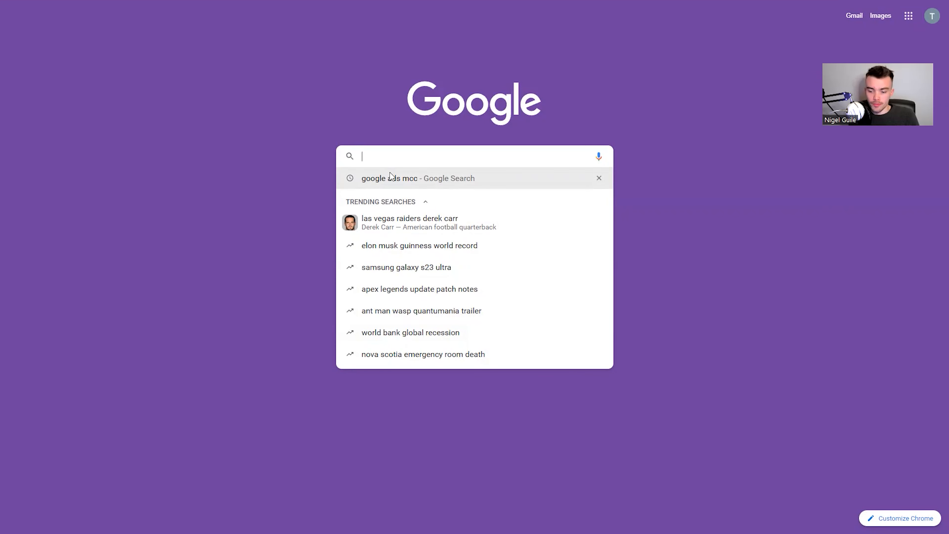
# Step: Open the Google Ads manager accounts page from a "google ads mcc" search and start creating a manager account
pyautogui.click(390, 178)
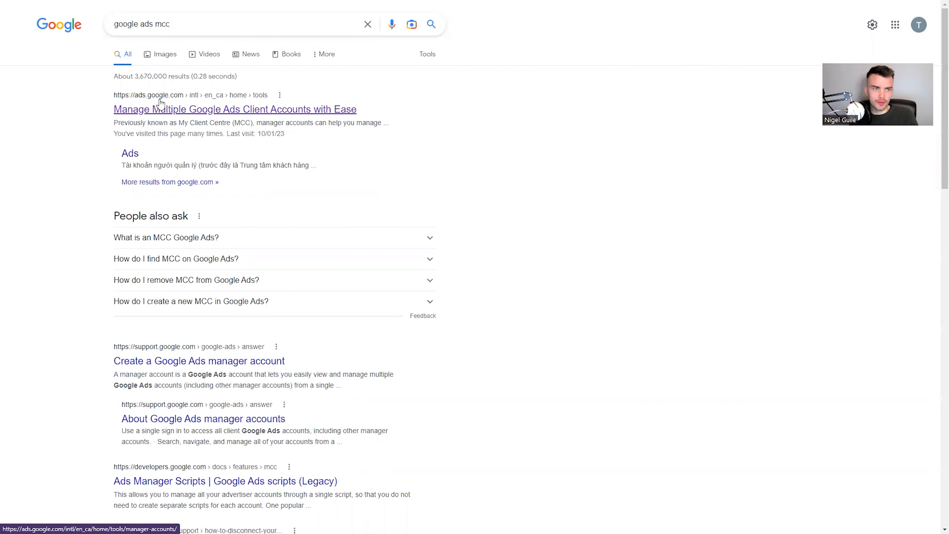
pyautogui.click(163, 112)
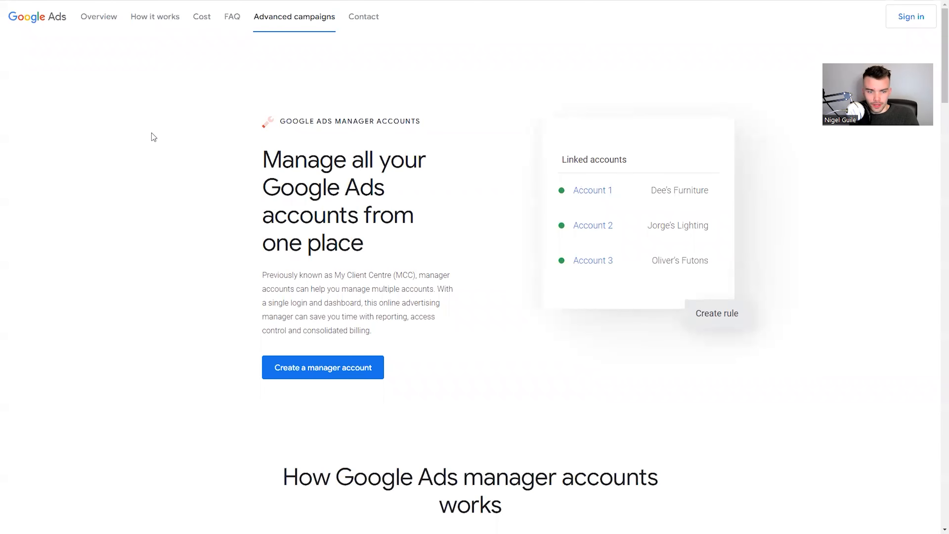
pyautogui.click(298, 374)
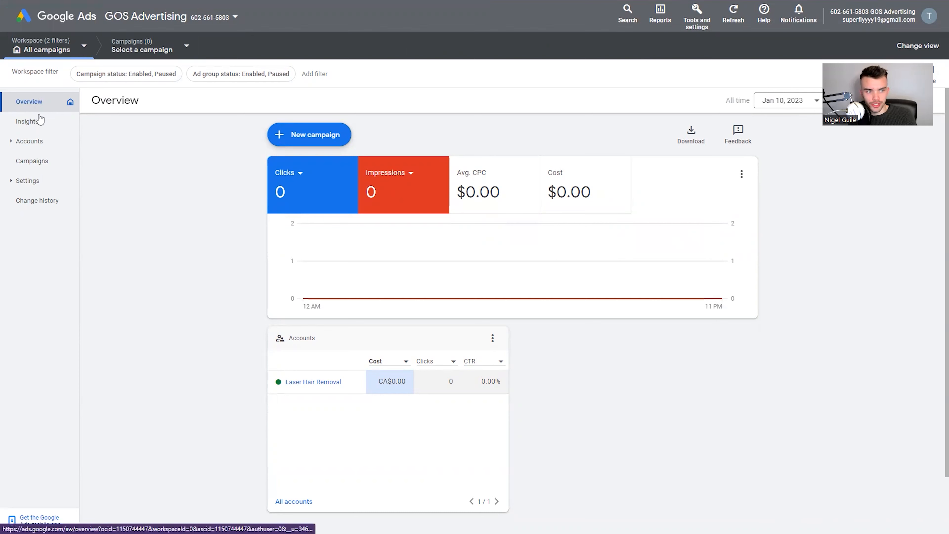
# Step: Start a new account under the GOS Advertising manager account and name it "Personal Injury Lawyer"
pyautogui.click(36, 141)
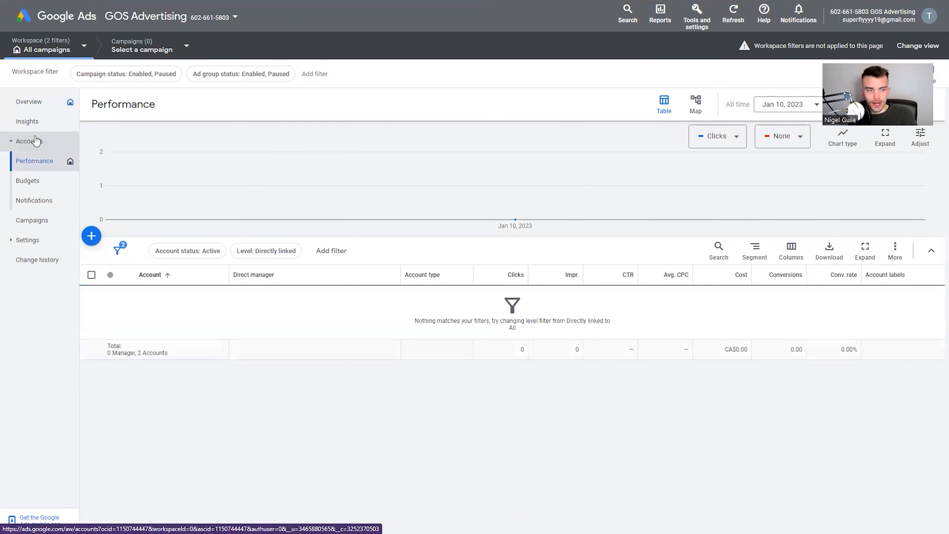
pyautogui.click(92, 236)
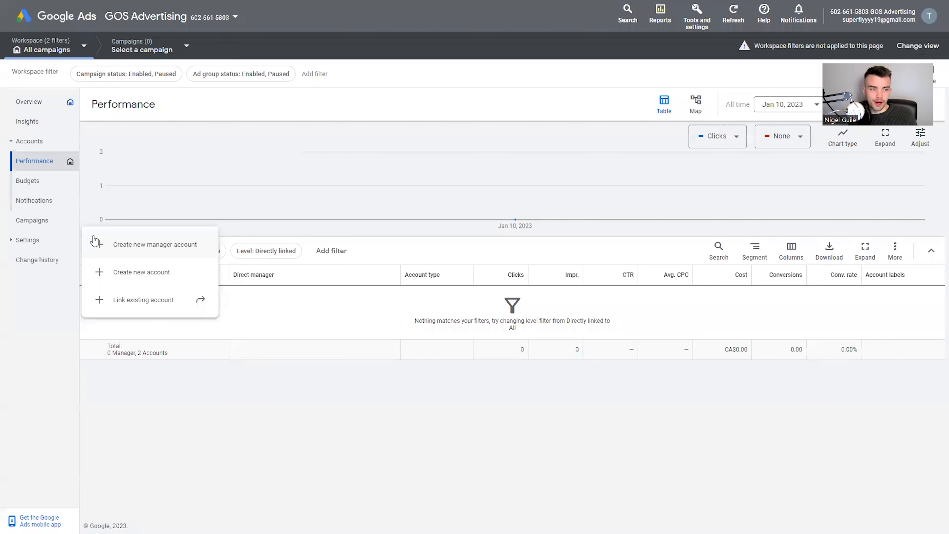
pyautogui.click(129, 277)
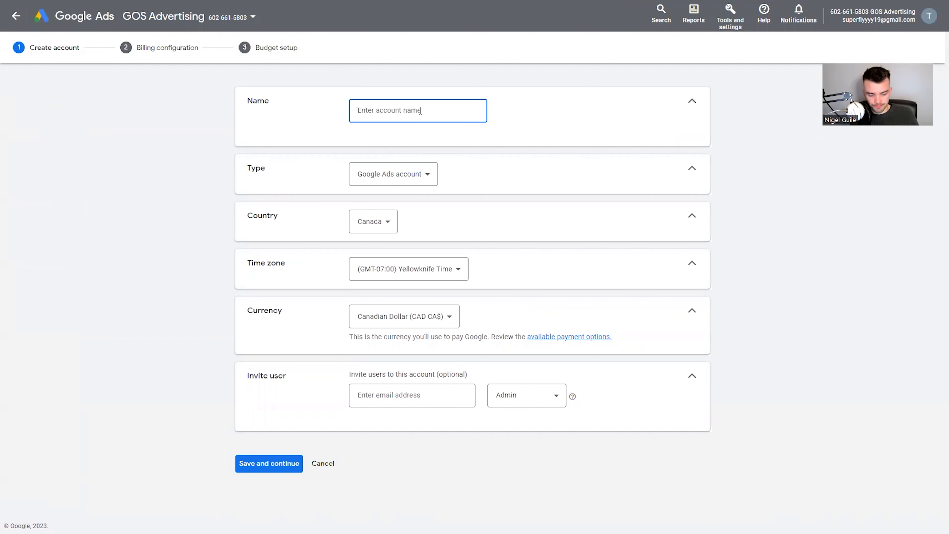
pyautogui.write('Personal ')
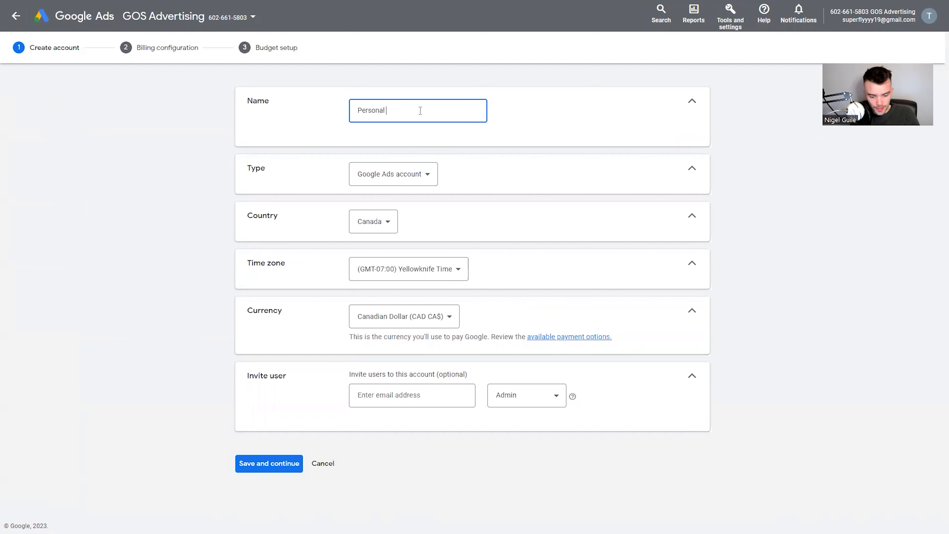
pyautogui.write('Inuury')
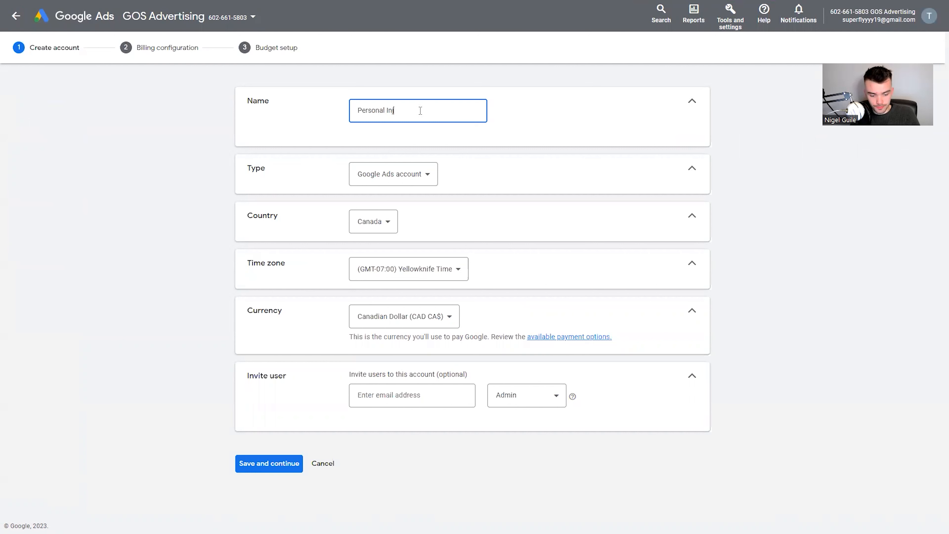
pyautogui.write(' Lawe')
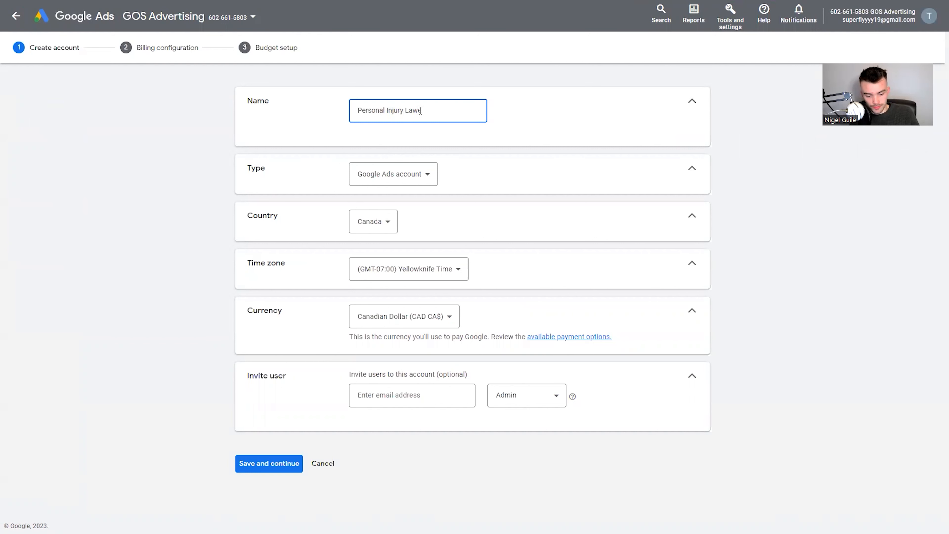
pyautogui.press('BackSpace')
pyautogui.write('yer')
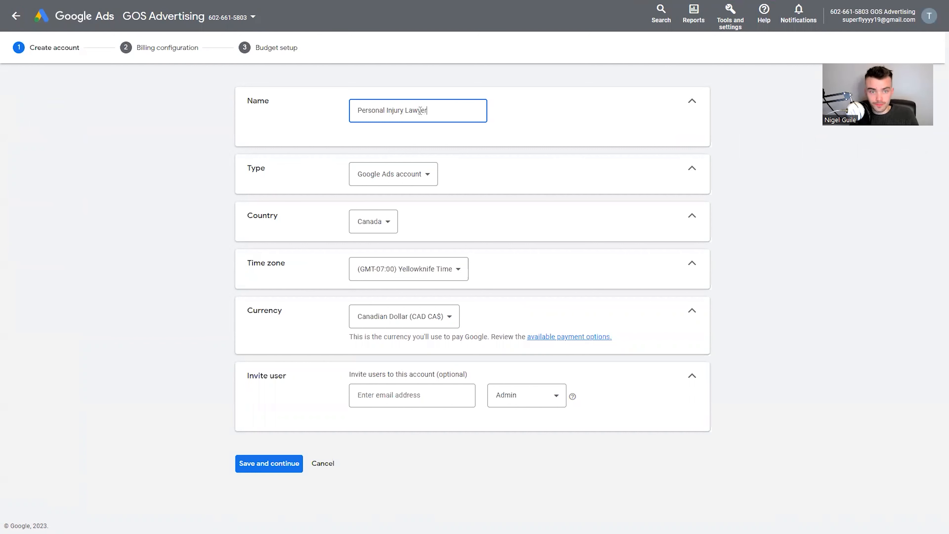
# Step: Keep the type as Google Ads account, set the time zone to (GMT-07:00) Edmonton Time, and save the new account
pyautogui.click(392, 180)
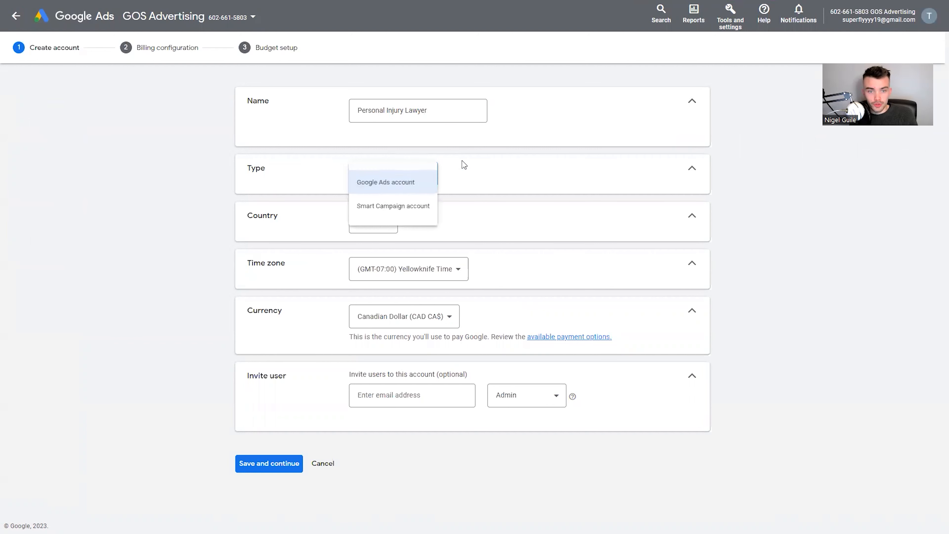
pyautogui.click(423, 179)
pyautogui.click(420, 180)
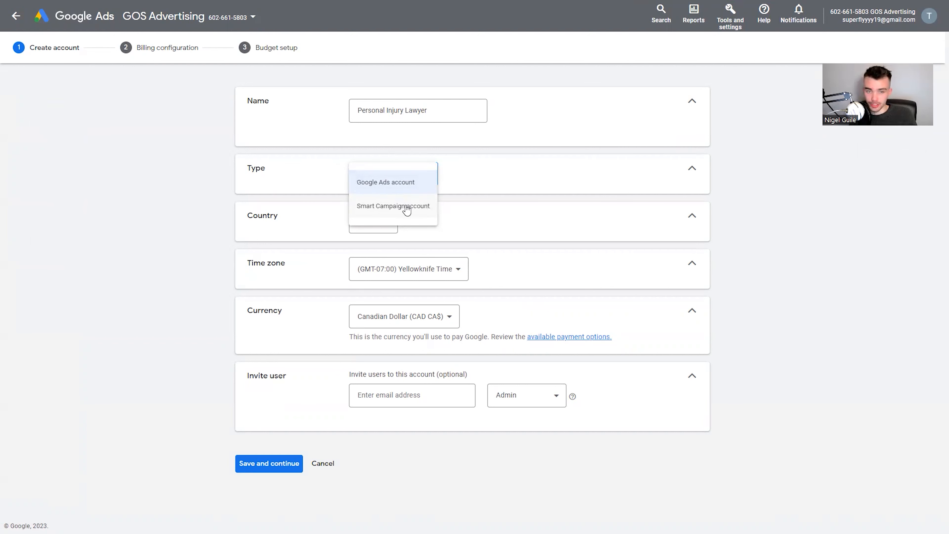
pyautogui.click(420, 182)
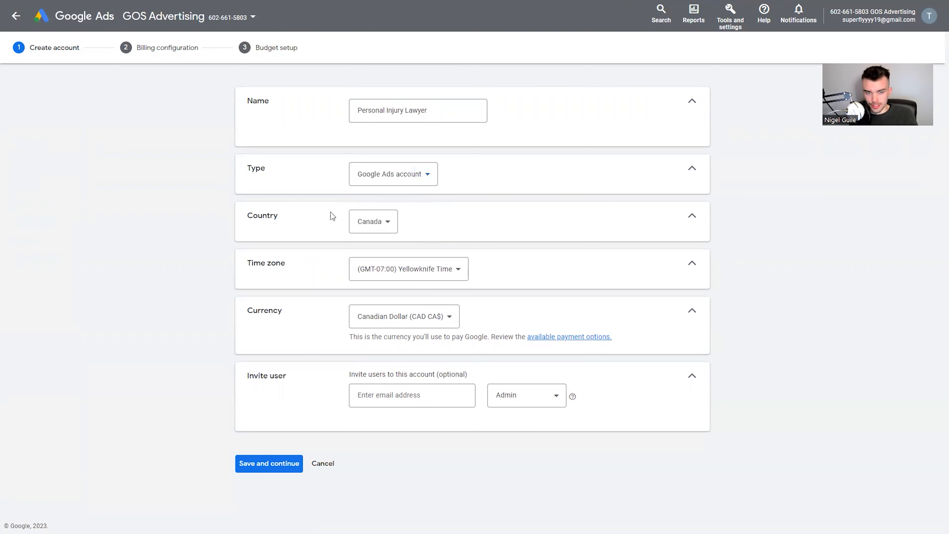
pyautogui.click(372, 278)
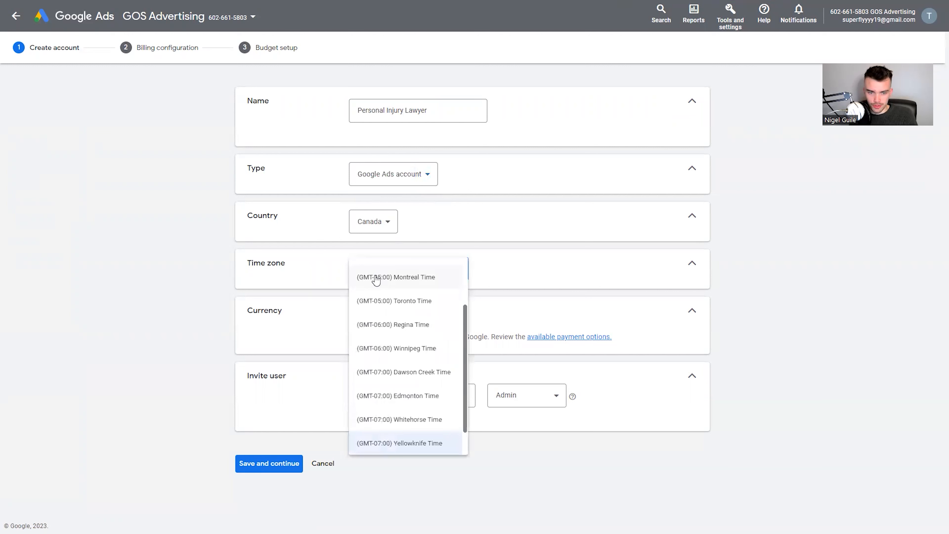
pyautogui.click(406, 395)
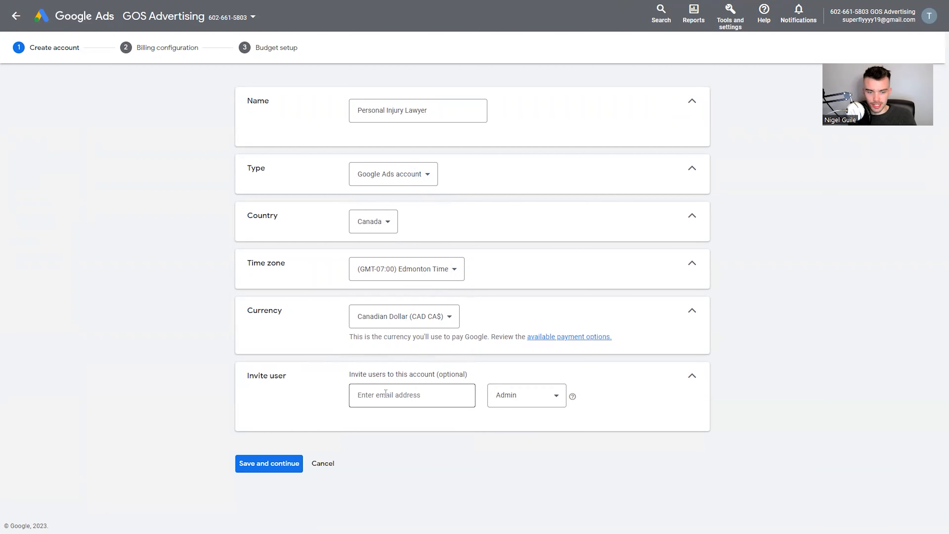
pyautogui.click(290, 467)
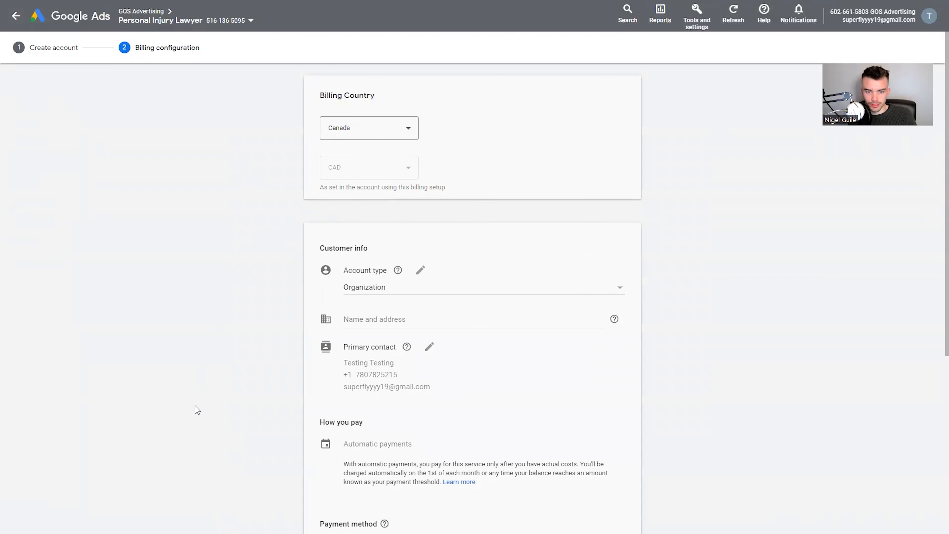
# Step: Review the billing configuration form and cancel it, leaving the new account without a billing setup
pyautogui.scroll(-4, 380, 394)
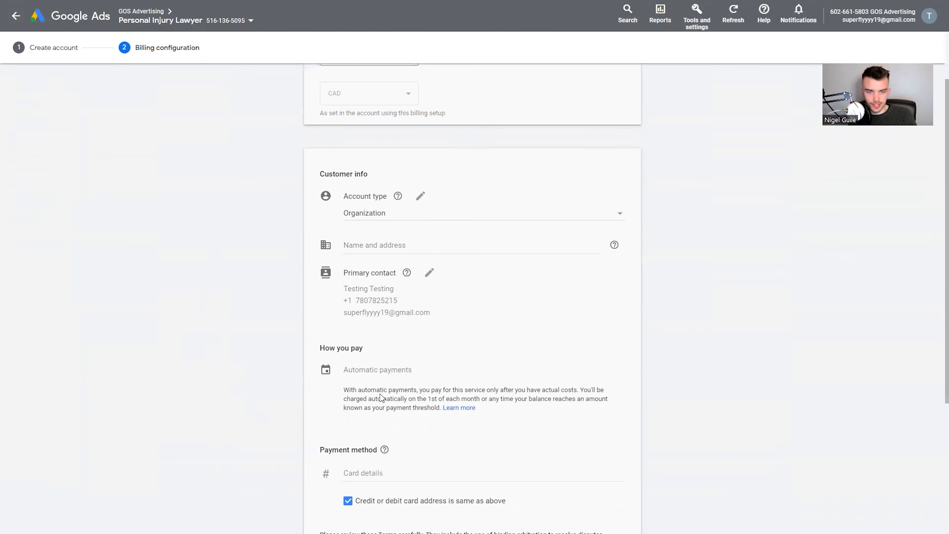
pyautogui.scroll(-3, 371, 380)
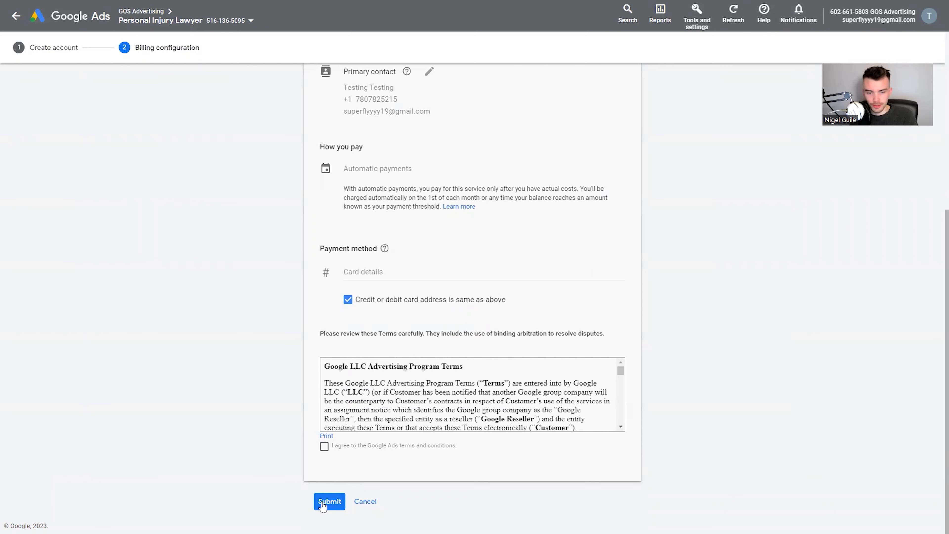
pyautogui.click(361, 501)
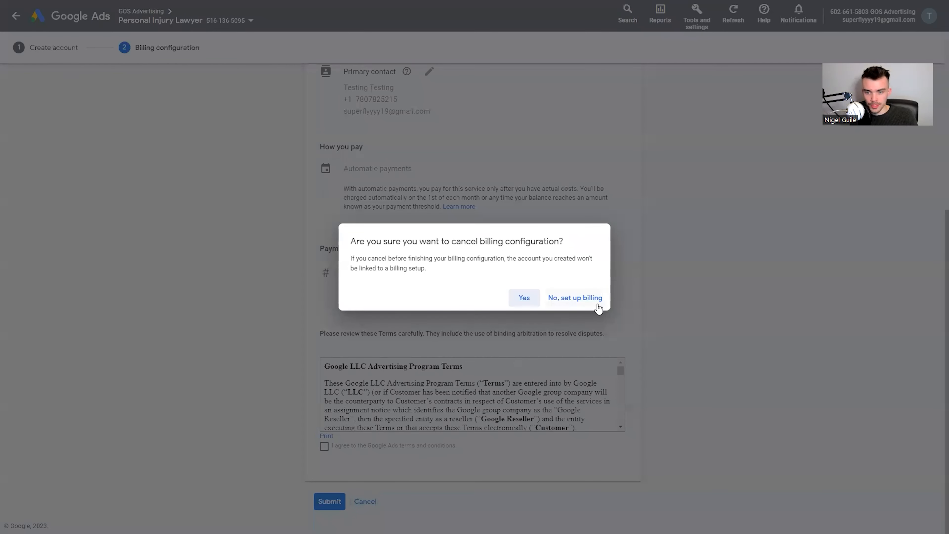
pyautogui.click(535, 298)
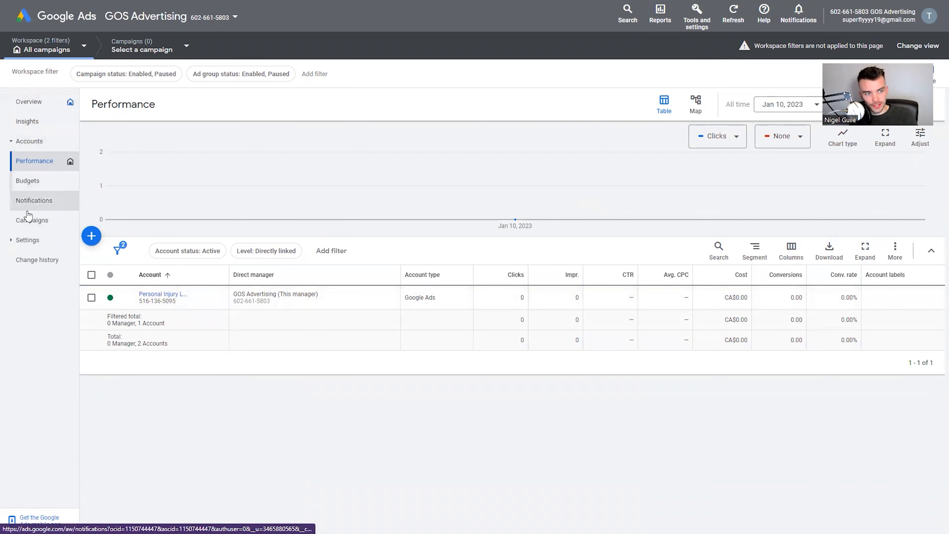
# Step: Start a new campaign in the Personal Injury Lawyer account
pyautogui.click(29, 226)
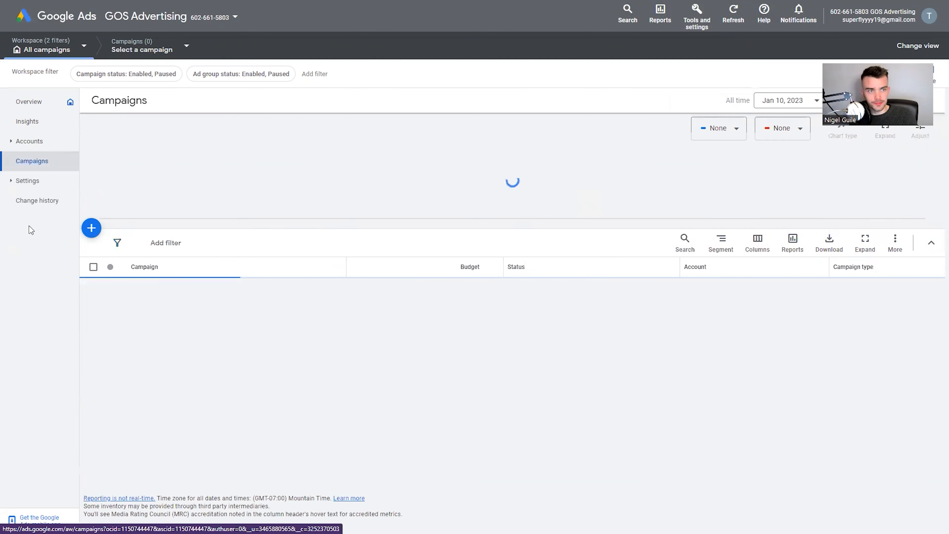
pyautogui.click(93, 231)
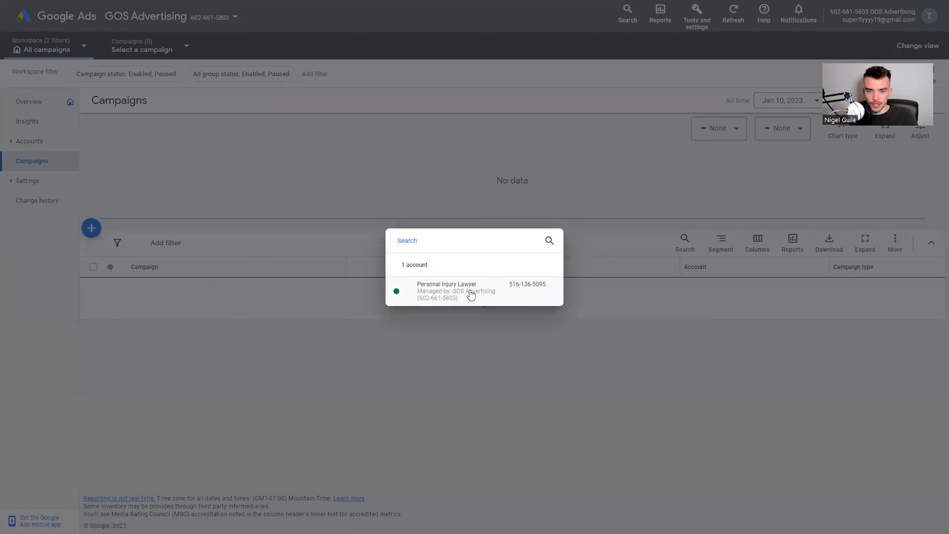
pyautogui.click(451, 293)
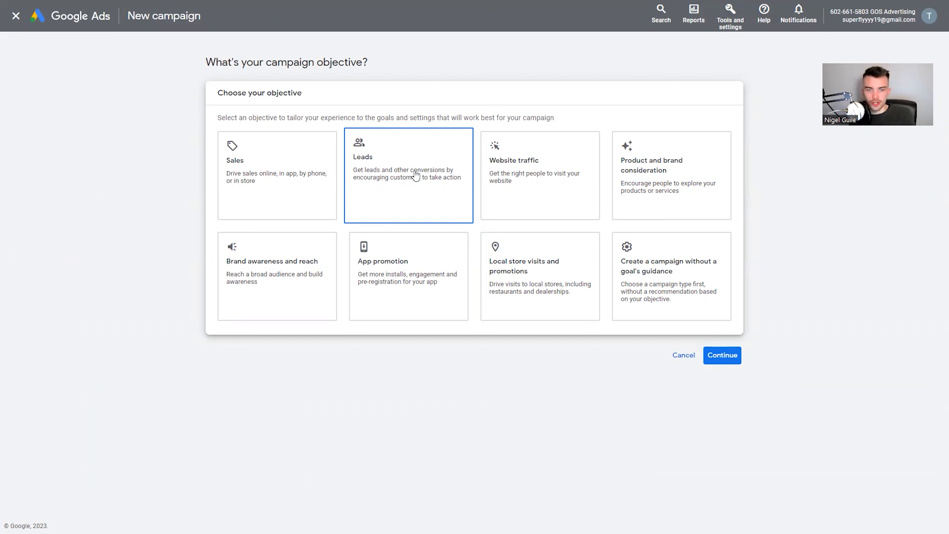
# Step: Choose Leads as the campaign objective and continue with website form submissions and phone calls from ads as the lead methods
pyautogui.click(288, 167)
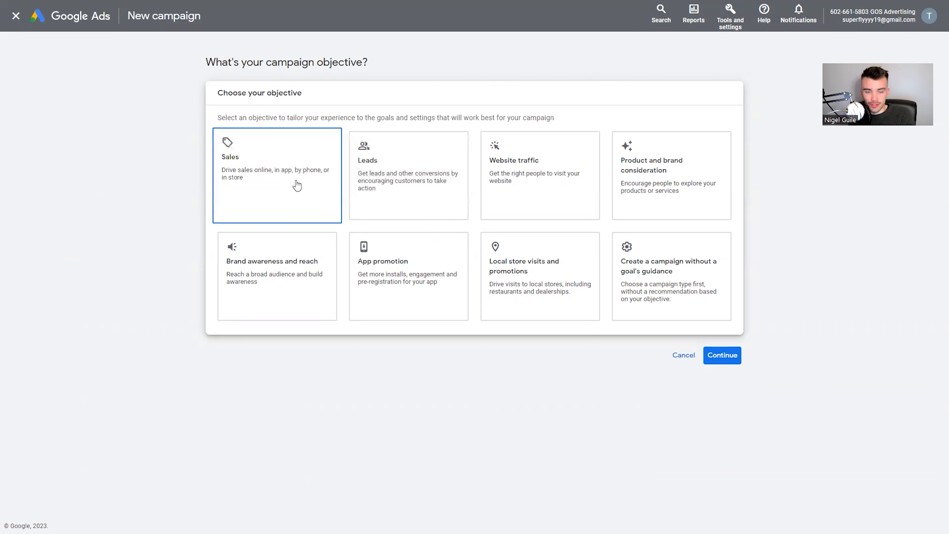
pyautogui.click(417, 197)
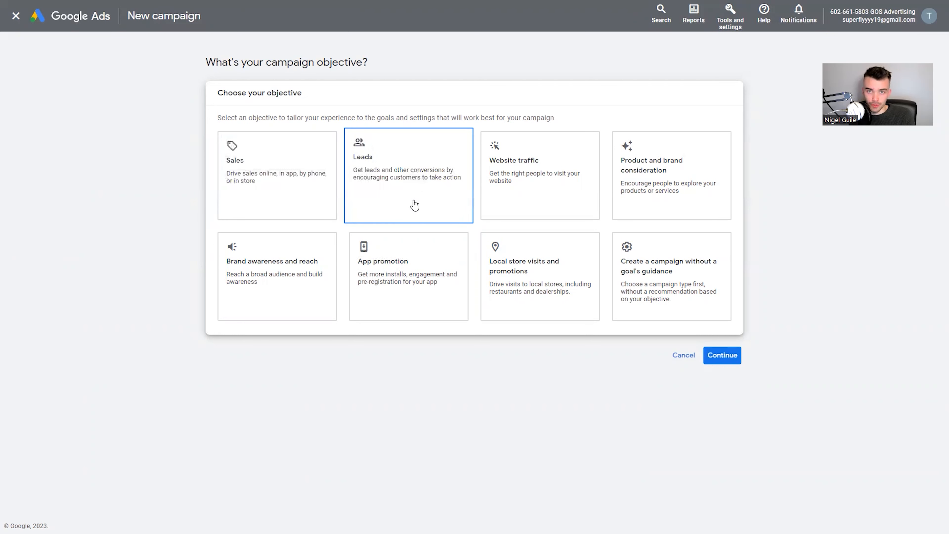
pyautogui.click(417, 199)
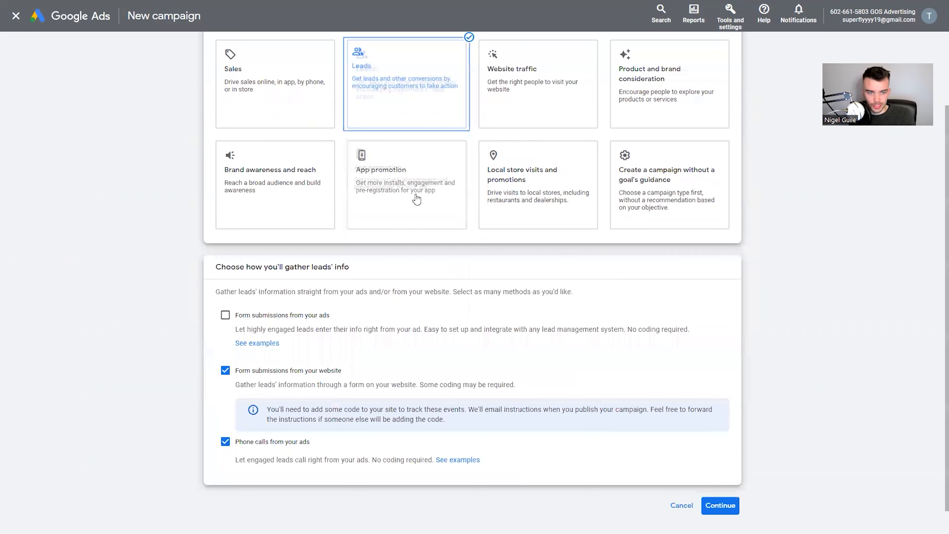
pyautogui.scroll(-1, 416, 200)
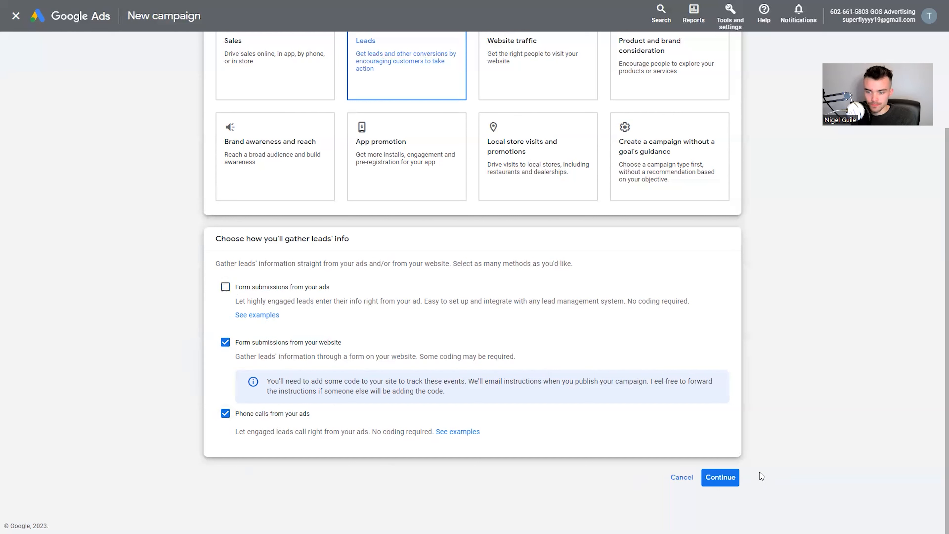
pyautogui.click(725, 479)
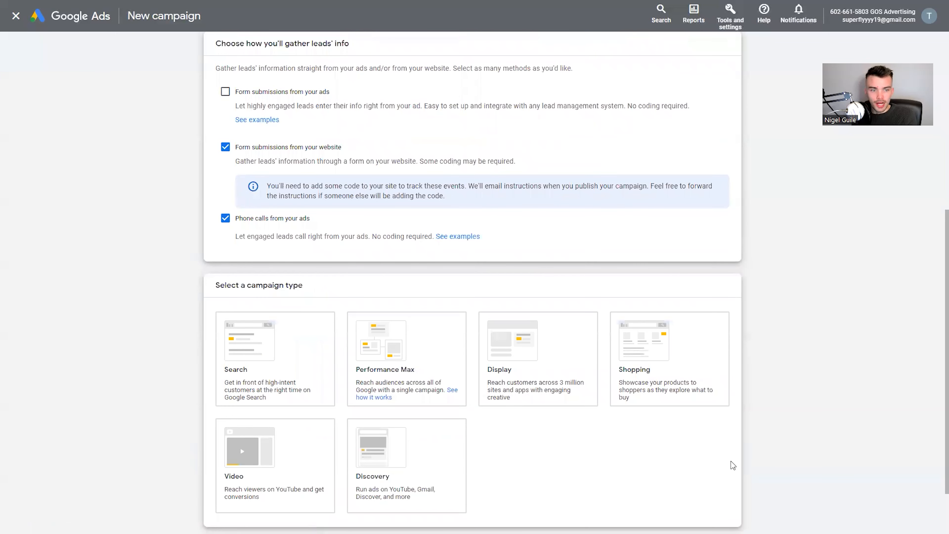
# Step: Select Search as the campaign type
pyautogui.click(316, 365)
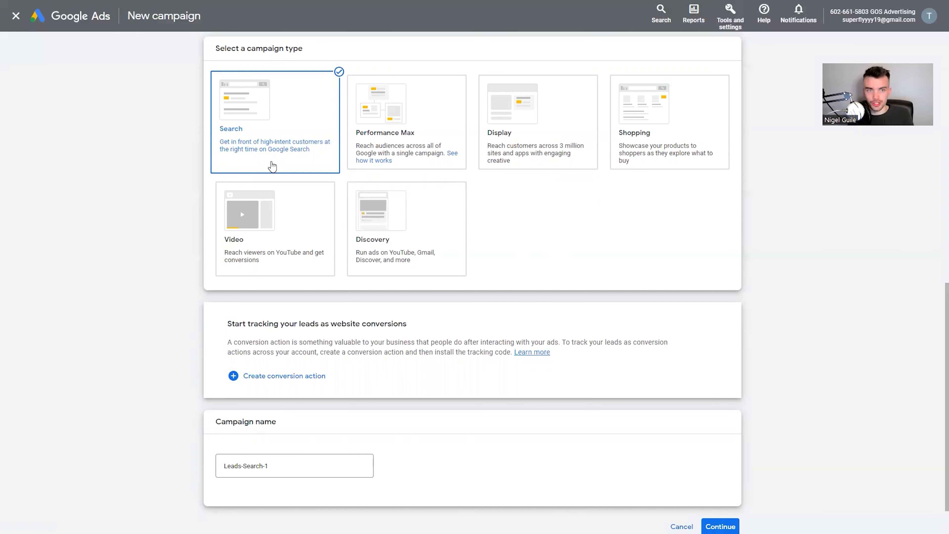
pyautogui.scroll(5, 272, 167)
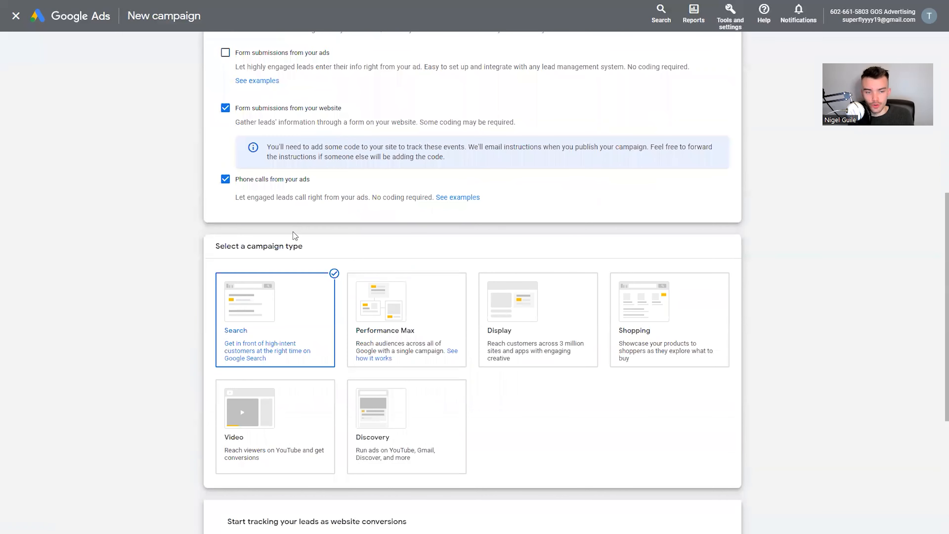
pyautogui.scroll(-3, 295, 234)
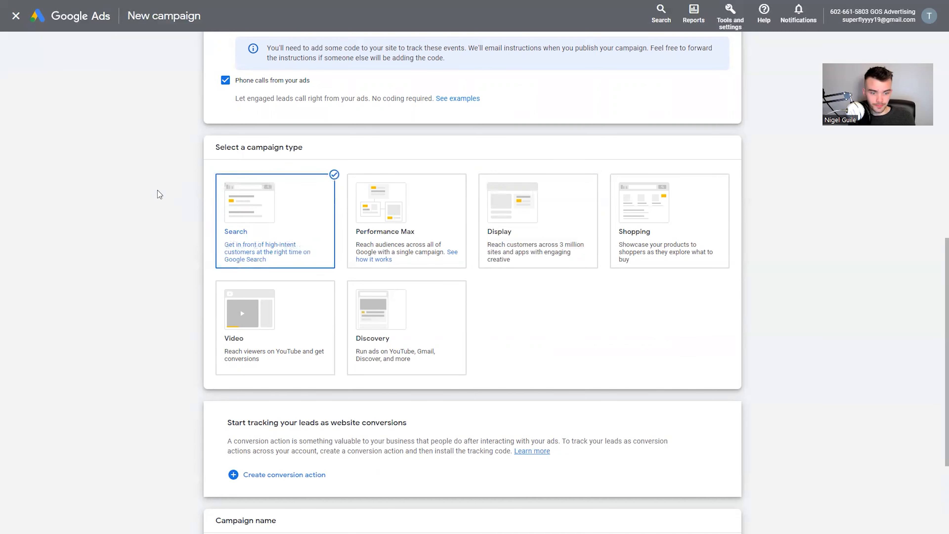
# Step: Create a conversion action to track leads as website conversions
pyautogui.scroll(-2, 159, 193)
pyautogui.scroll(-1, 159, 194)
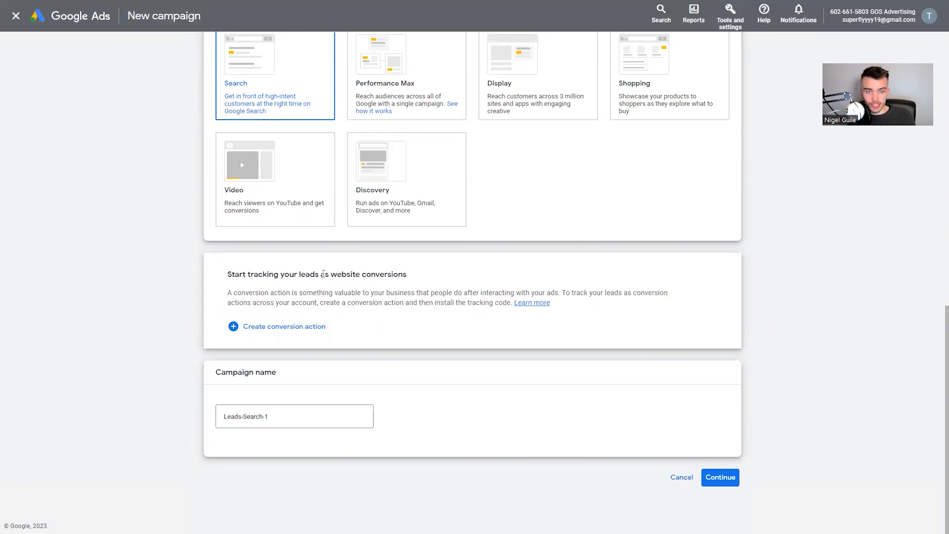
pyautogui.click(289, 326)
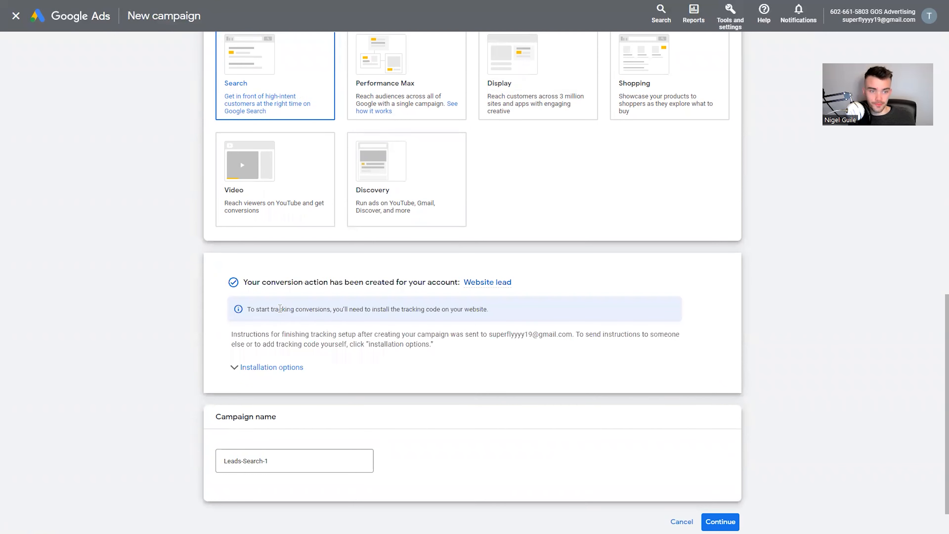
pyautogui.moveTo(488, 286)
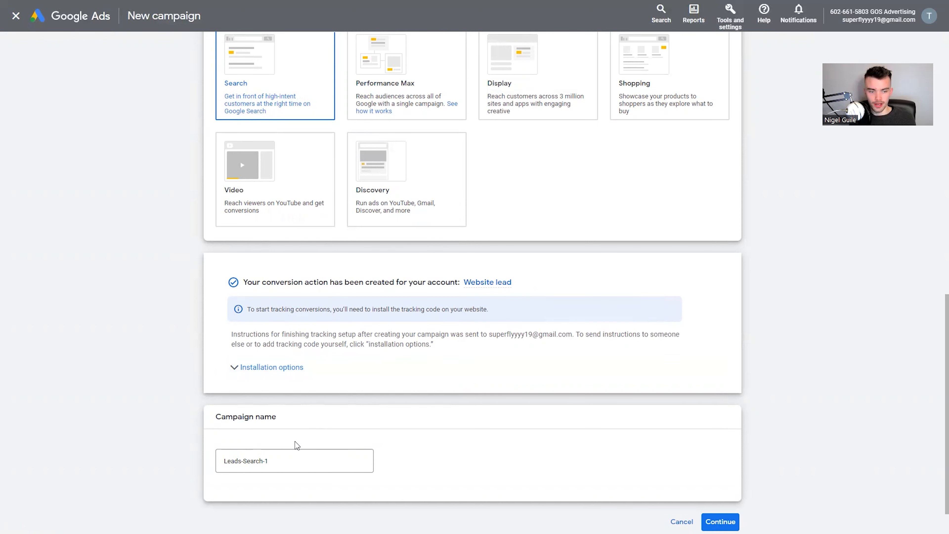
# Step: Name the campaign Personal Injury Law Leads and continue to the bidding settings
pyautogui.scroll(-1, 293, 444)
pyautogui.moveTo(290, 414); pyautogui.dragTo(192, 411)
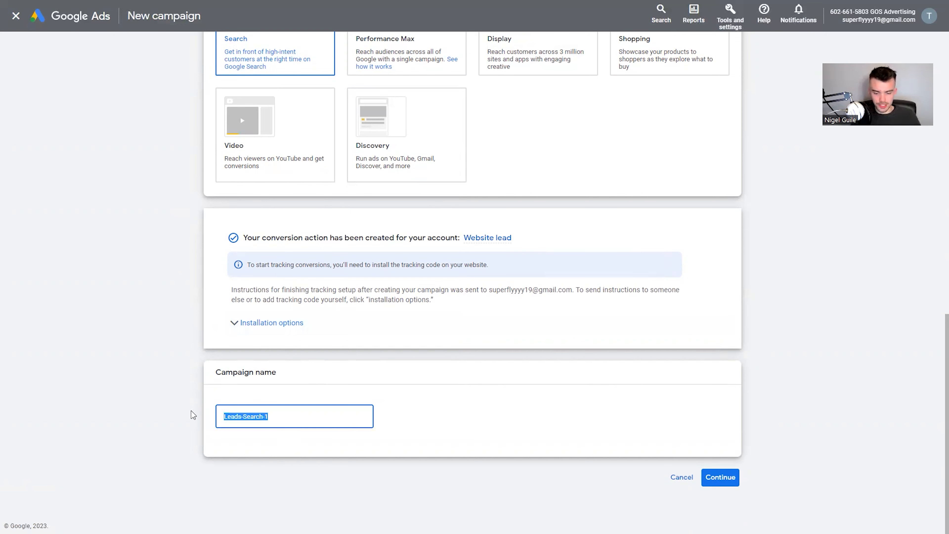
pyautogui.press('BackSpace')
pyautogui.write('Person')
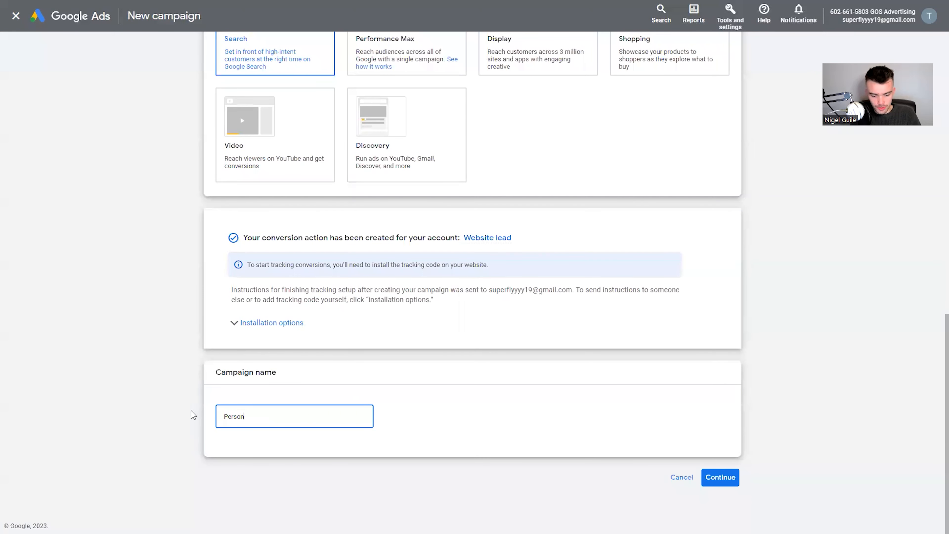
pyautogui.write('al Inury')
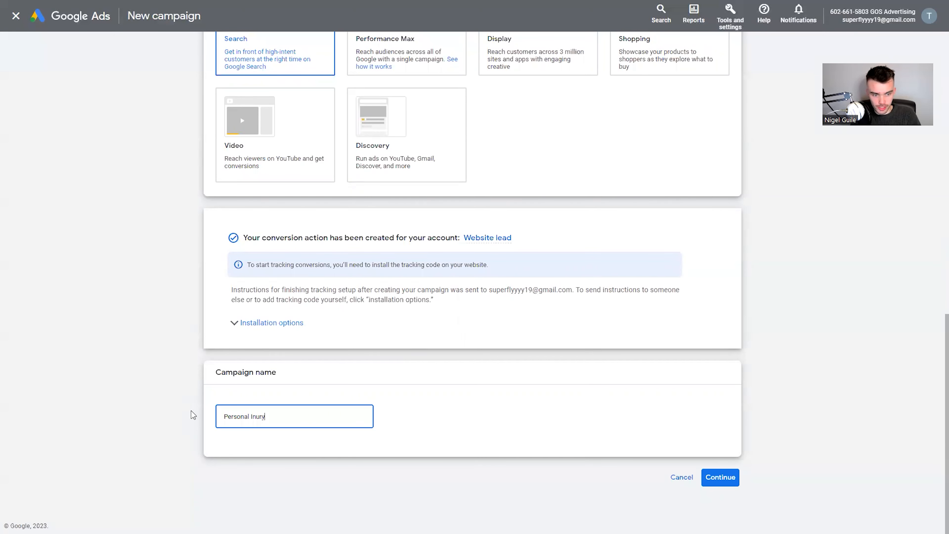
pyautogui.press('BackSpace')
pyautogui.press('BackSpace')
pyautogui.press('BackSpace')
pyautogui.write('jury Law Leads')
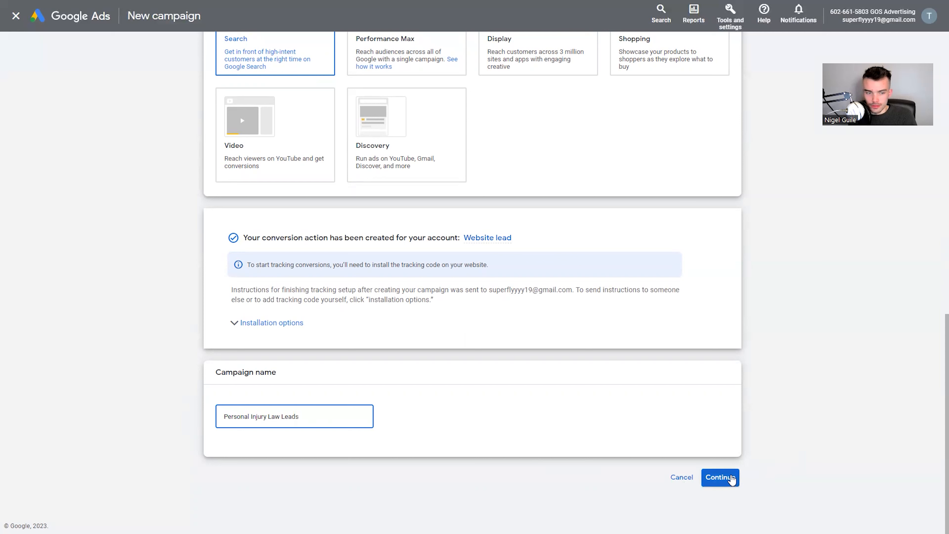
pyautogui.click(731, 478)
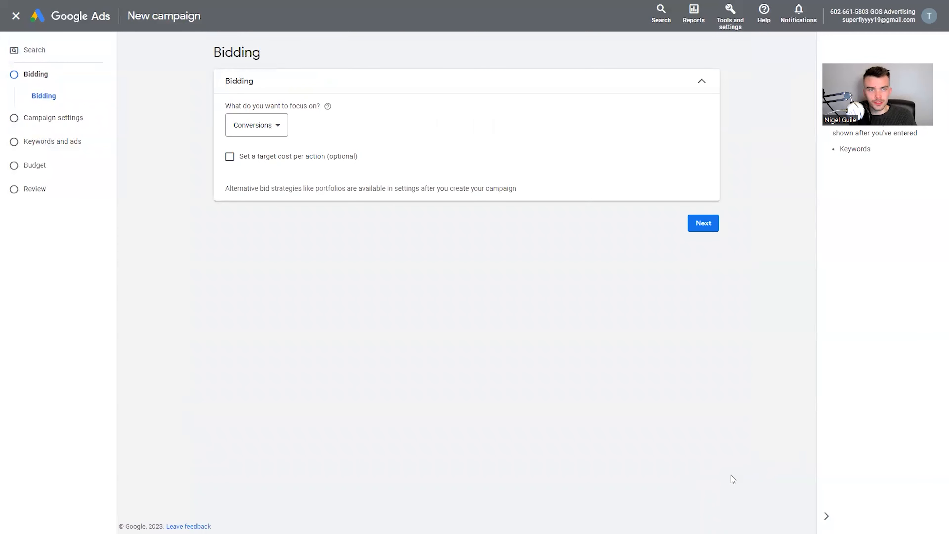
# Step: Set the bidding focus to Clicks without a maximum cost per click bid limit and continue to the campaign settings
pyautogui.click(276, 126)
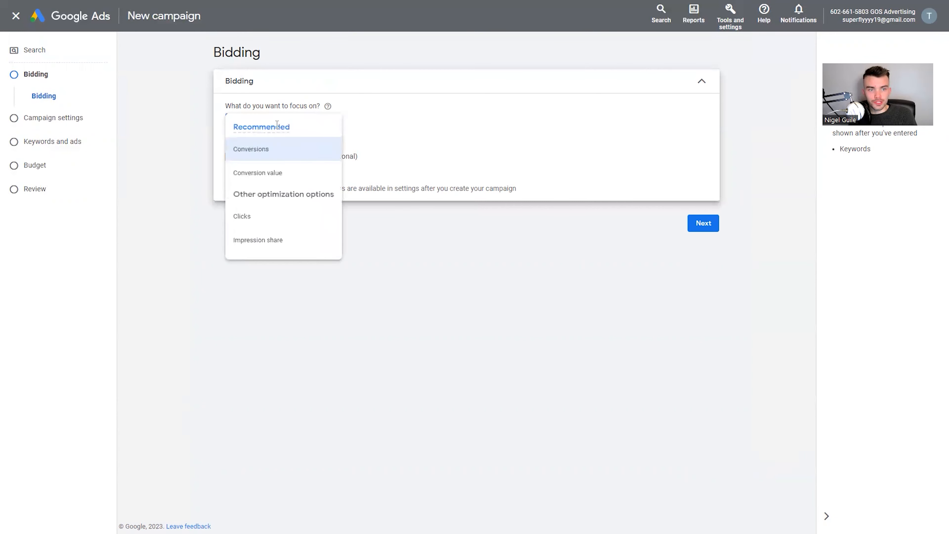
pyautogui.click(260, 216)
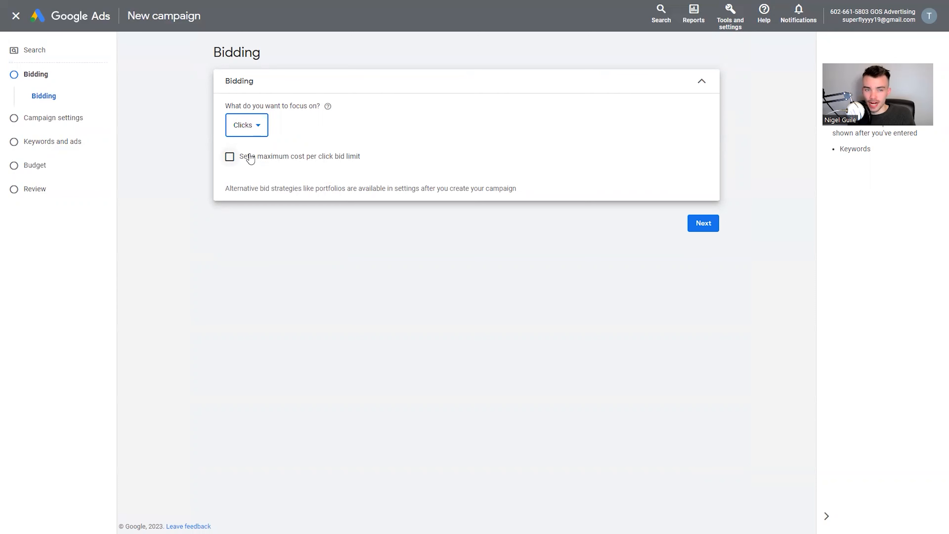
pyautogui.click(241, 124)
pyautogui.click(269, 105)
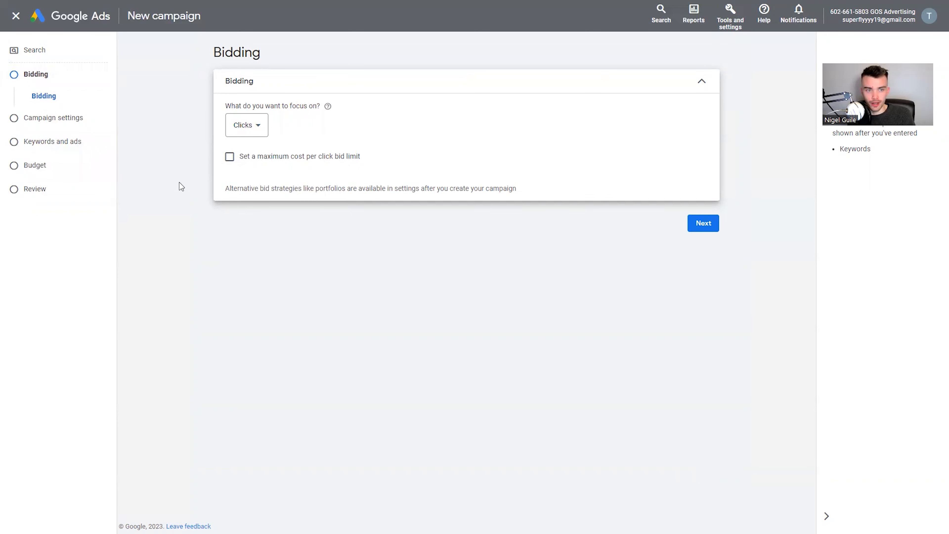
pyautogui.click(704, 222)
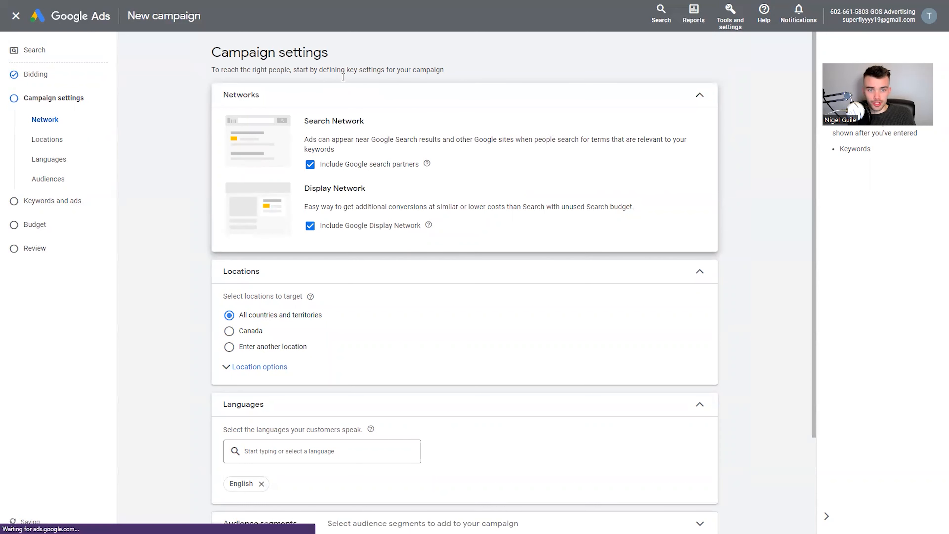
# Step: Exclude Google search partners and the Google Display Network from the campaign's networks
pyautogui.click(309, 165)
pyautogui.click(311, 266)
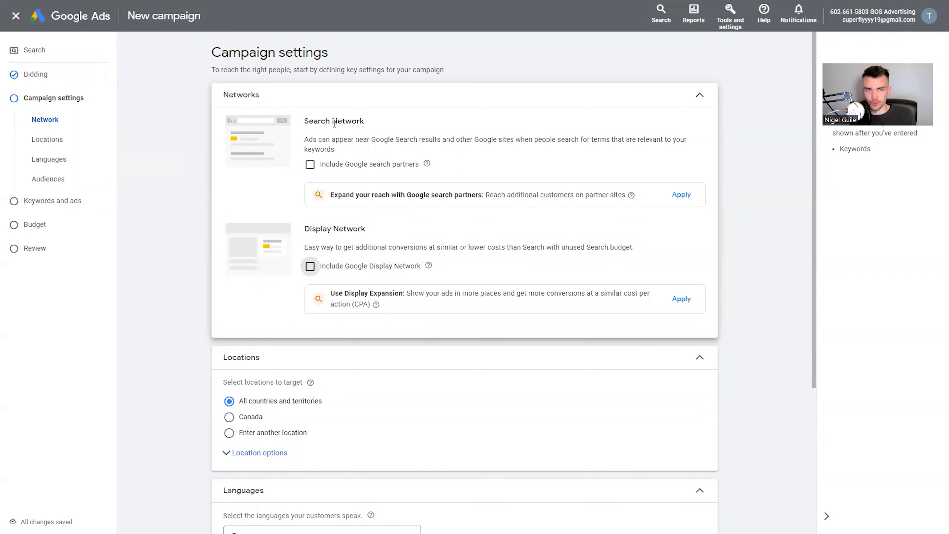
# Step: Expand the location options, choose to enter another location, and open the advanced location search
pyautogui.scroll(-3, 208, 288)
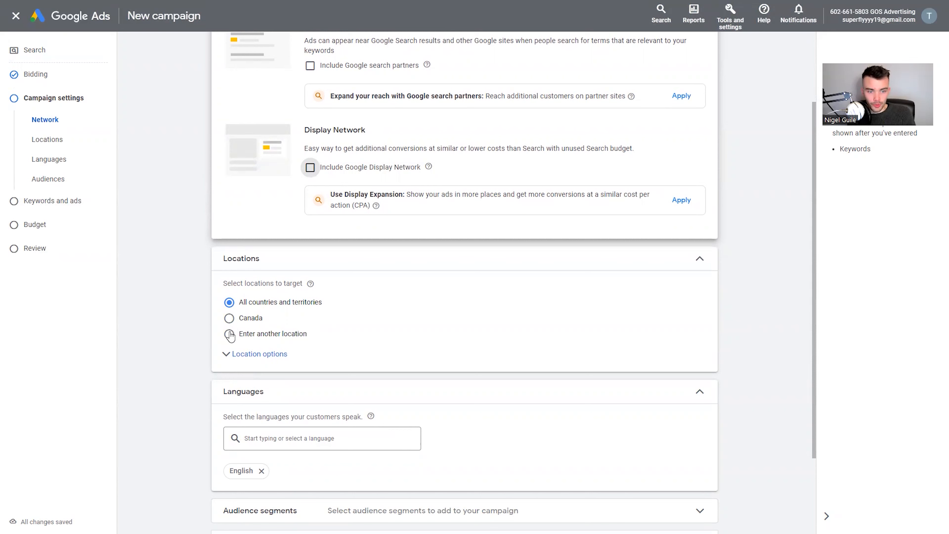
pyautogui.click(239, 355)
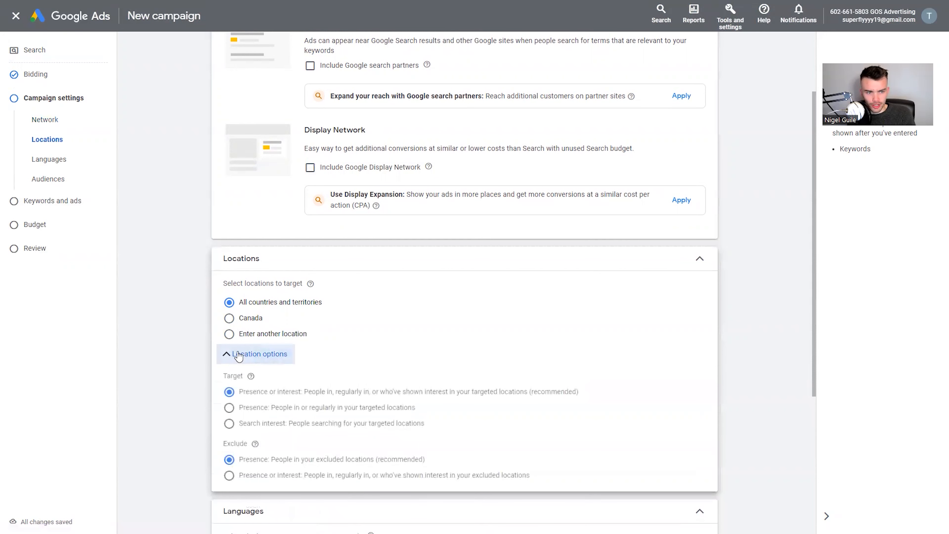
pyautogui.click(229, 335)
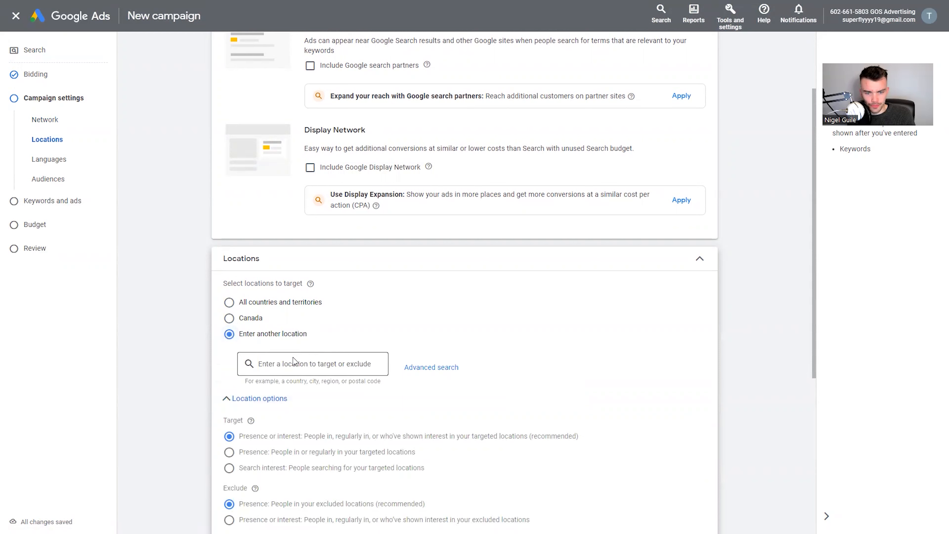
pyautogui.click(413, 368)
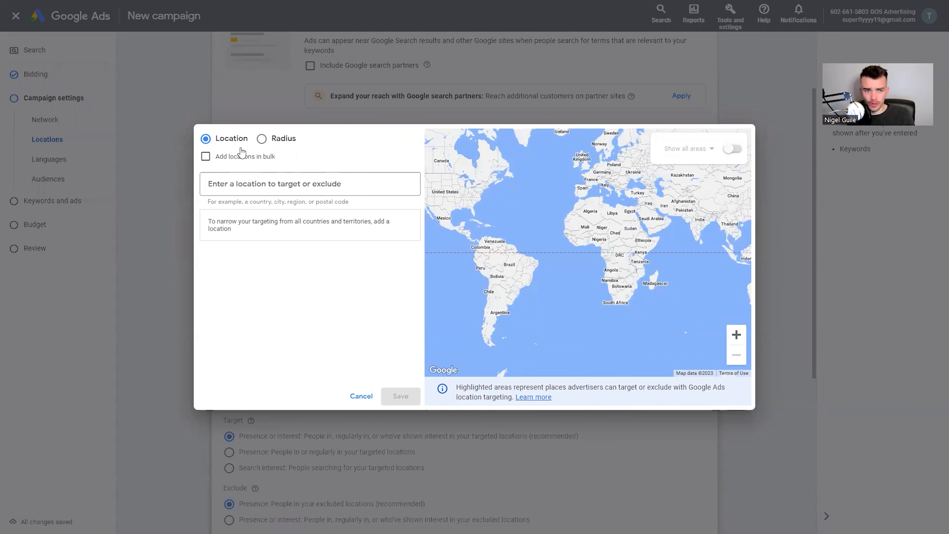
# Step: Try targeting the cities of Toronto and Mississauga in Ontario, Canada, and remove both from the targeted locations
pyautogui.click(243, 184)
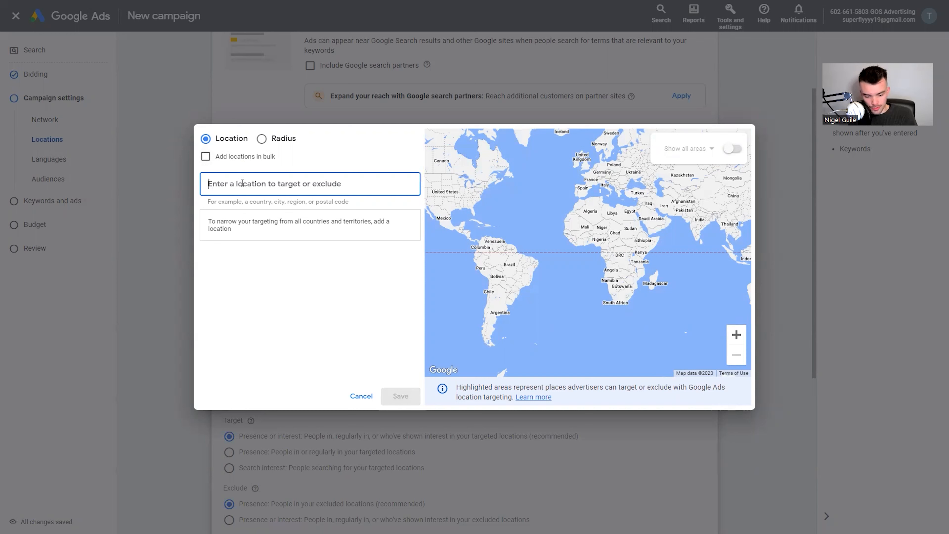
pyautogui.write('toronto')
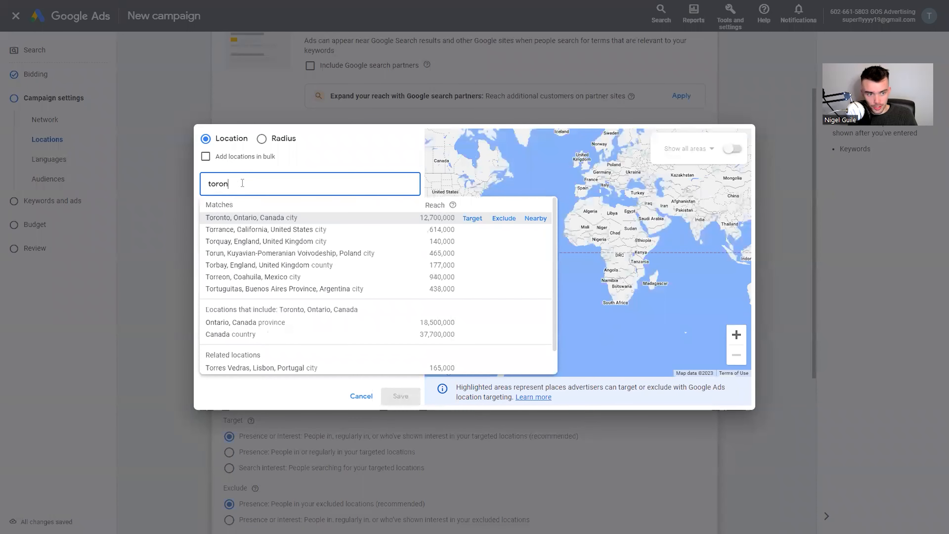
pyautogui.click(470, 218)
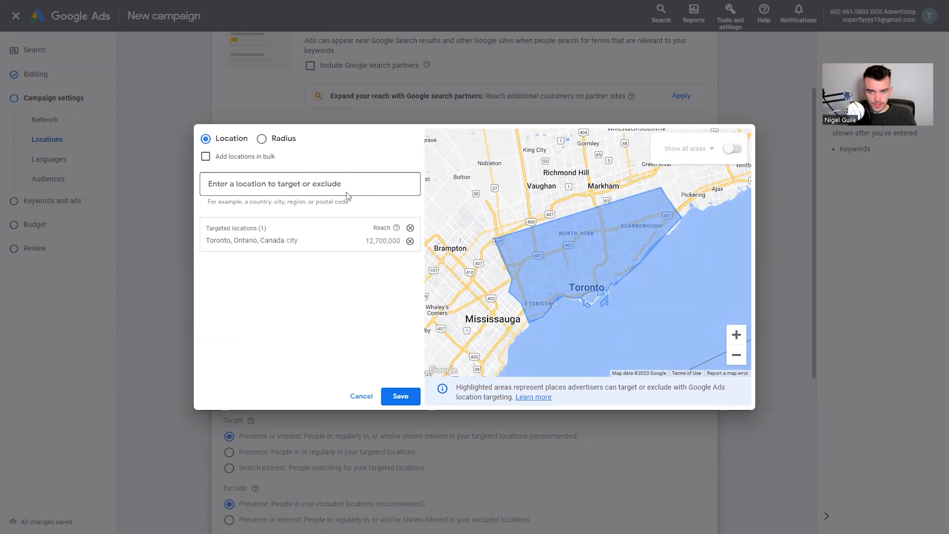
pyautogui.click(335, 184)
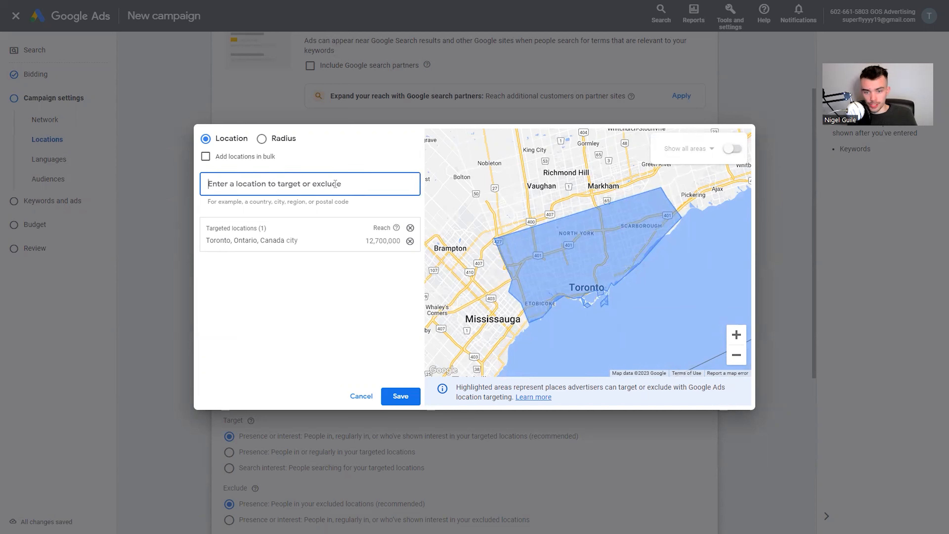
pyautogui.write('missis')
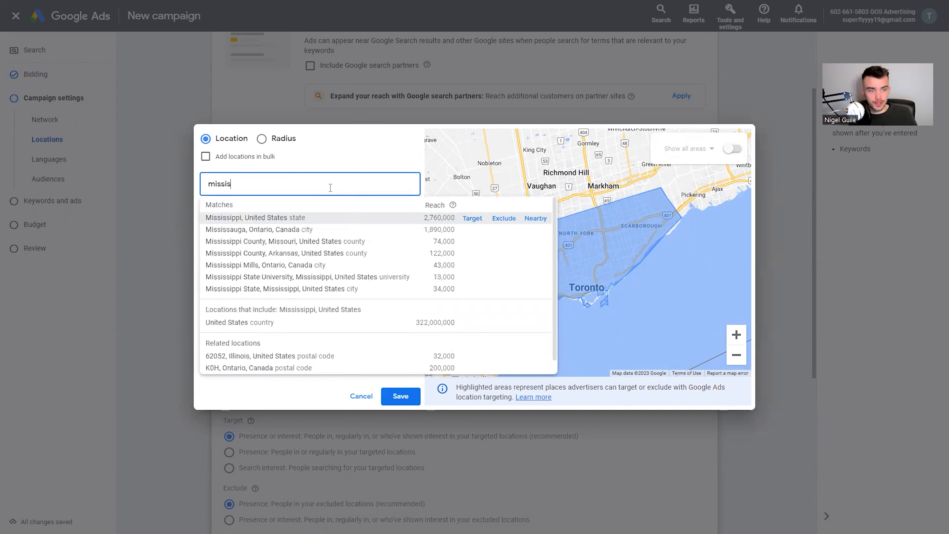
pyautogui.click(475, 231)
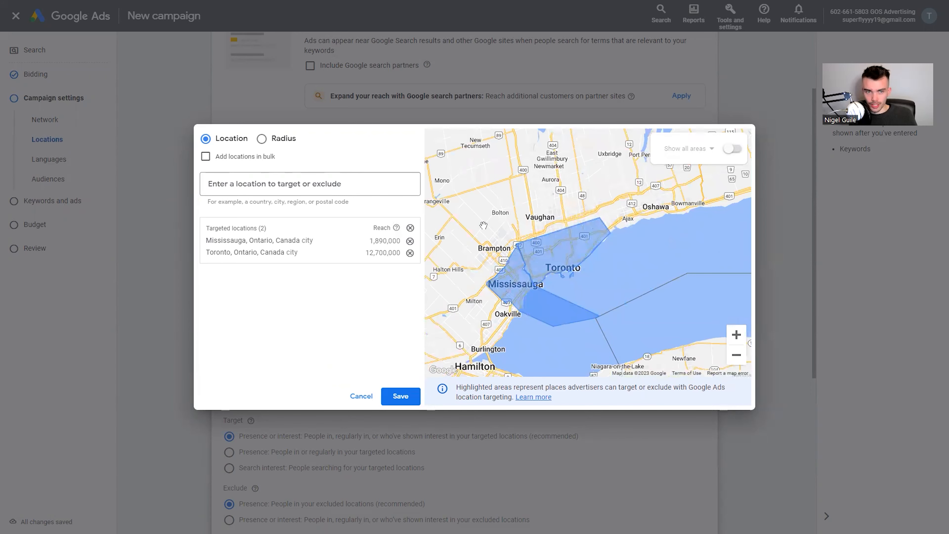
pyautogui.click(410, 241)
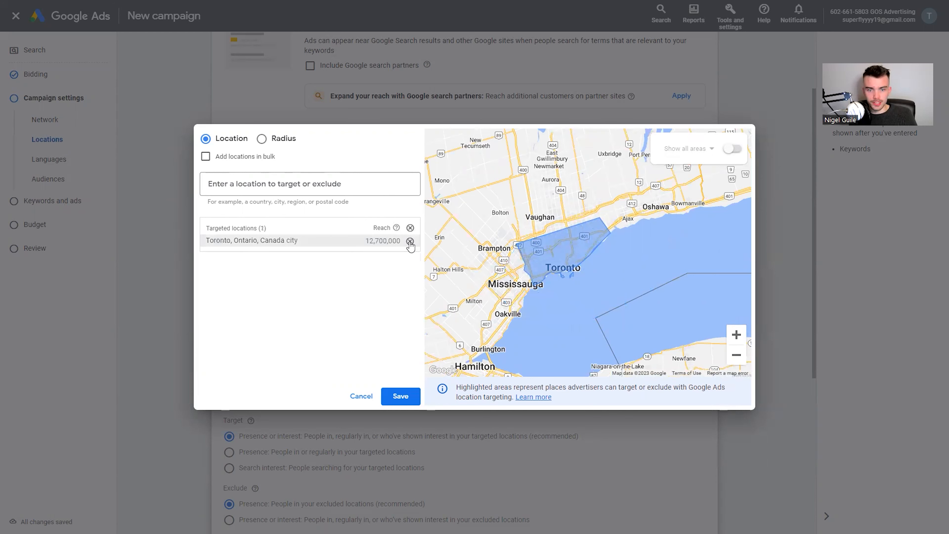
pyautogui.click(409, 241)
# Step: Switch to radius targeting and target a 10 mi radius around Brampton, ON
pyautogui.click(262, 139)
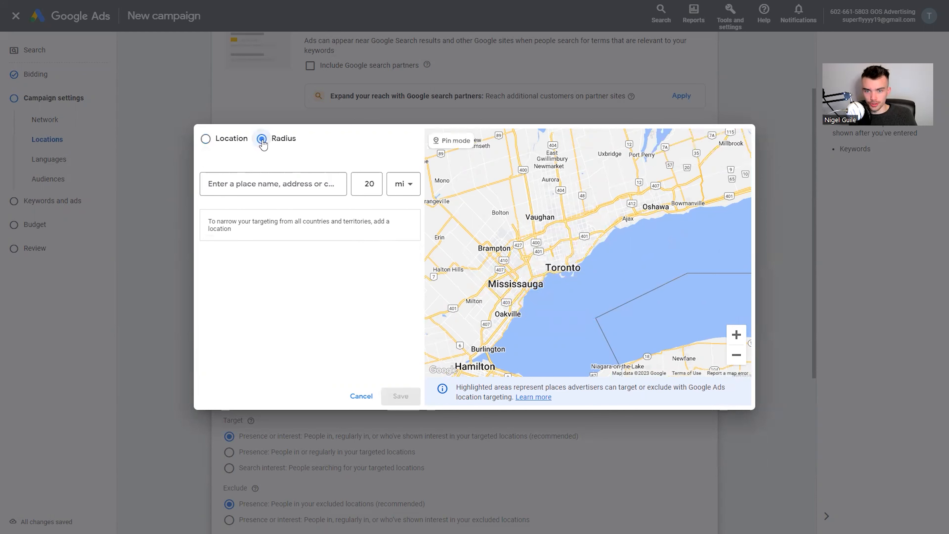
pyautogui.scroll(-2, 505, 256)
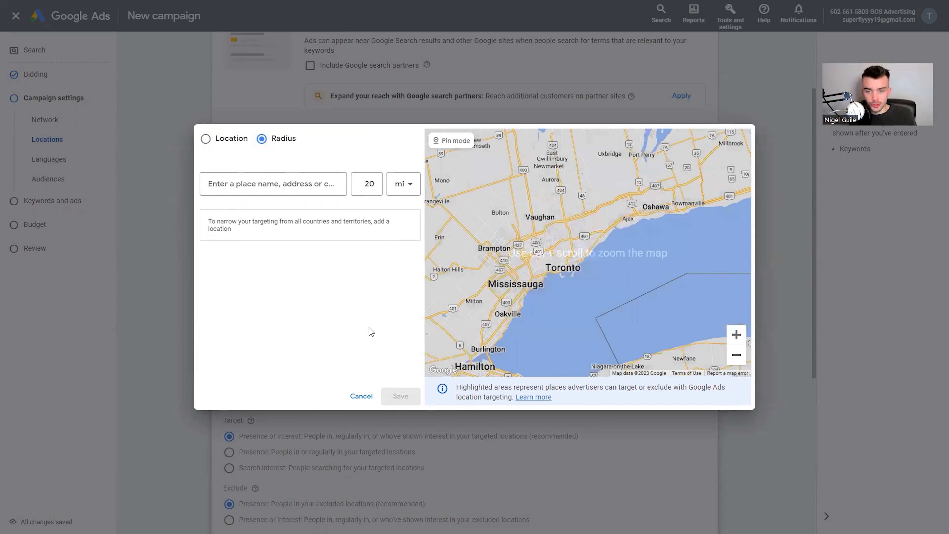
pyautogui.click(305, 185)
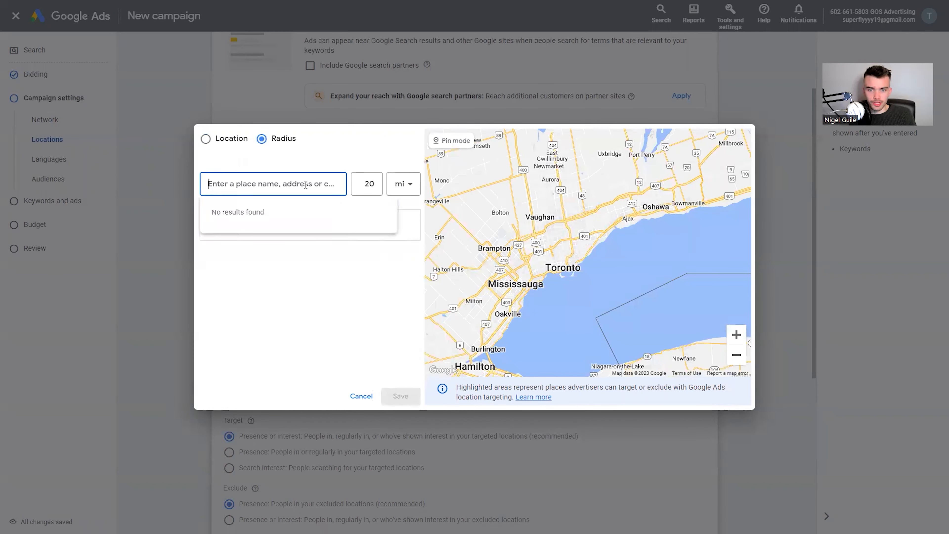
pyautogui.click(377, 186)
pyautogui.press('BackSpace')
pyautogui.press('BackSpace')
pyautogui.write('1')
pyautogui.click(304, 182)
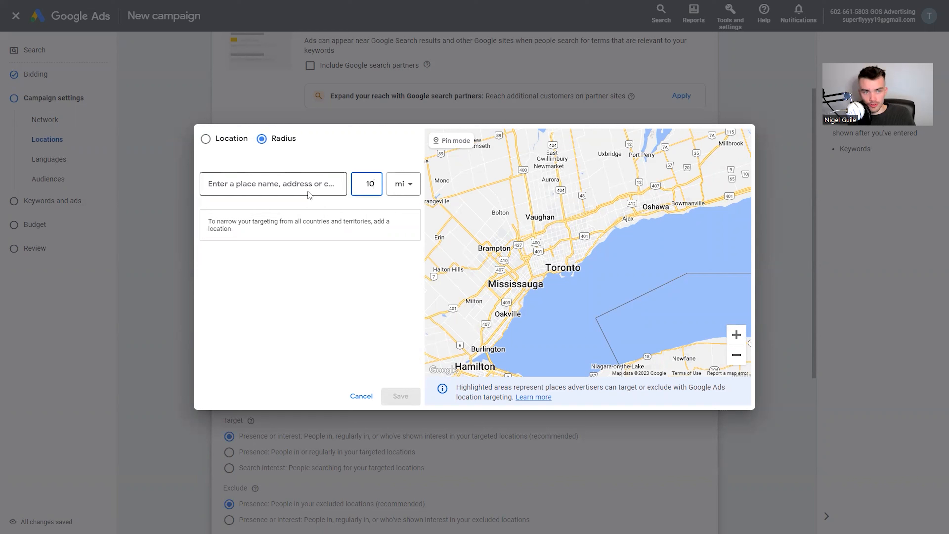
pyautogui.write('brampton')
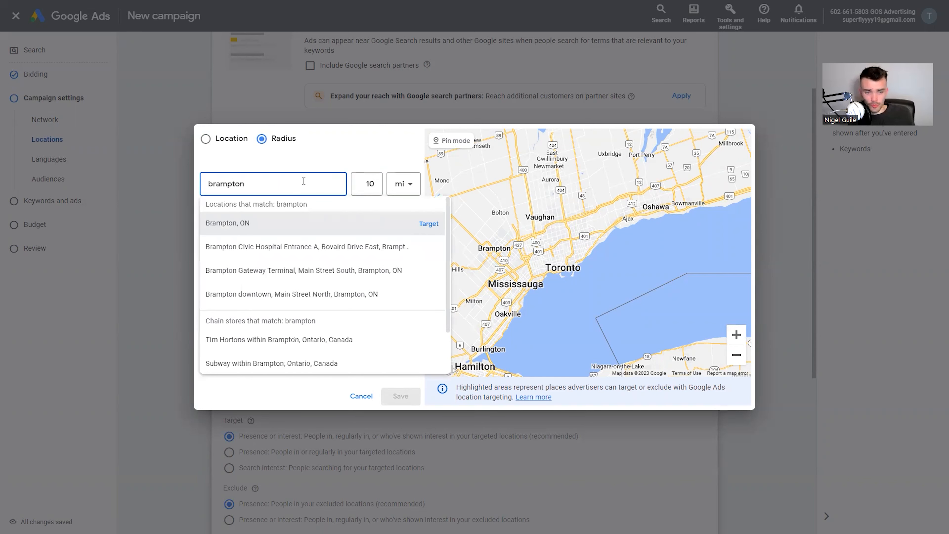
pyautogui.click(425, 226)
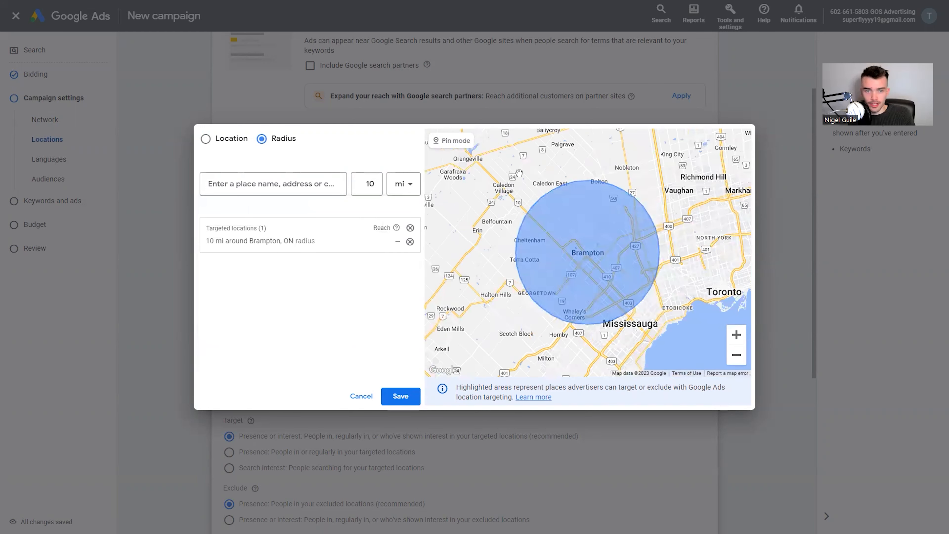
# Step: Target a 10 mi radius around Oshawa, ON, check the coverage on the map, and save the targeted locations
pyautogui.moveTo(651, 275); pyautogui.dragTo(638, 285)
pyautogui.scroll(-2, 651, 281)
pyautogui.click(735, 360)
pyautogui.click(275, 185)
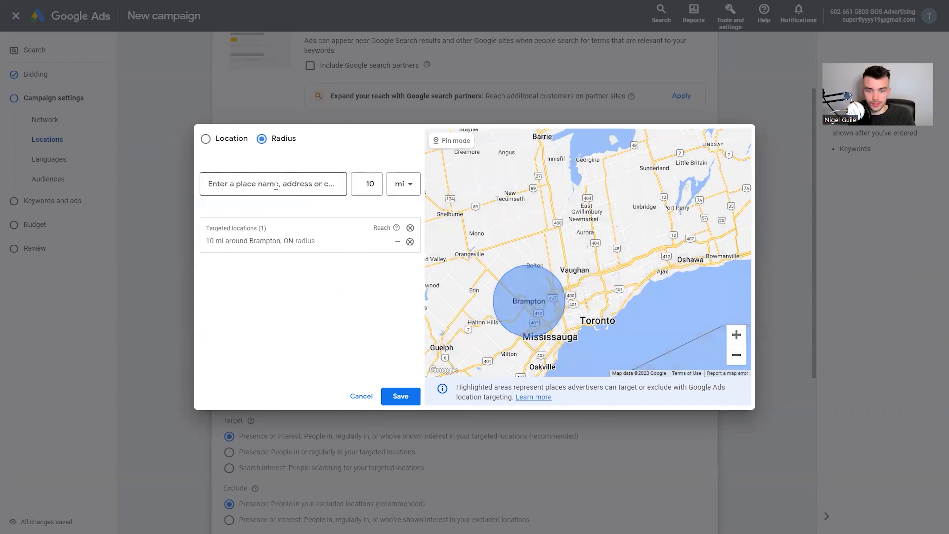
pyautogui.write('oshawq')
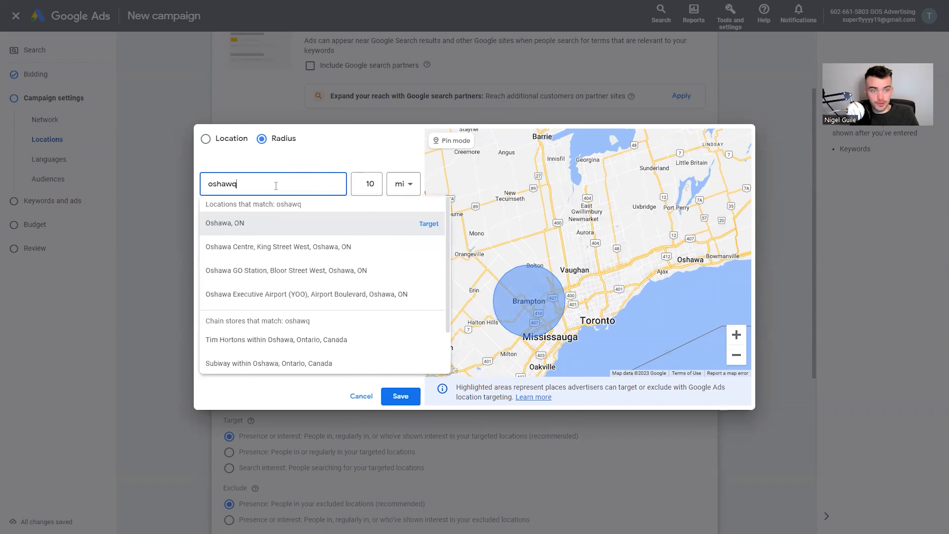
pyautogui.press('BackSpace')
pyautogui.write('awa')
pyautogui.click(429, 224)
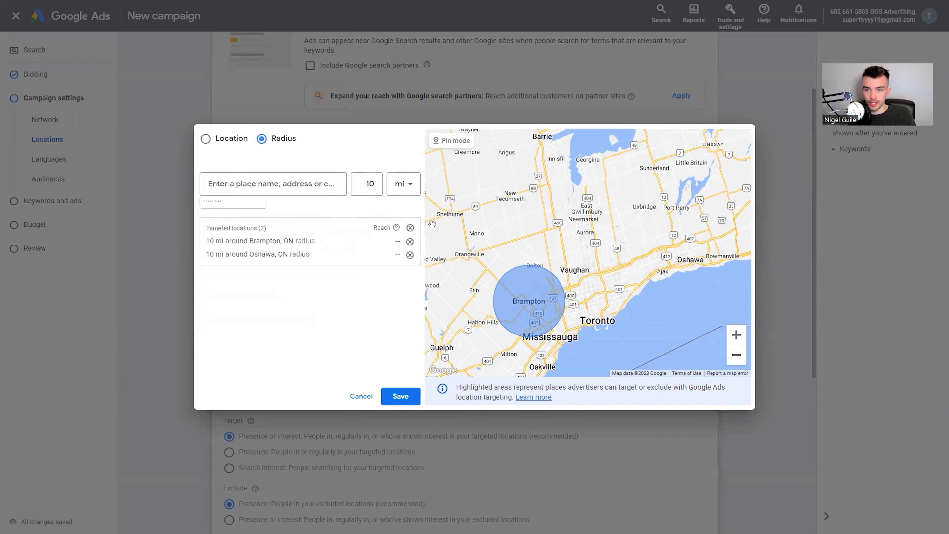
pyautogui.click(737, 359)
pyautogui.click(738, 360)
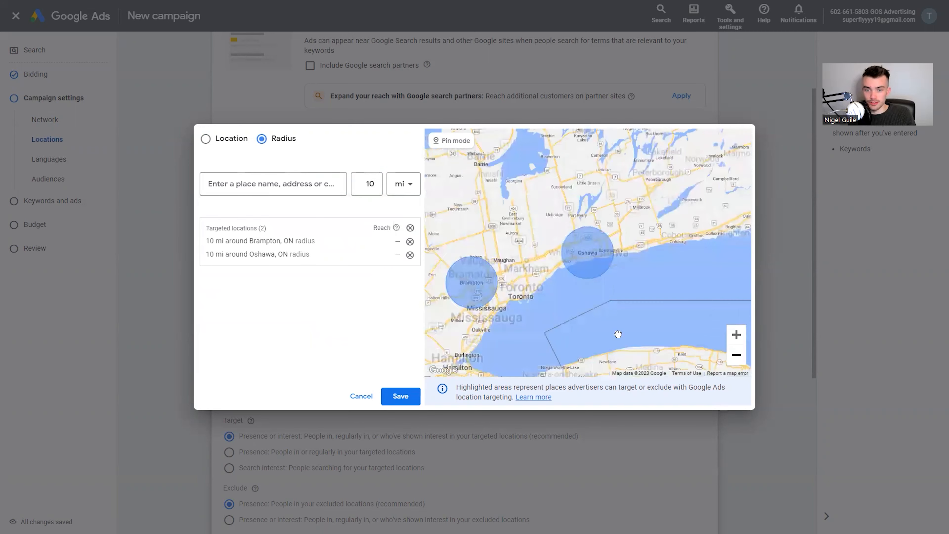
pyautogui.moveTo(550, 289); pyautogui.dragTo(605, 287)
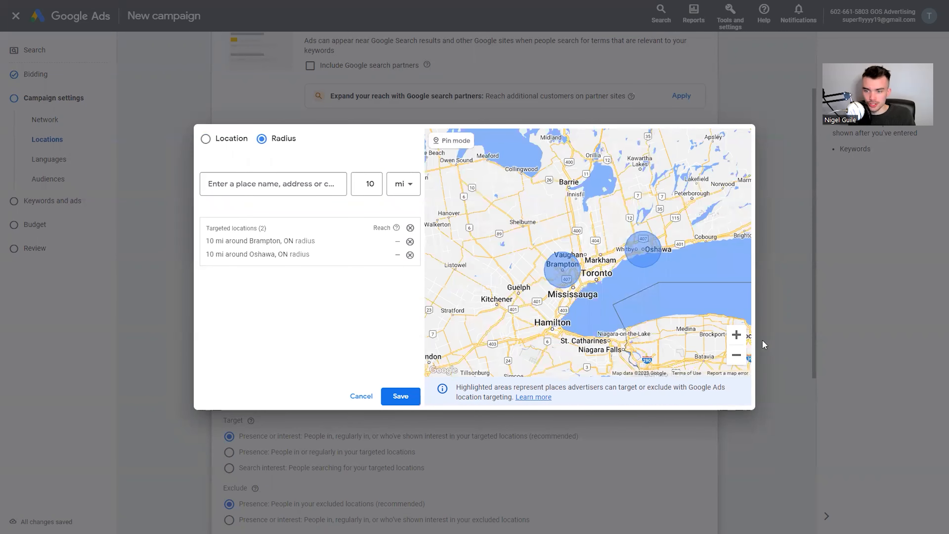
pyautogui.click(736, 335)
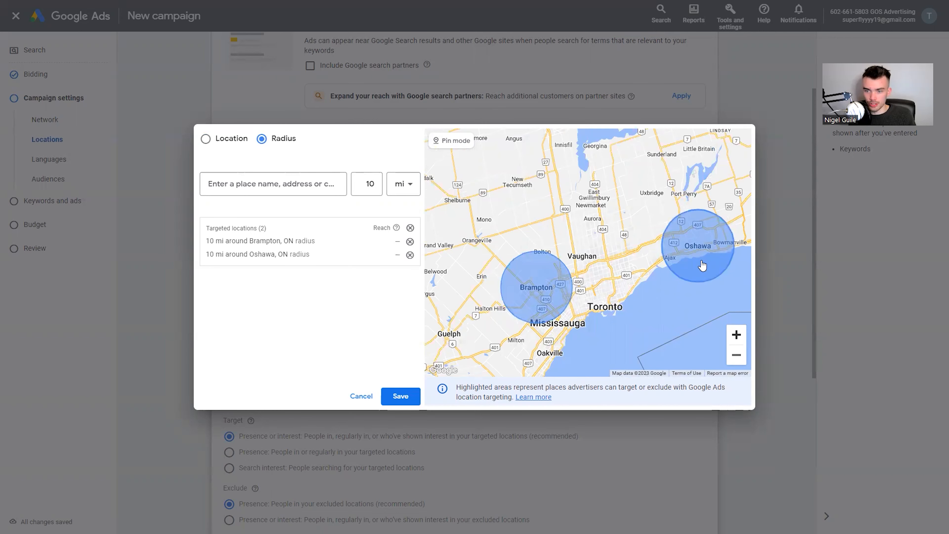
pyautogui.click(400, 395)
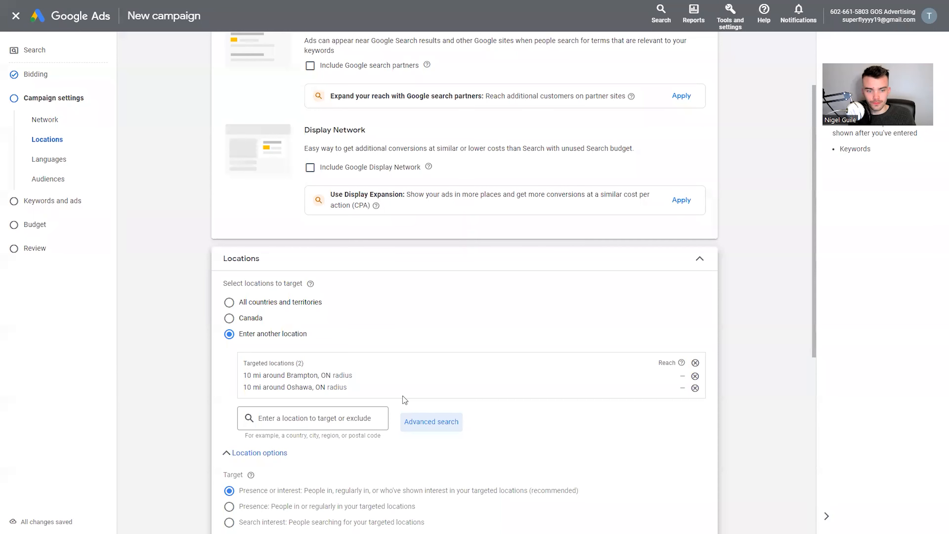
pyautogui.scroll(-1, 384, 380)
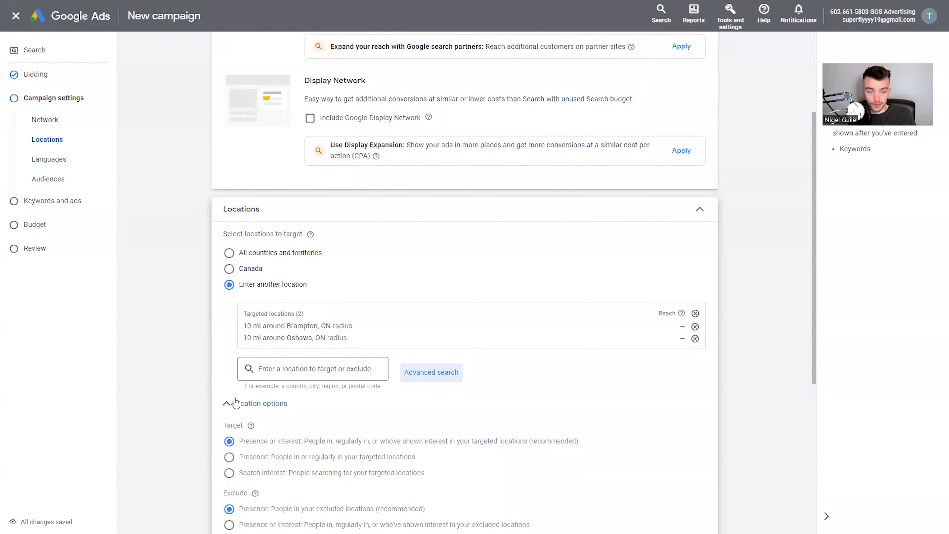
# Step: Target people in or regularly in the targeted locations, and exclude by presence or interest in the excluded locations
pyautogui.scroll(-1, 230, 407)
pyautogui.scroll(-1, 231, 410)
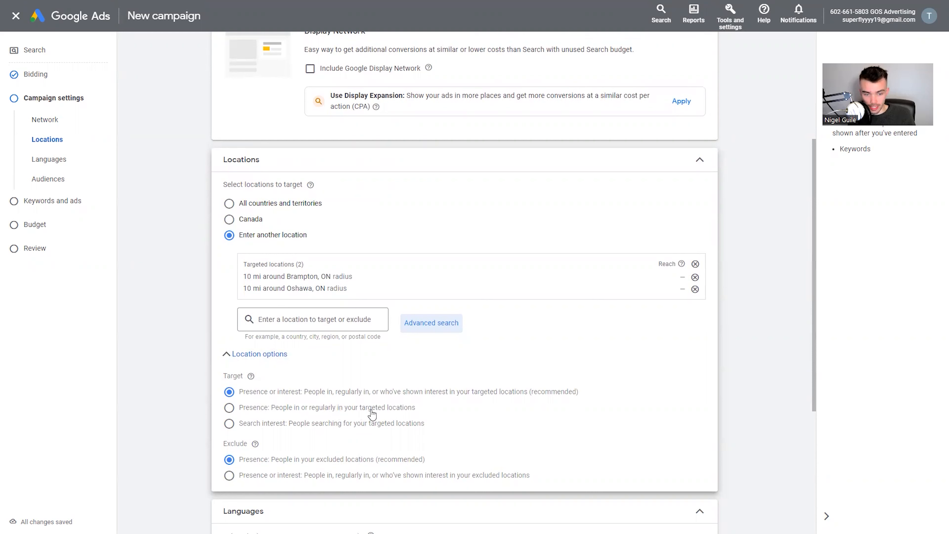
pyautogui.click(230, 409)
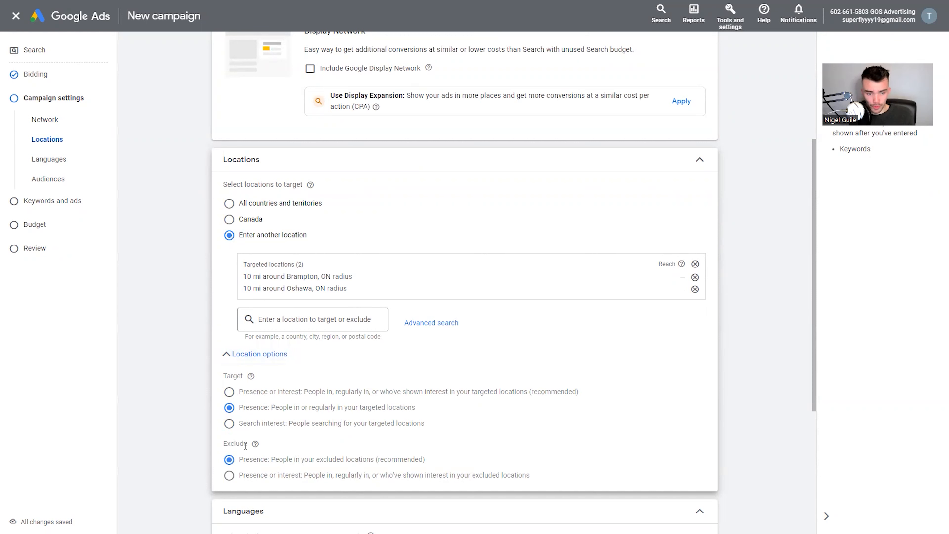
pyautogui.click(229, 476)
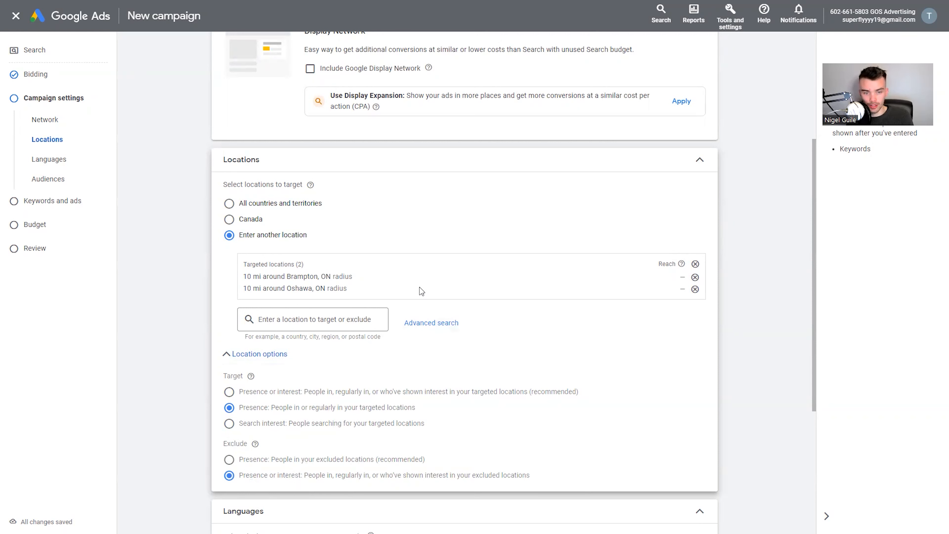
# Step: Try the "Do not optimize: Rotate ads indefinitely" ad rotation and return to "Optimize: Prefer best performing ads"
pyautogui.scroll(-5, 420, 291)
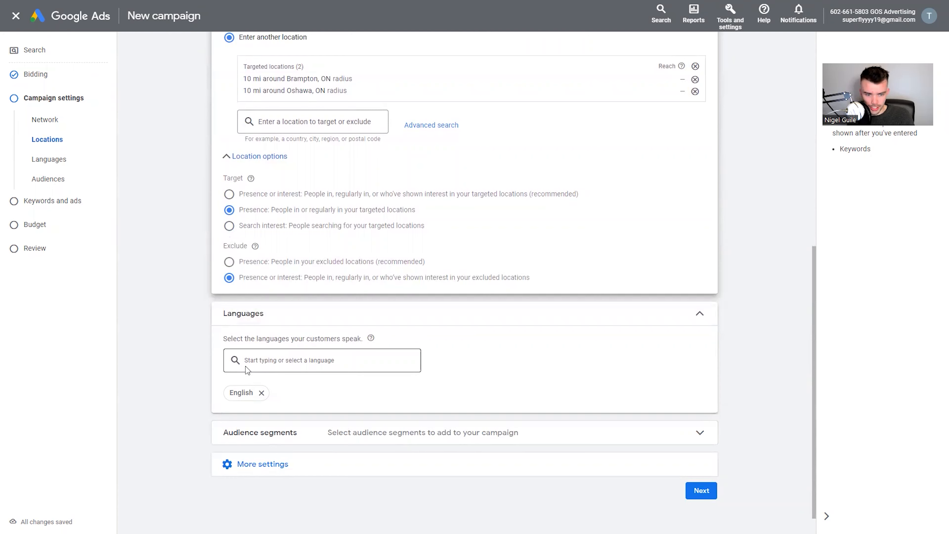
pyautogui.scroll(-1, 252, 378)
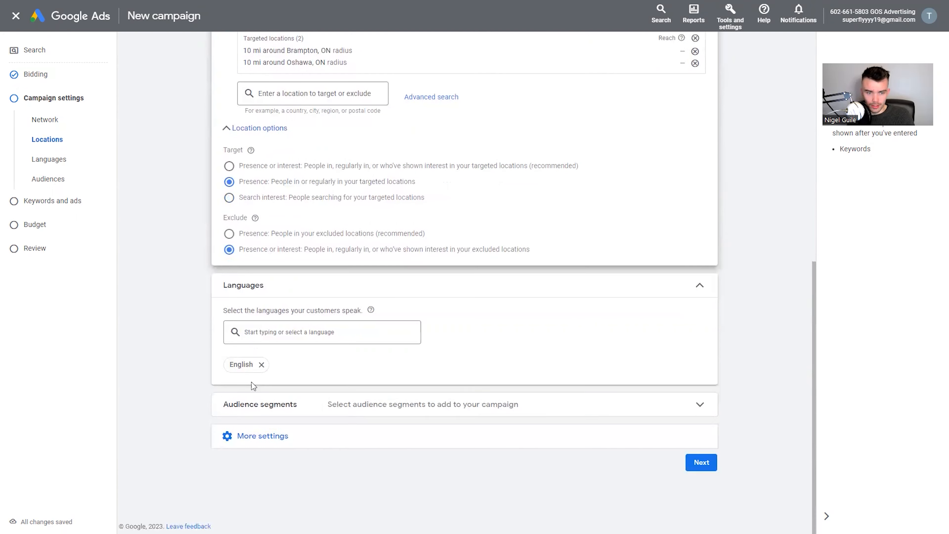
pyautogui.click(270, 436)
pyautogui.scroll(-2, 270, 441)
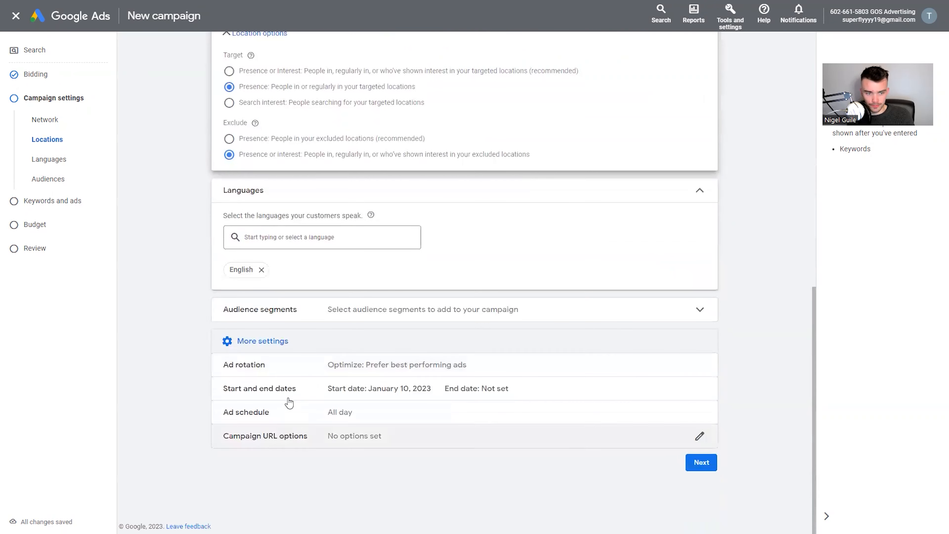
pyautogui.click(317, 364)
pyautogui.scroll(-1, 319, 418)
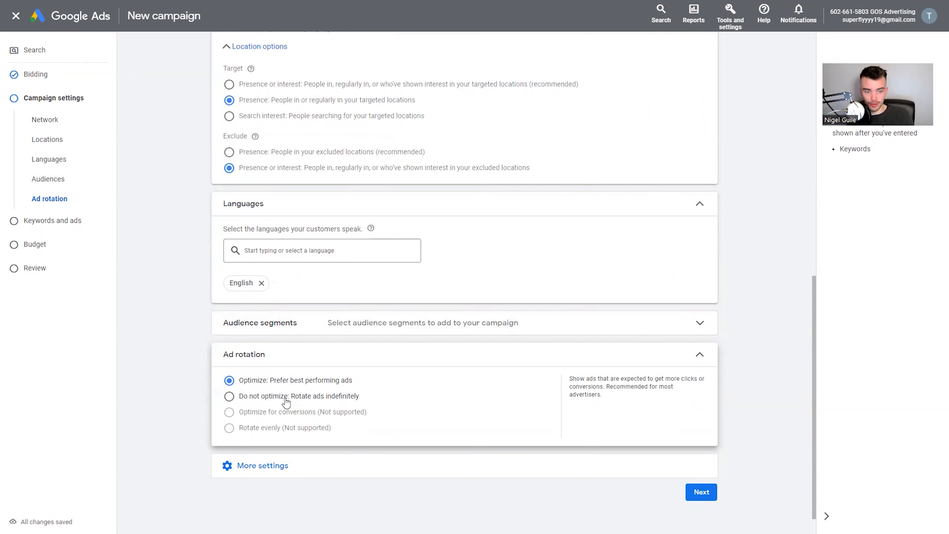
pyautogui.click(229, 396)
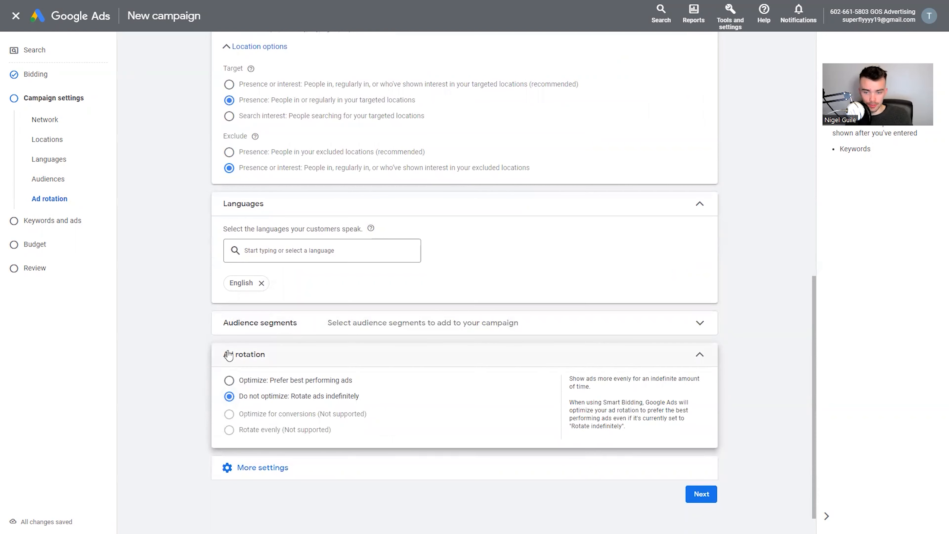
pyautogui.click(229, 381)
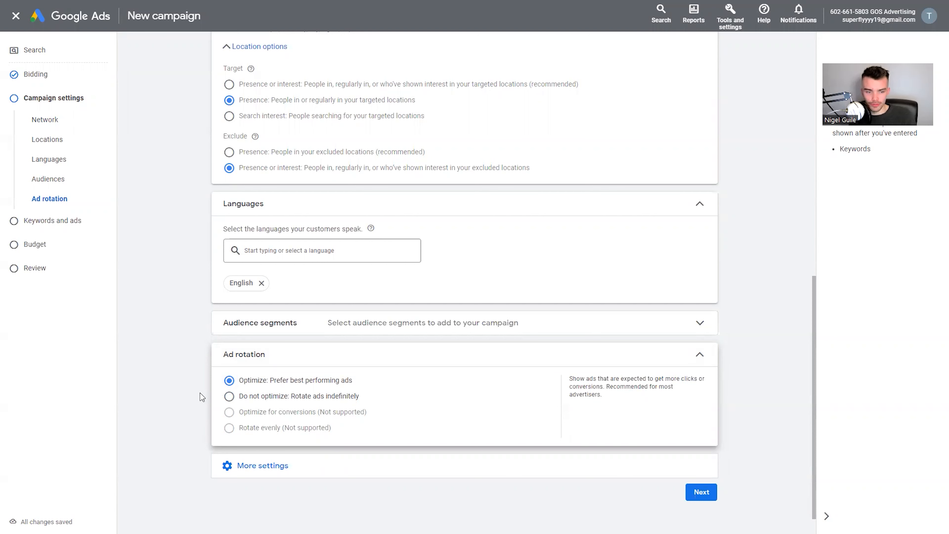
pyautogui.click(229, 396)
pyautogui.scroll(-2, 364, 428)
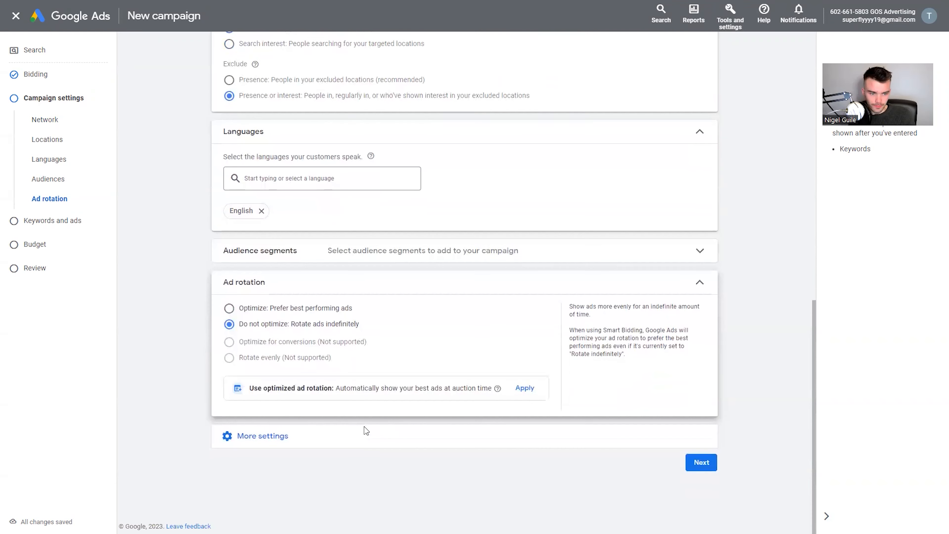
pyautogui.click(229, 307)
# Step: Set the campaign's start date to Jan 17, 2023, and switch the end date to a specific date without picking one
pyautogui.click(306, 444)
pyautogui.scroll(-2, 302, 439)
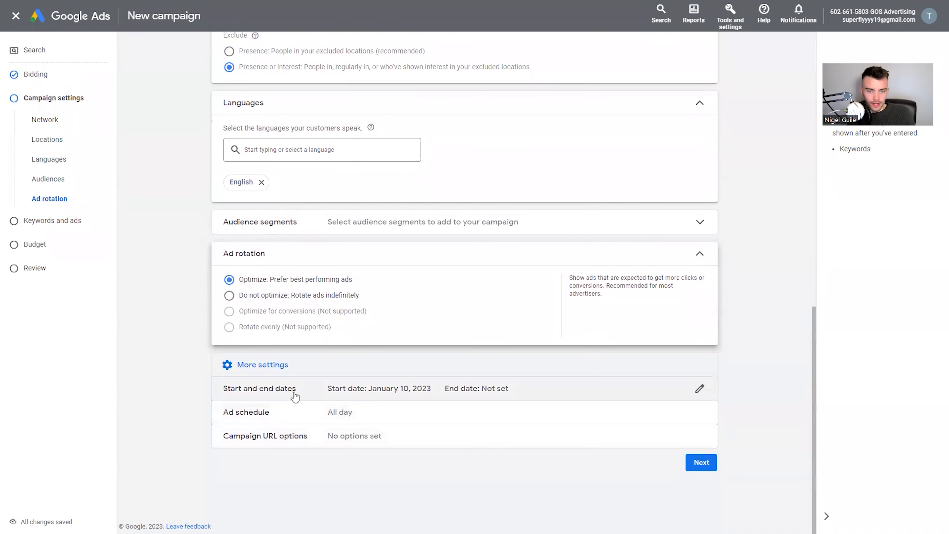
pyautogui.click(295, 395)
pyautogui.scroll(-2, 290, 377)
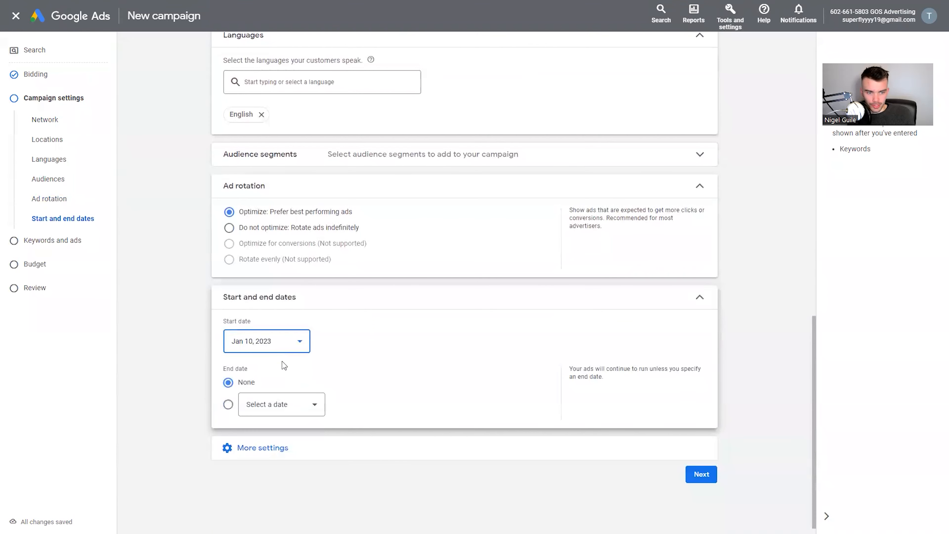
pyautogui.click(284, 347)
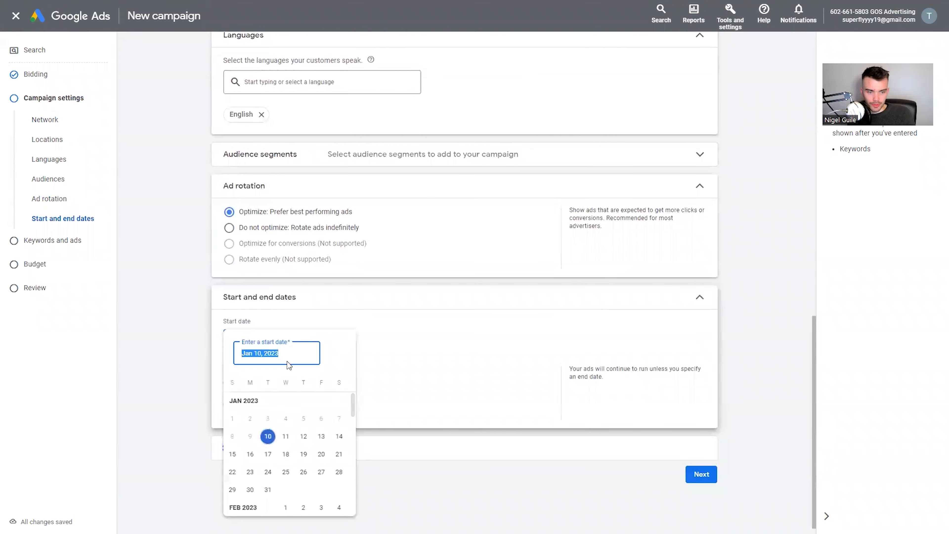
pyautogui.click(268, 454)
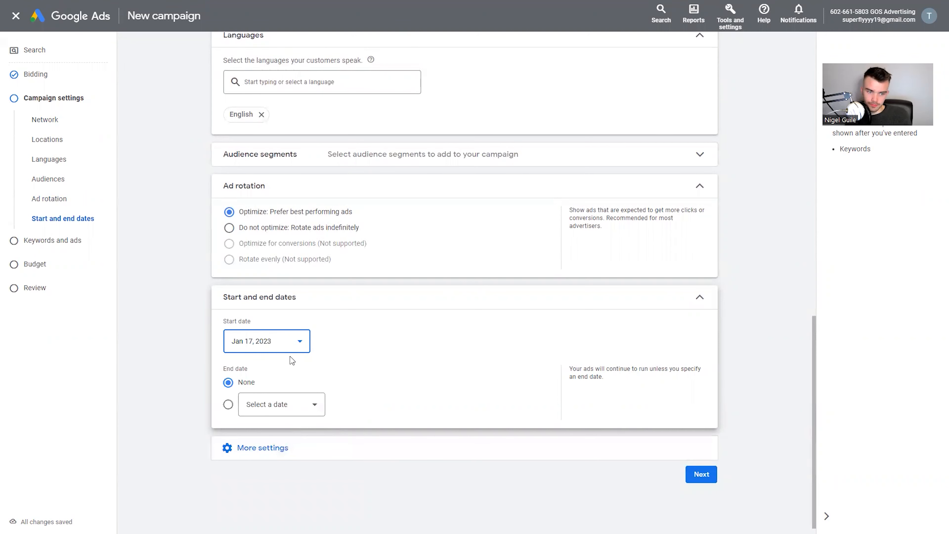
pyautogui.click(268, 406)
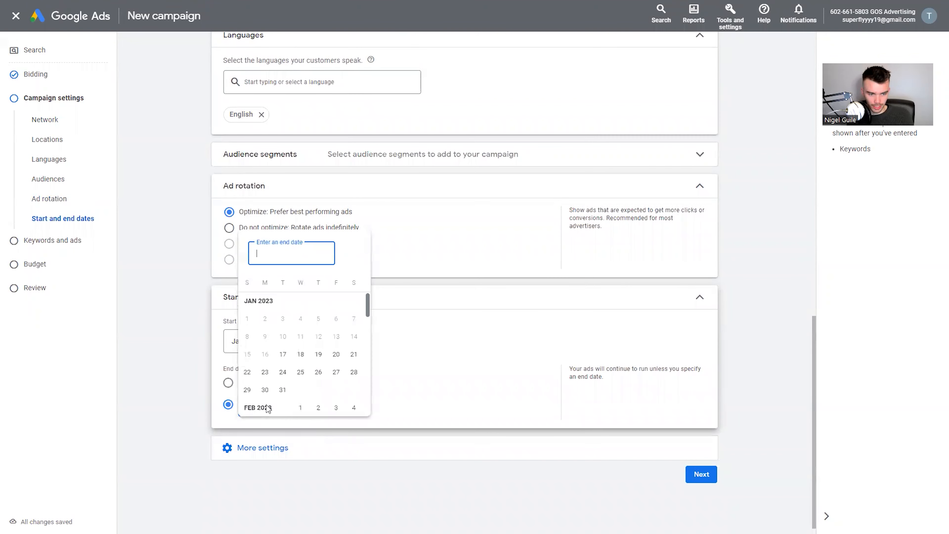
pyautogui.click(458, 373)
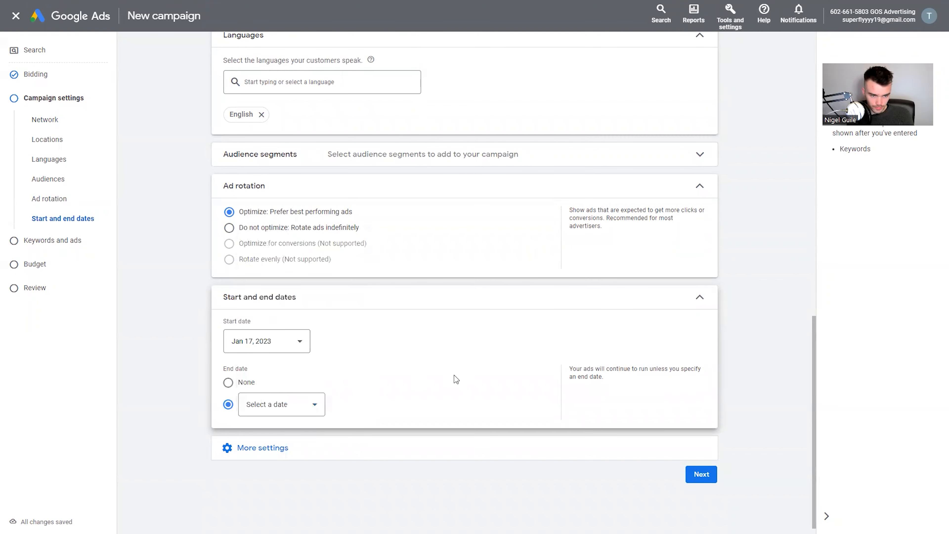
# Step: Open the ad schedule among the additional campaign settings and limit its days to Mondays - Fridays
pyautogui.click(309, 446)
pyautogui.scroll(-2, 322, 427)
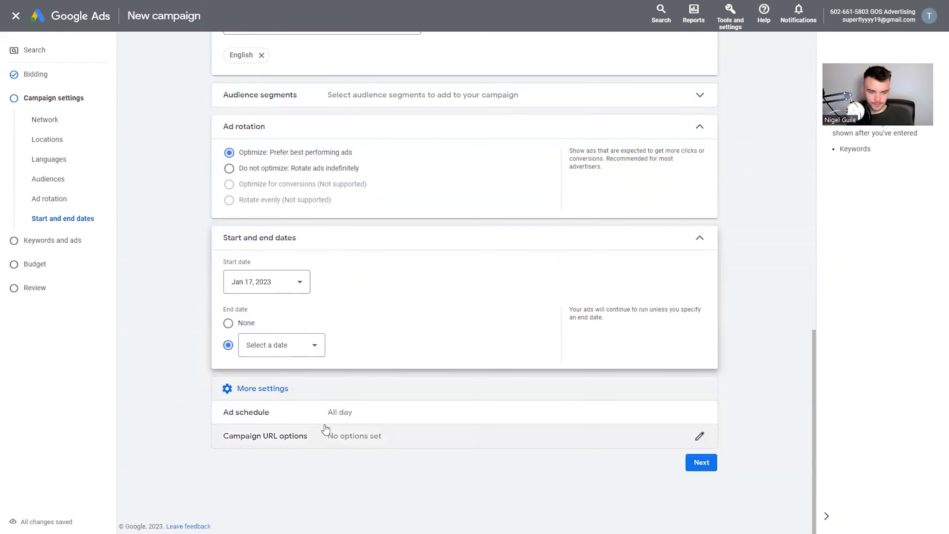
pyautogui.click(331, 418)
pyautogui.scroll(-2, 299, 449)
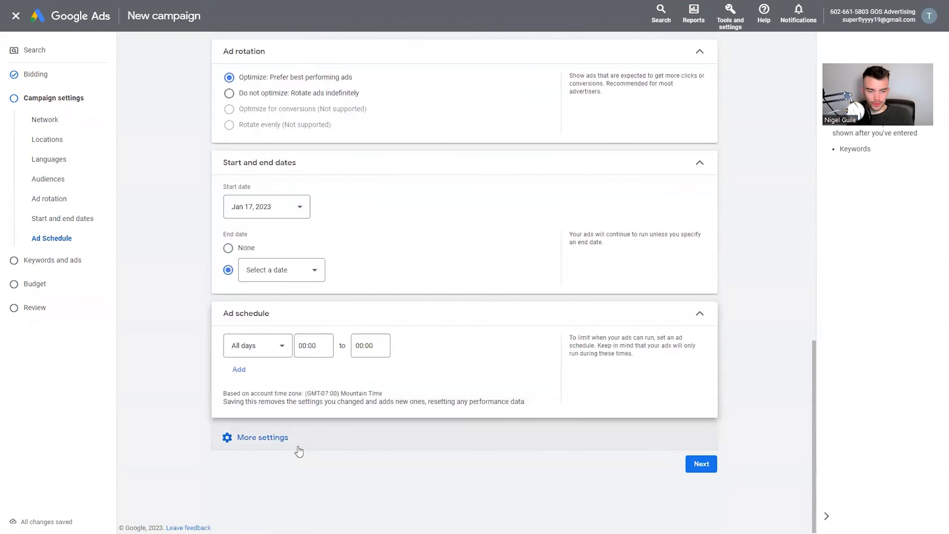
pyautogui.click(272, 349)
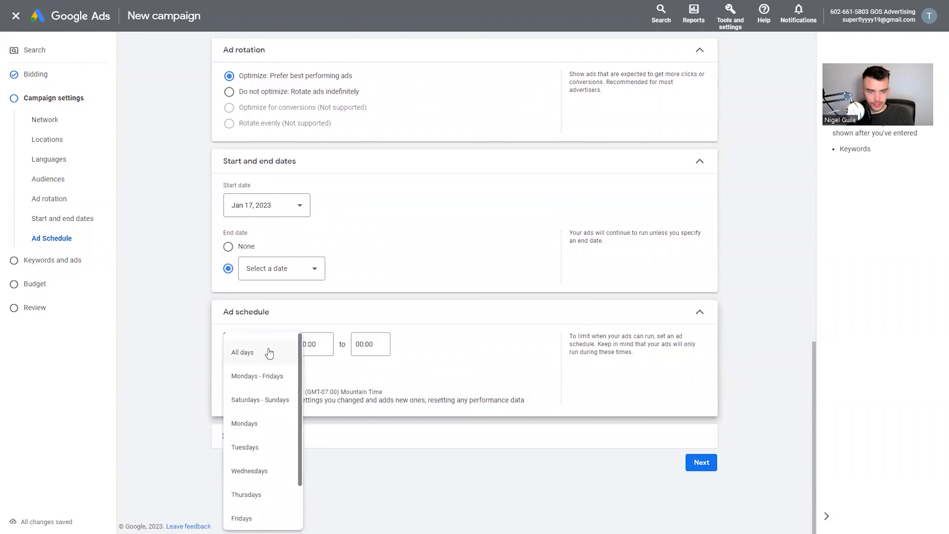
pyautogui.click(257, 378)
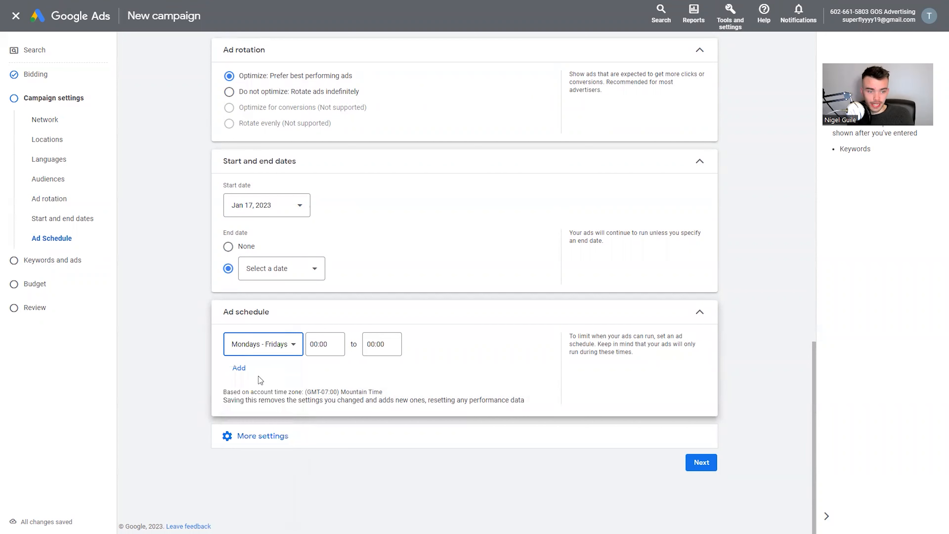
# Step: Set the Mondays - Fridays ad schedule hours to 09:00 to 17:00
pyautogui.click(327, 344)
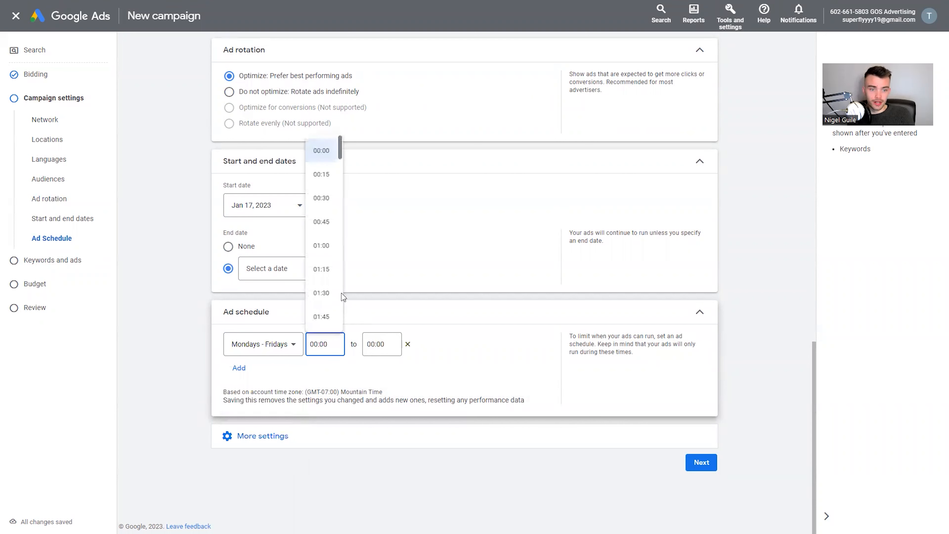
pyautogui.scroll(-10, 323, 296)
pyautogui.scroll(-6, 324, 293)
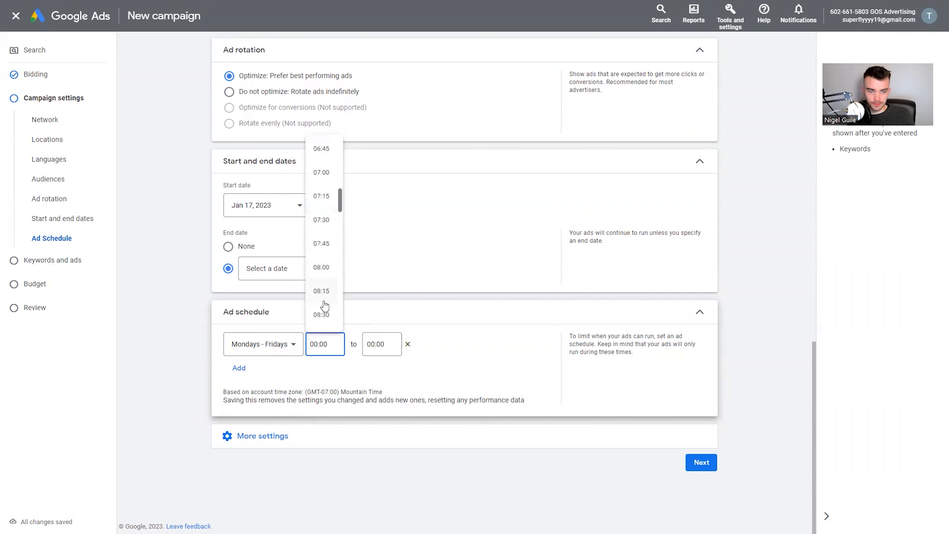
pyautogui.click(326, 271)
pyautogui.click(381, 344)
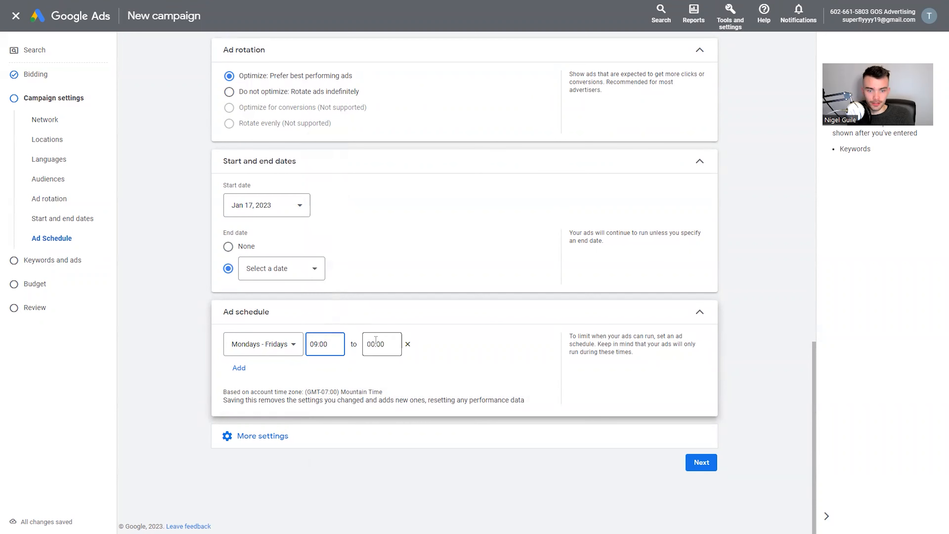
pyautogui.scroll(-5, 378, 299)
pyautogui.scroll(-12, 377, 294)
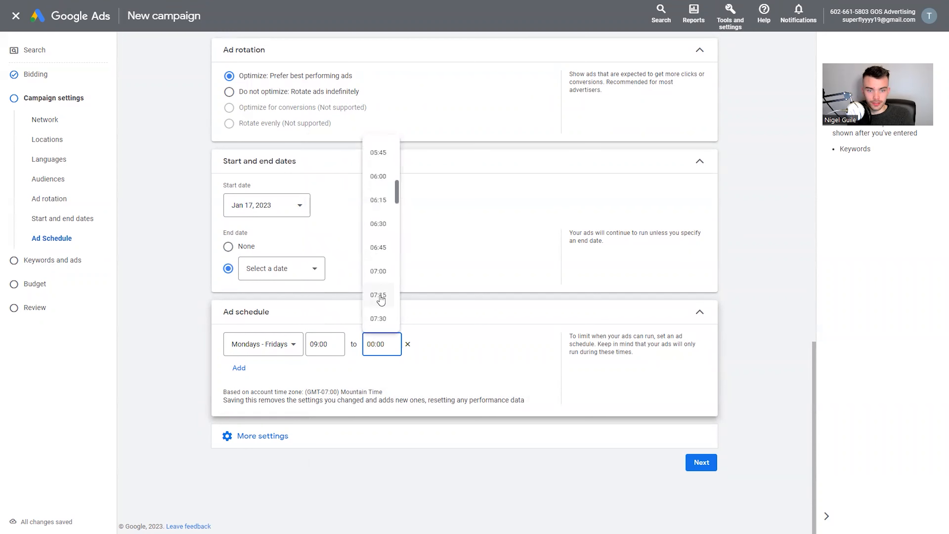
pyautogui.scroll(-10, 381, 290)
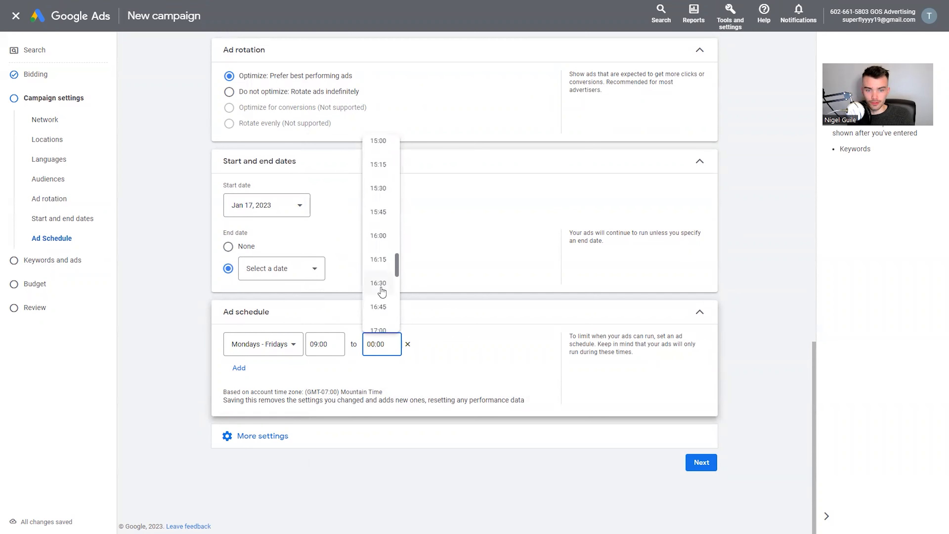
pyautogui.click(381, 289)
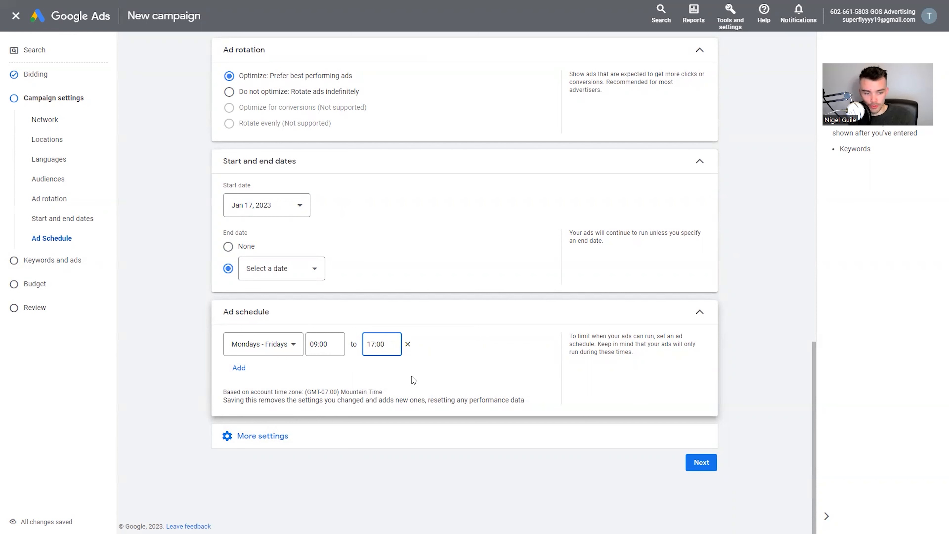
# Step: Open the campaign URL options, leave them empty, and continue to the keywords and ads stage
pyautogui.click(275, 443)
pyautogui.click(277, 436)
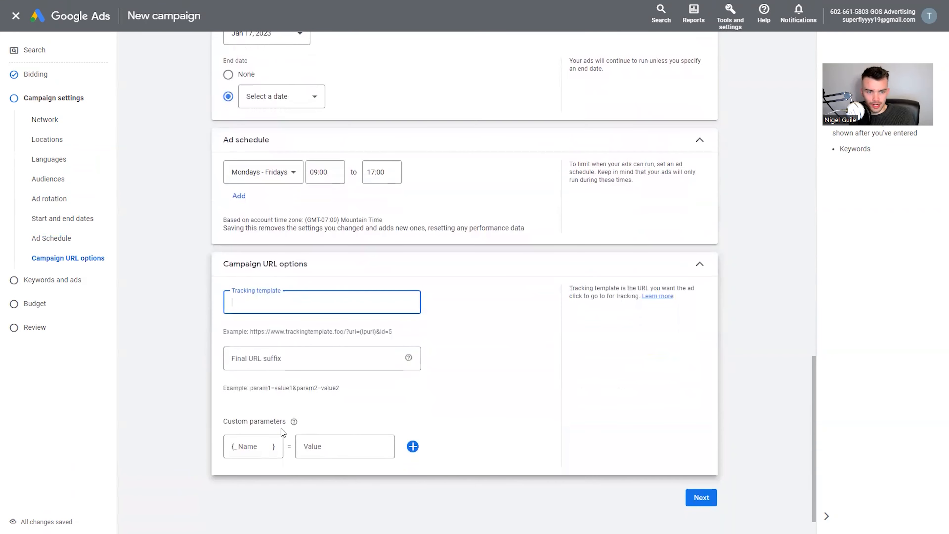
pyautogui.scroll(-1, 304, 357)
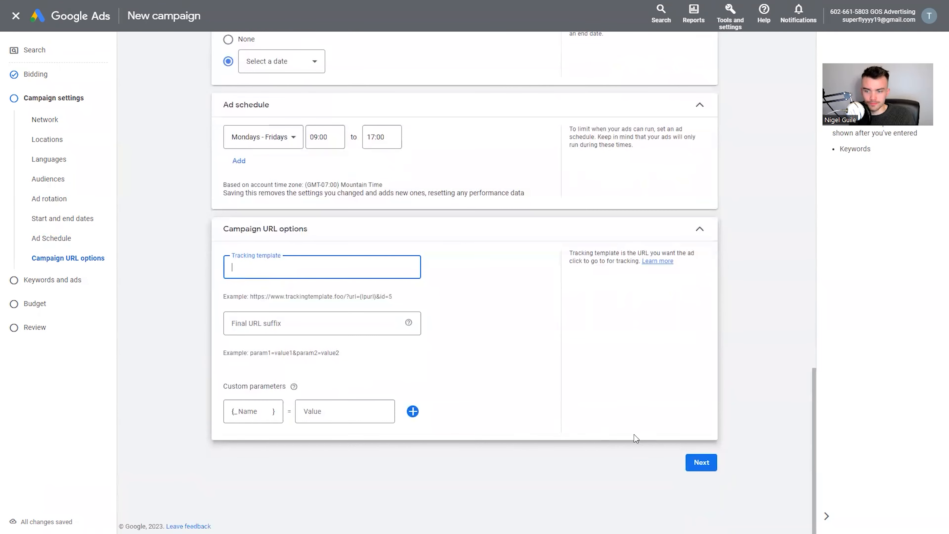
pyautogui.click(692, 462)
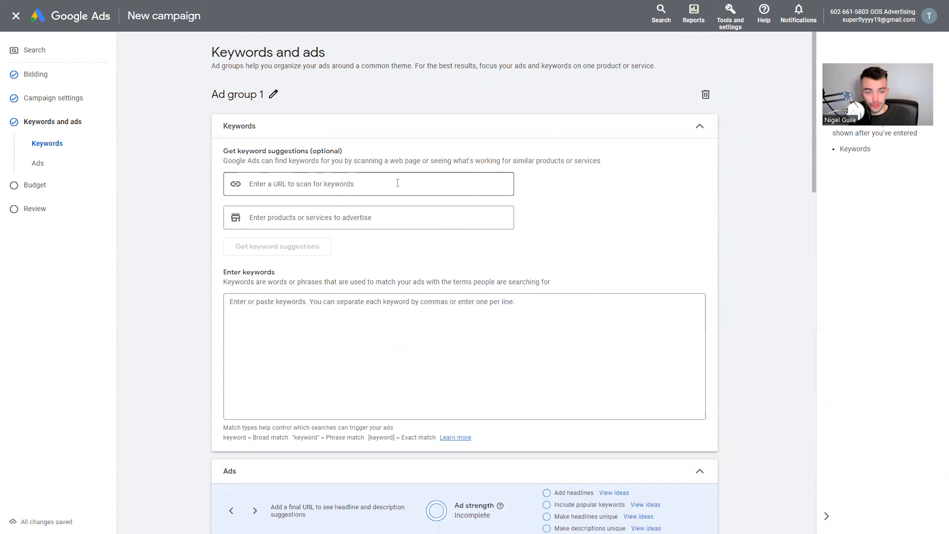
# Step: Get keyword suggestions for the service "personal injury" and look through the suggested keyword list
pyautogui.click(324, 217)
pyautogui.write('per')
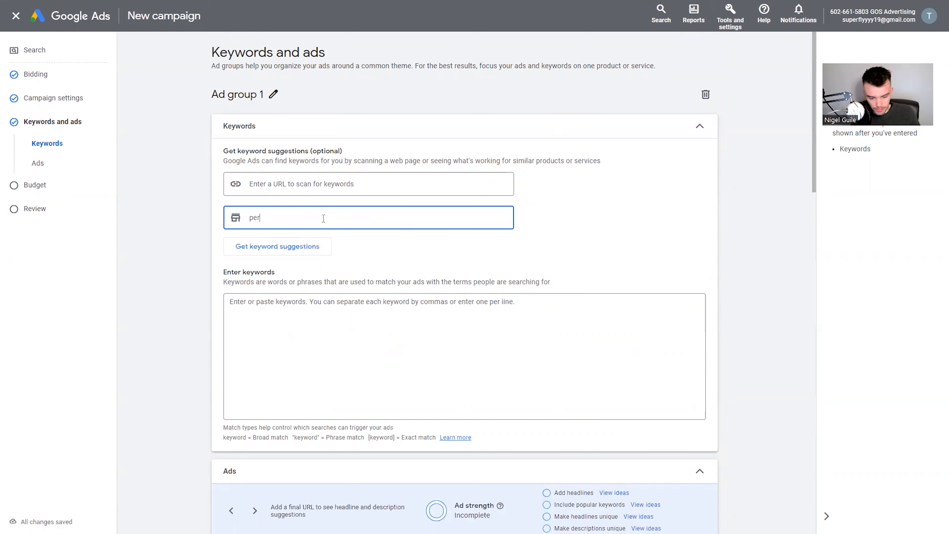
pyautogui.write('sonal inury')
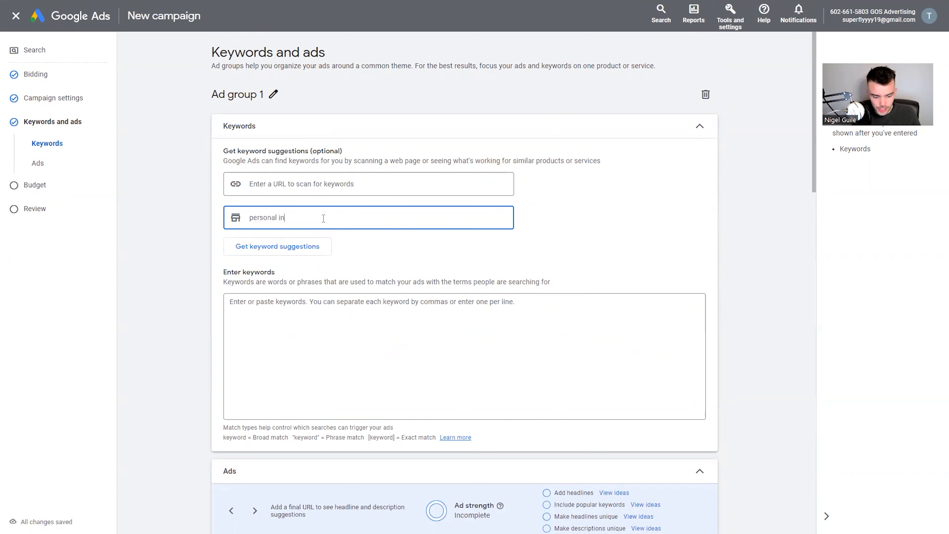
pyautogui.press('BackSpace')
pyautogui.press('BackSpace')
pyautogui.press('BackSpace')
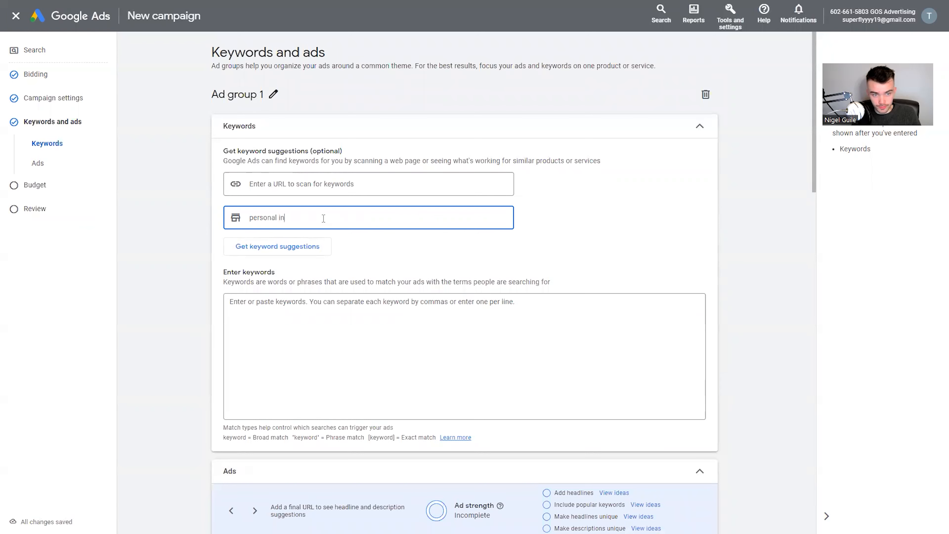
pyautogui.write('jury')
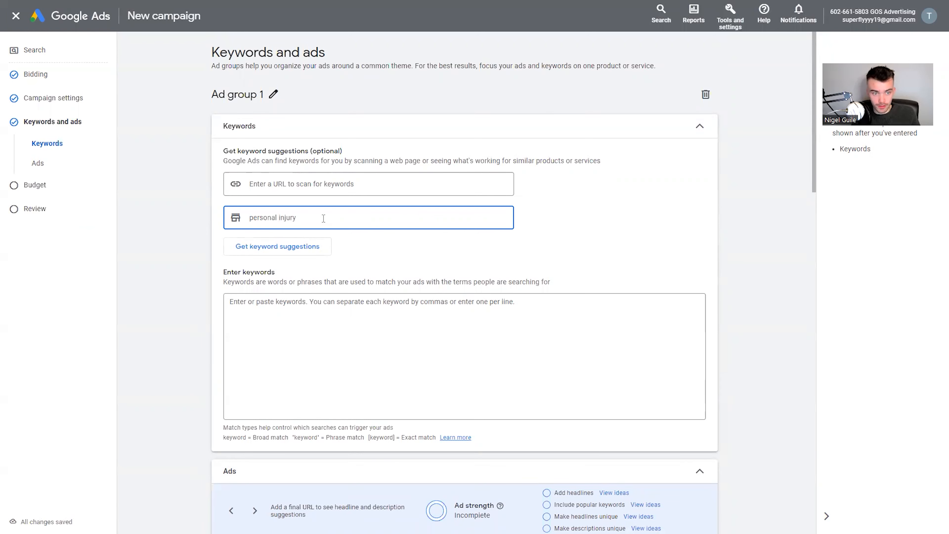
pyautogui.click(324, 247)
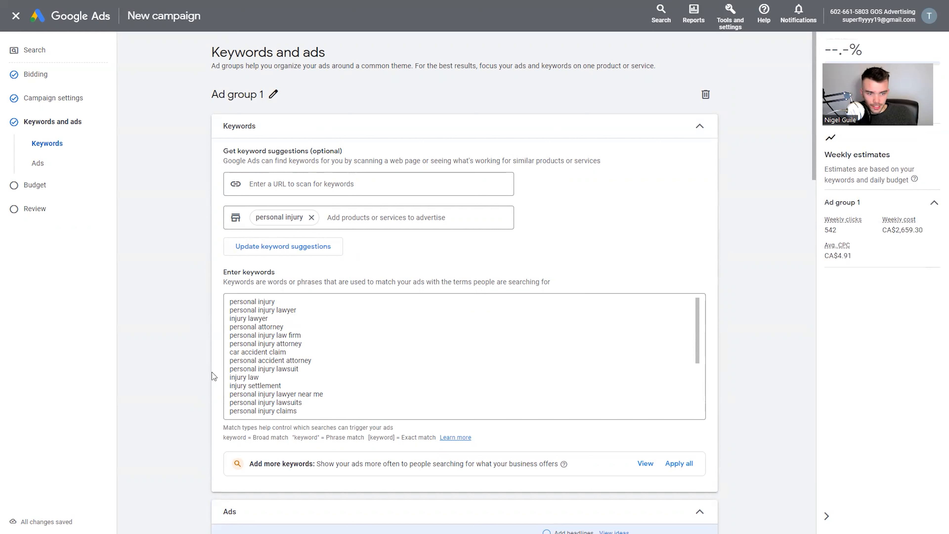
pyautogui.scroll(-2, 256, 388)
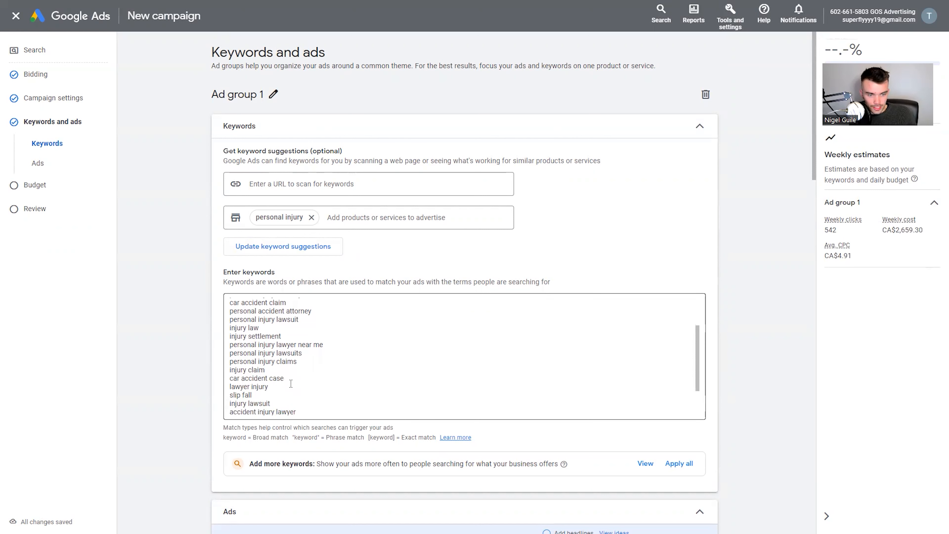
# Step: Review the full list of suggested personal injury keywords for the ad group
pyautogui.scroll(-3, 251, 384)
pyautogui.scroll(5, 289, 342)
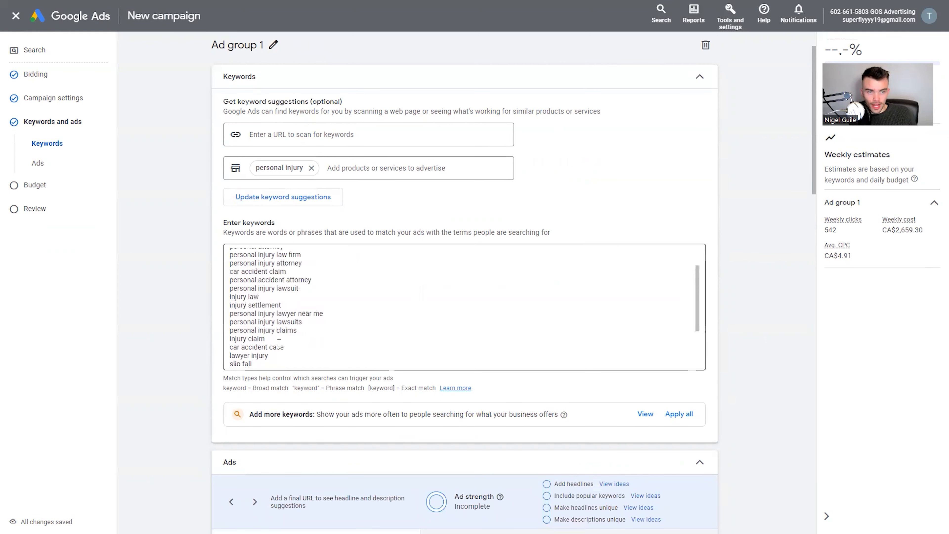
pyautogui.scroll(2, 460, 256)
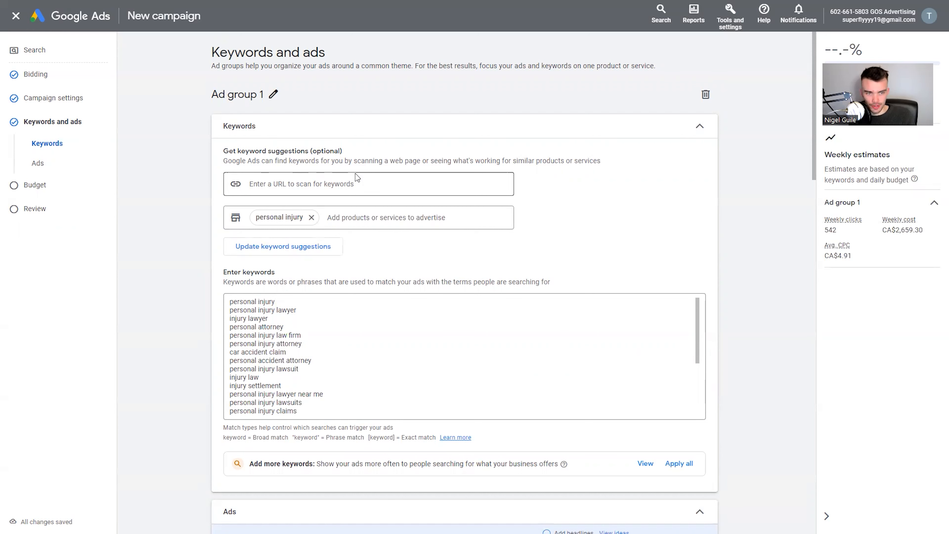
pyautogui.scroll(-6, 393, 328)
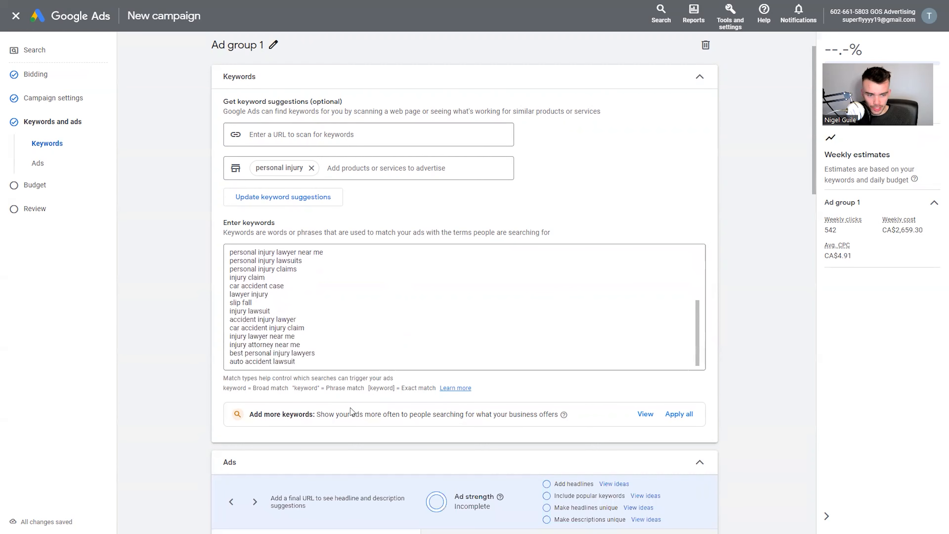
# Step: Set the ad's final URL to google.com
pyautogui.scroll(-2, 349, 419)
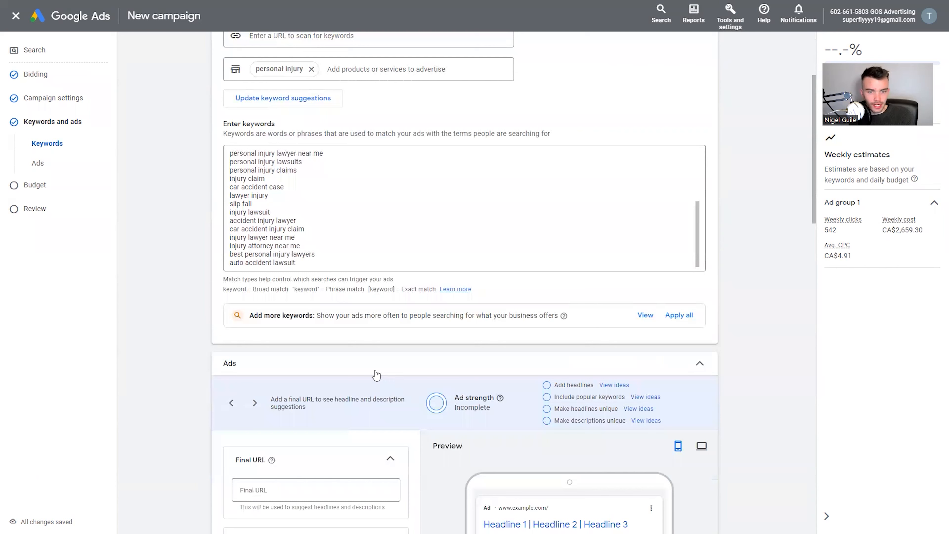
pyautogui.scroll(-4, 365, 361)
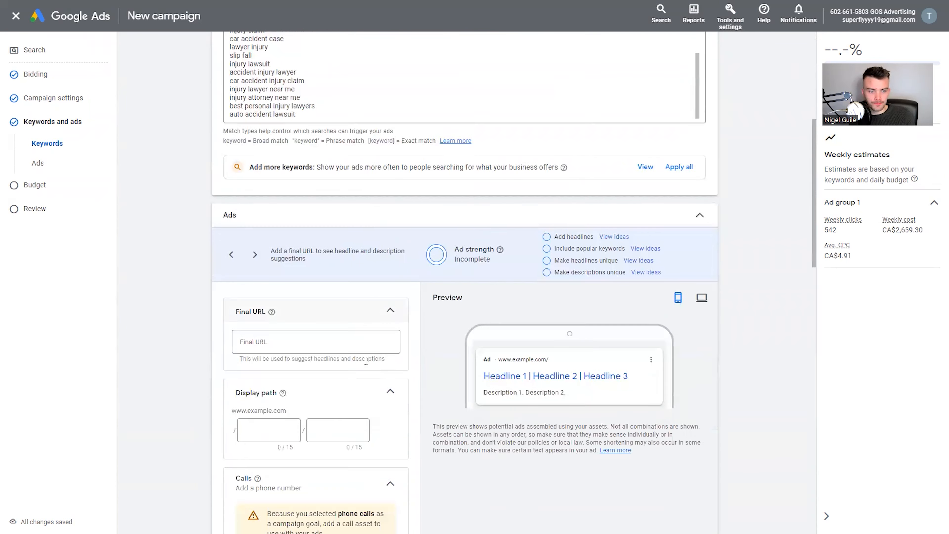
pyautogui.scroll(-2, 366, 361)
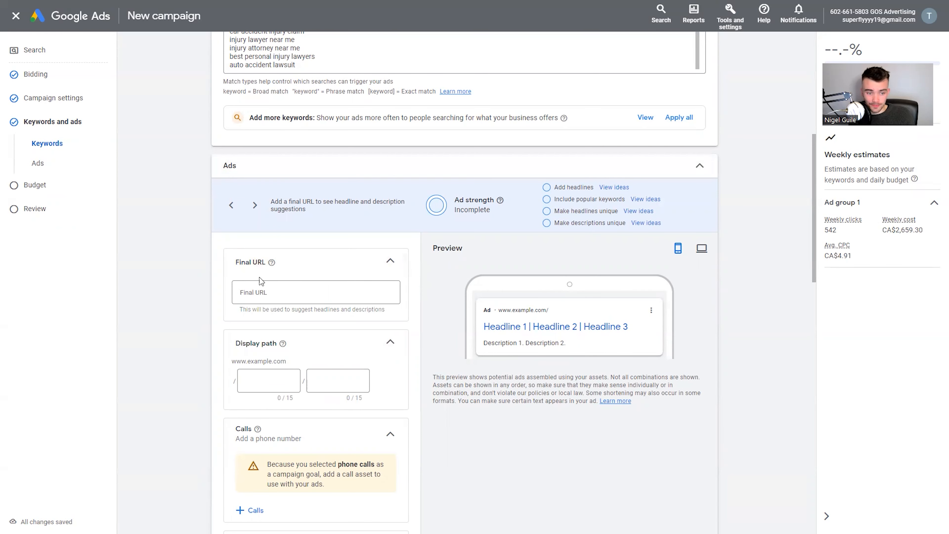
pyautogui.scroll(-1, 261, 290)
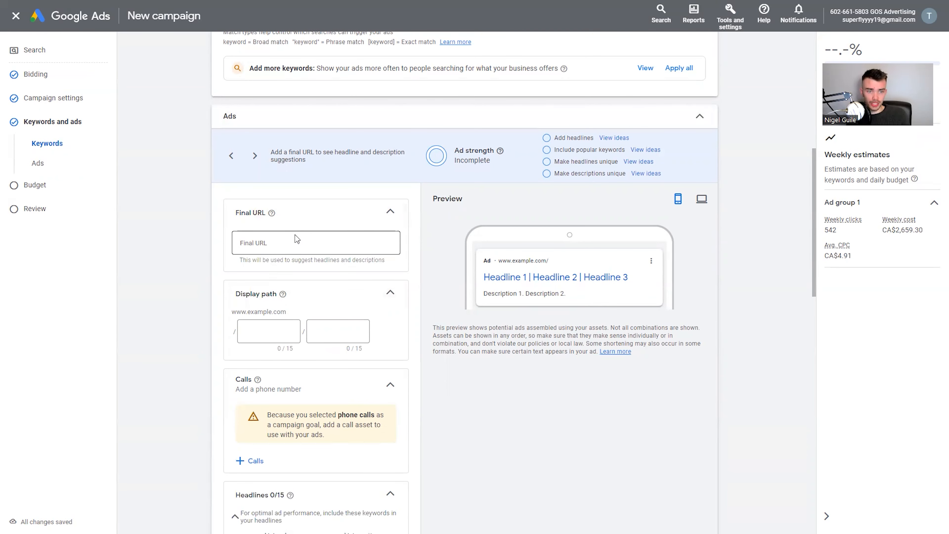
pyautogui.click(281, 244)
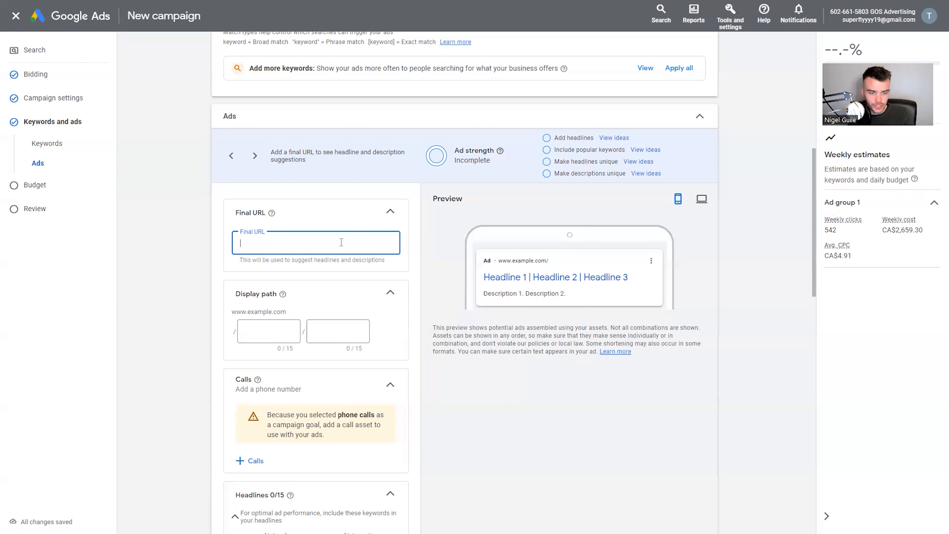
pyautogui.write('g')
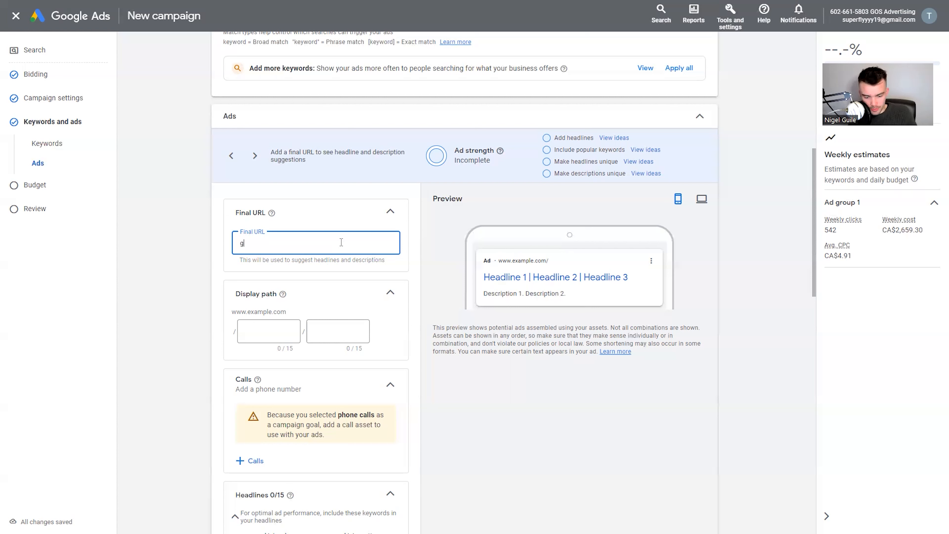
pyautogui.write('oogle')
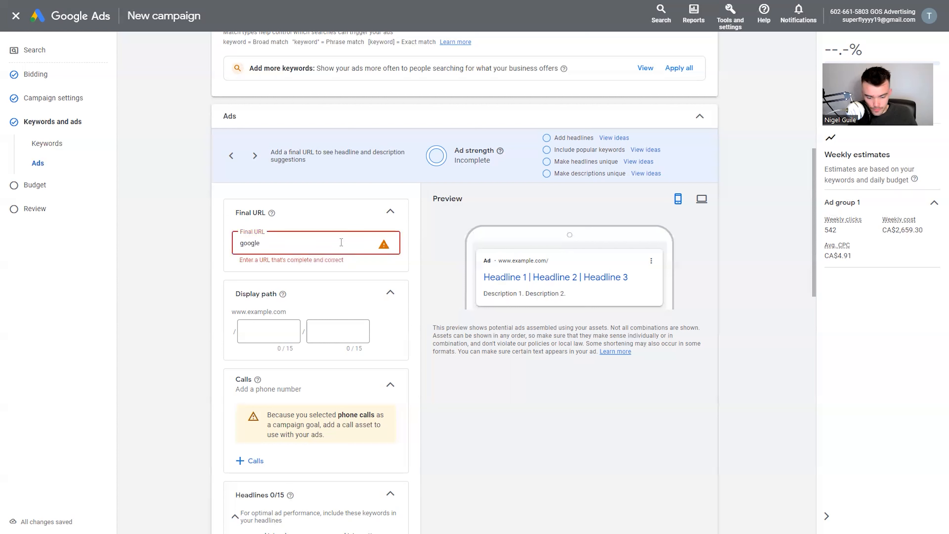
pyautogui.write('.com')
# Step: Set the ad's display path to "personal" and "injury"
pyautogui.click(268, 334)
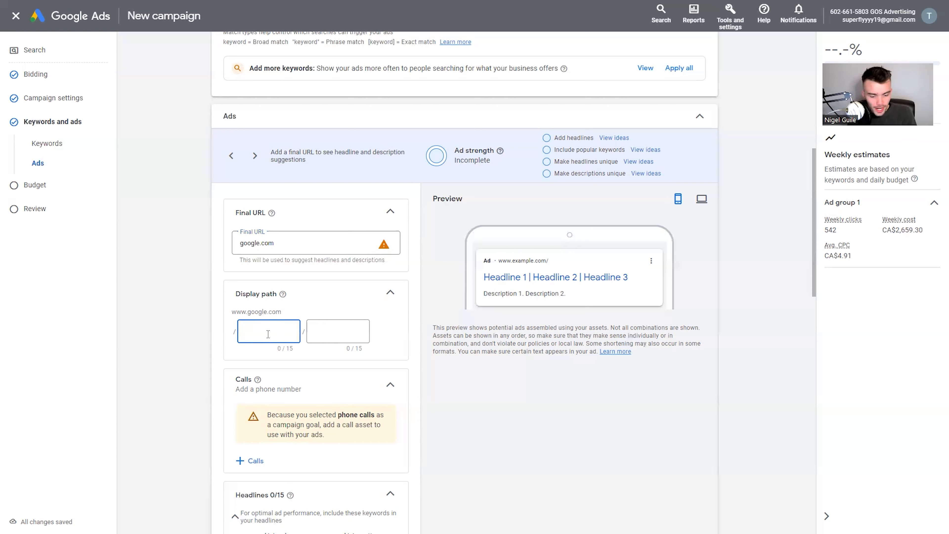
pyautogui.write('personal')
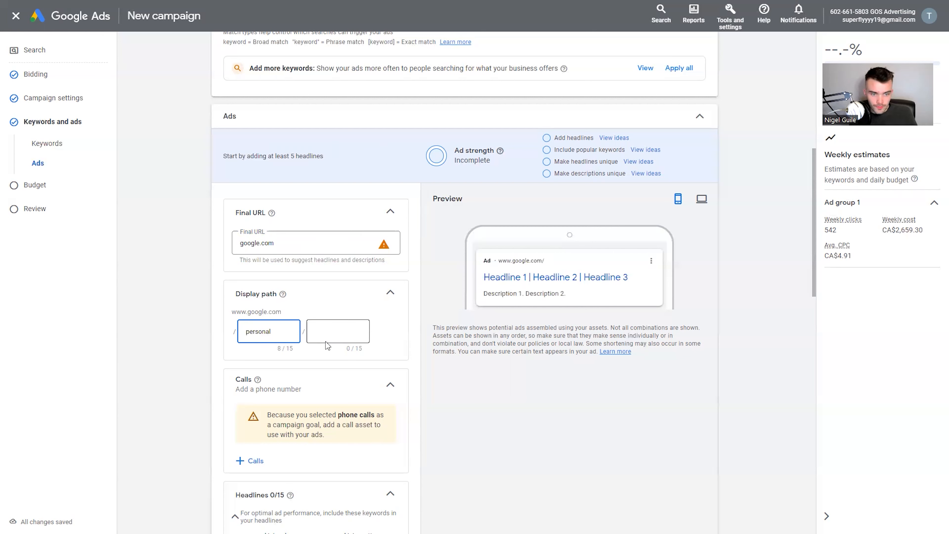
pyautogui.click(337, 329)
pyautogui.write('injury')
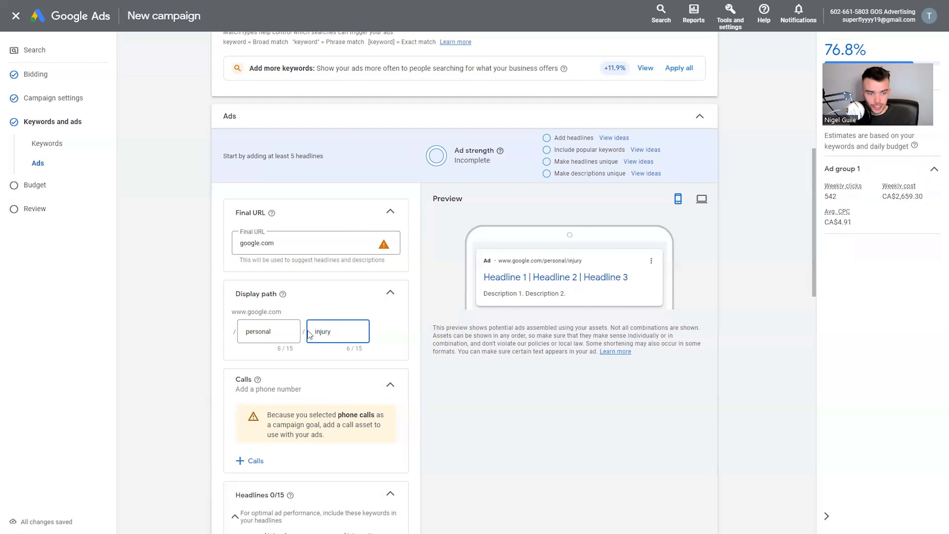
# Step: Open the form for adding a call asset, check its phone country options, and close it without adding a number
pyautogui.scroll(-1, 310, 345)
pyautogui.scroll(-1, 309, 347)
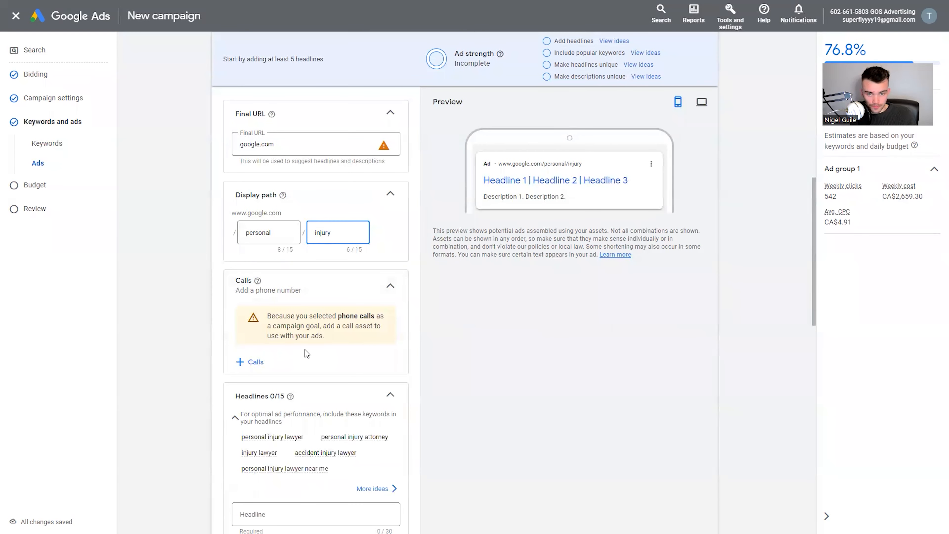
pyautogui.click(254, 362)
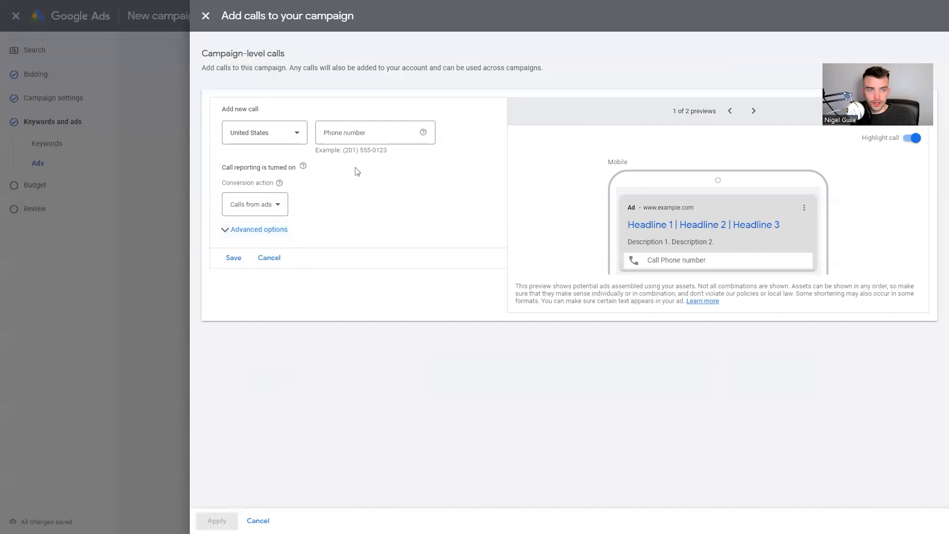
pyautogui.click(284, 139)
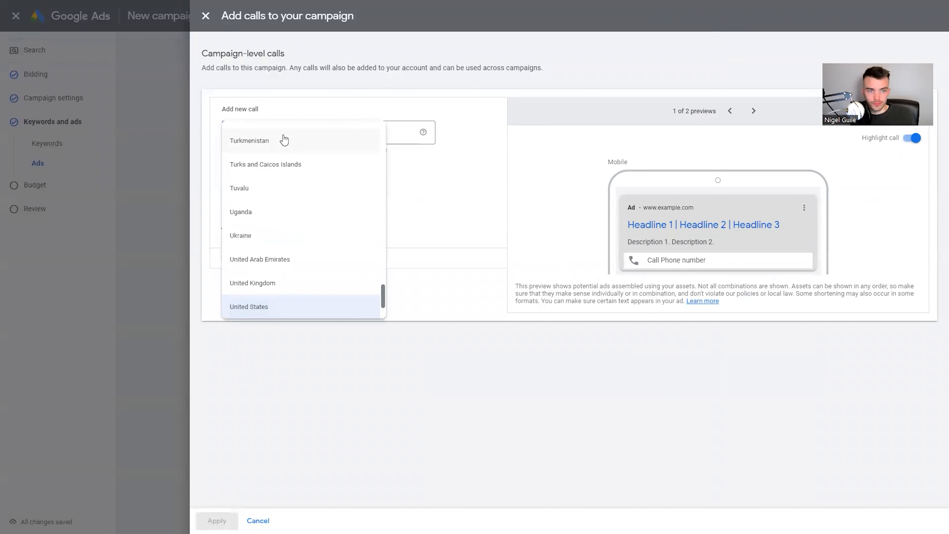
pyautogui.click(478, 243)
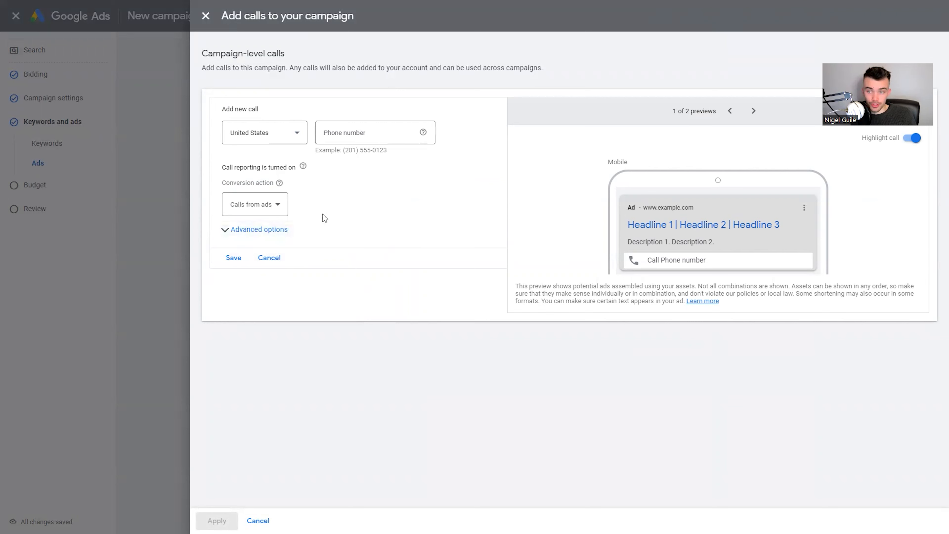
pyautogui.click(269, 257)
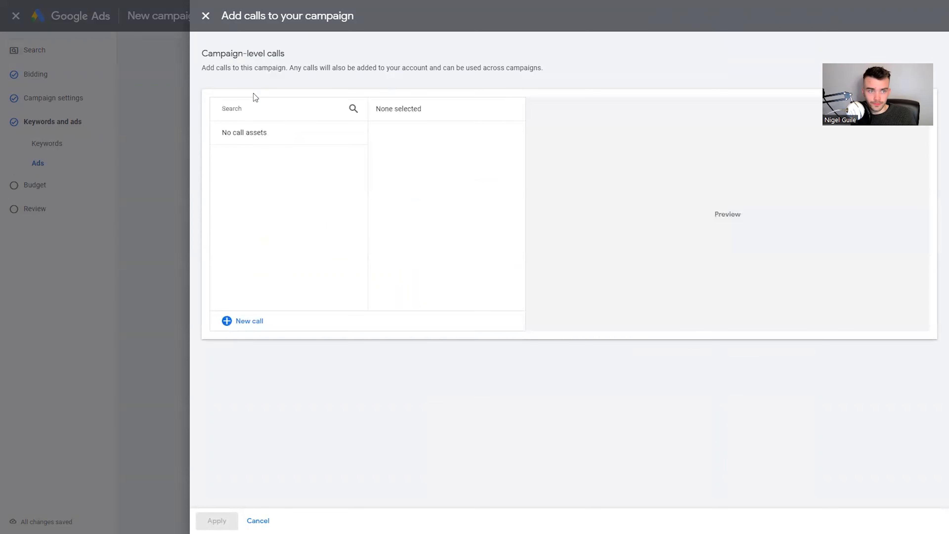
pyautogui.click(206, 17)
# Step: Enter "#1 Personal Injury Lawyer" as the ad's first headline
pyautogui.scroll(-3, 241, 310)
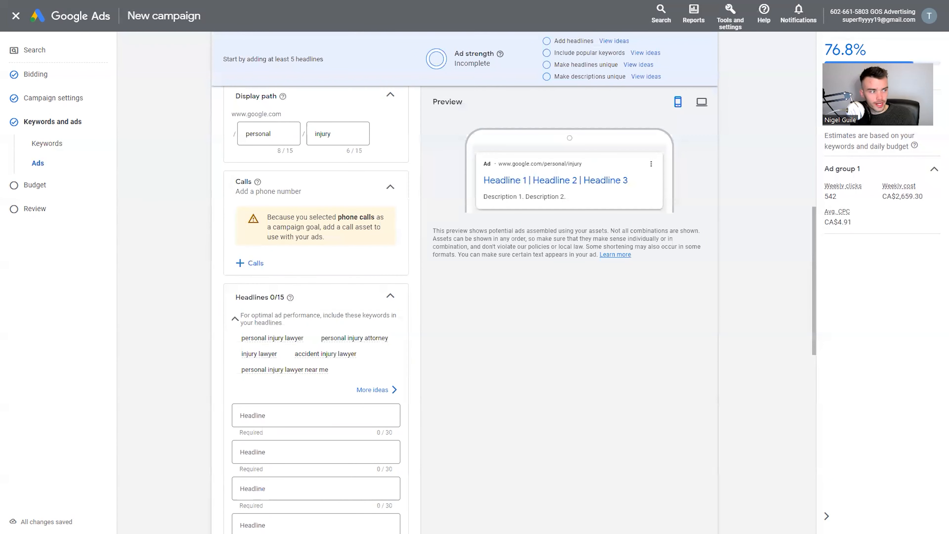
pyautogui.scroll(-3, 317, 322)
pyautogui.click(319, 320)
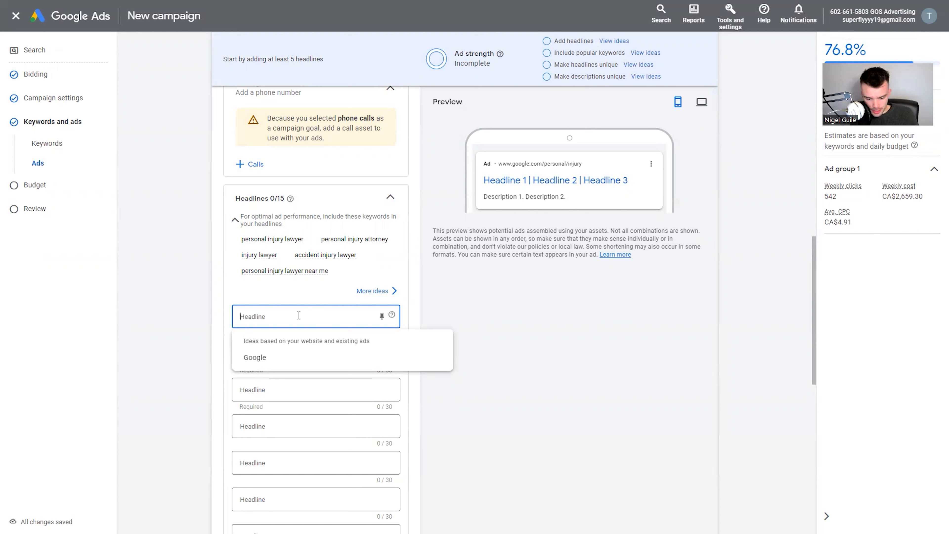
pyautogui.write('#')
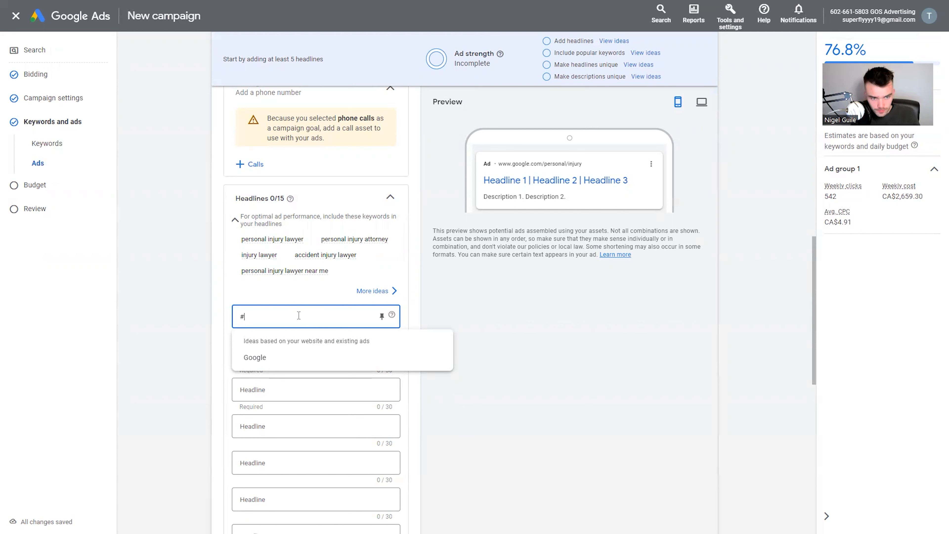
pyautogui.write('1 Personal Inu')
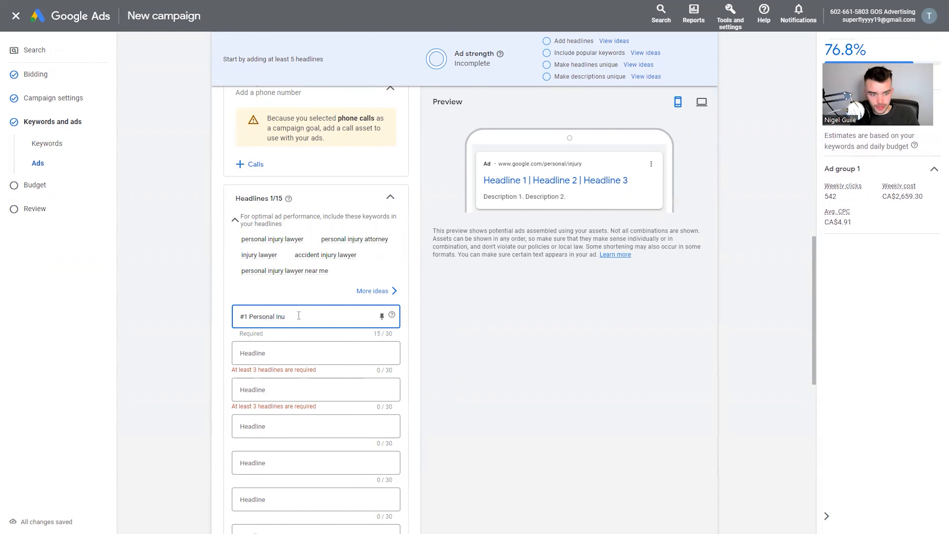
pyautogui.press('BackSpace')
pyautogui.write('jury')
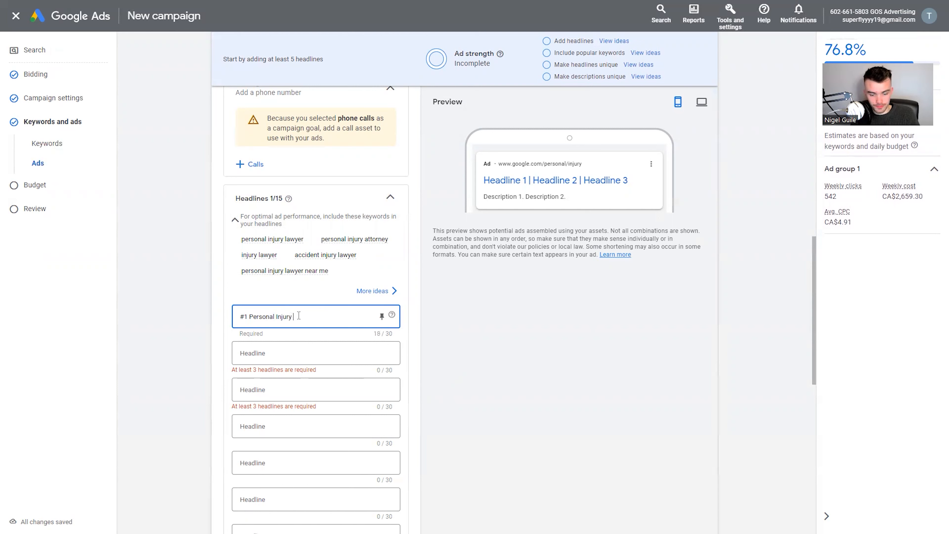
pyautogui.write(' Law')
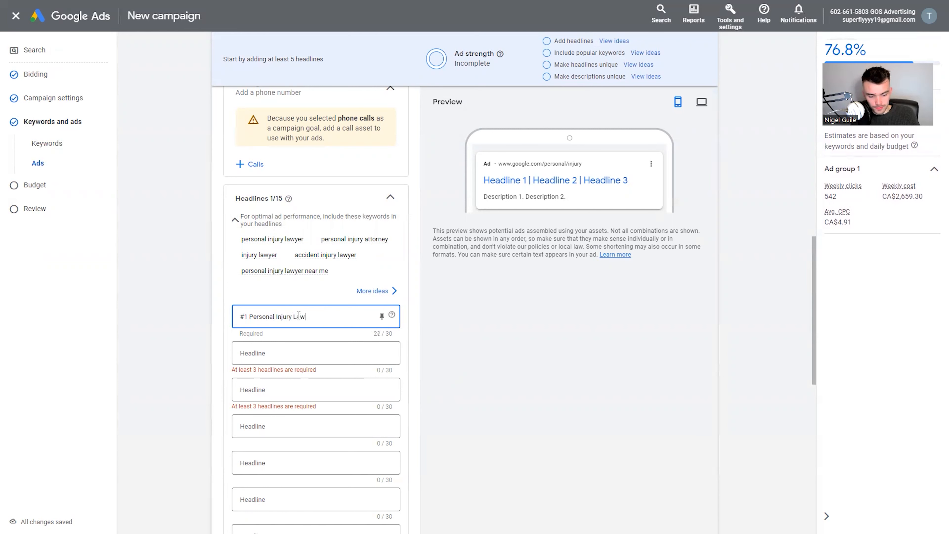
pyautogui.write('yer')
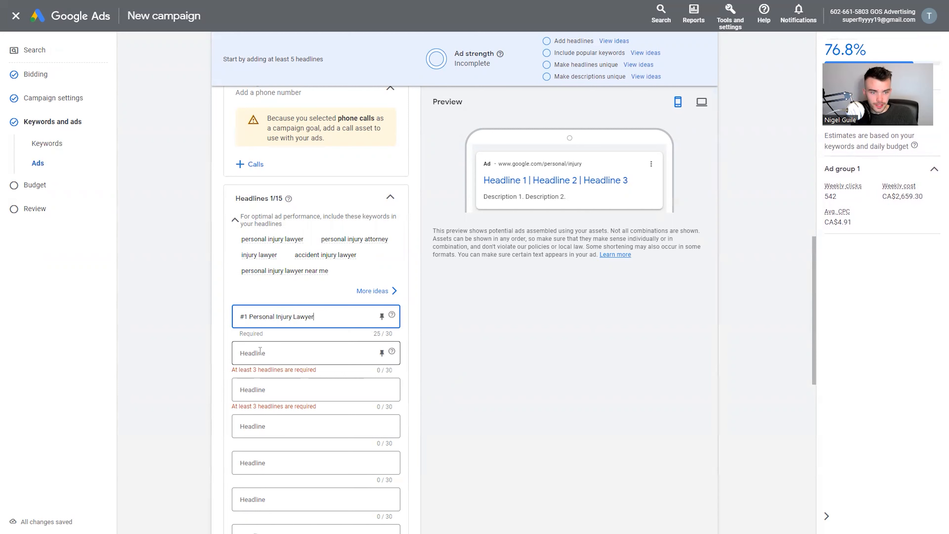
# Step: Enter "Award Winning Lawyer" as the ad's second headline
pyautogui.click(260, 351)
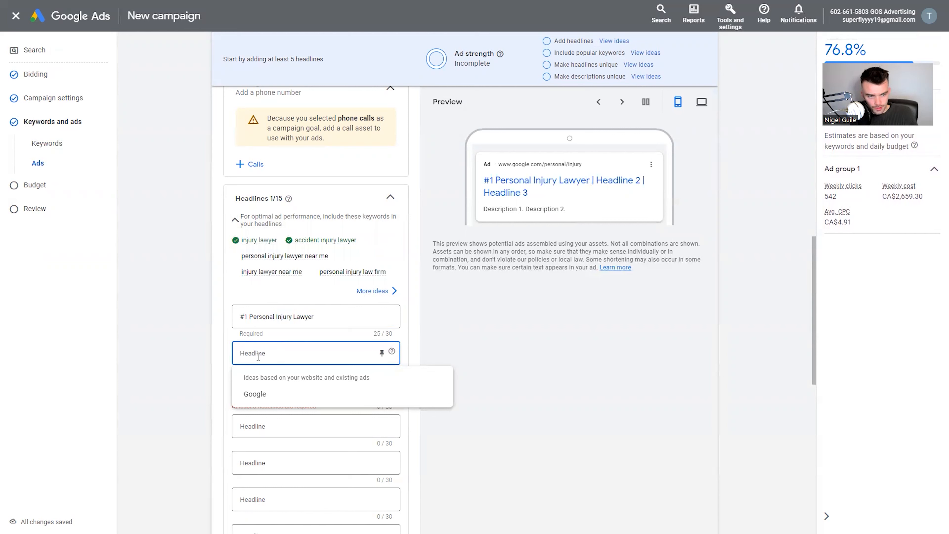
pyautogui.write('Aw')
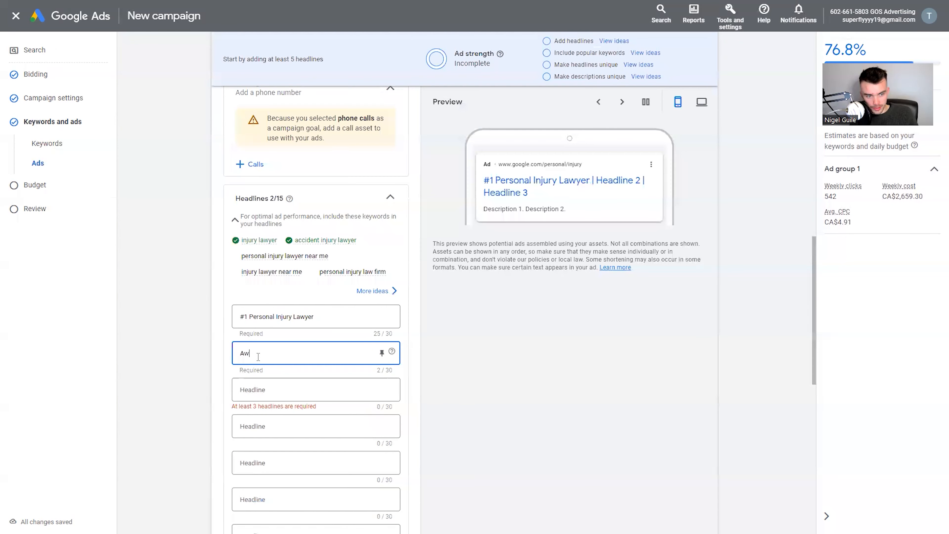
pyautogui.write('ard-Winning La')
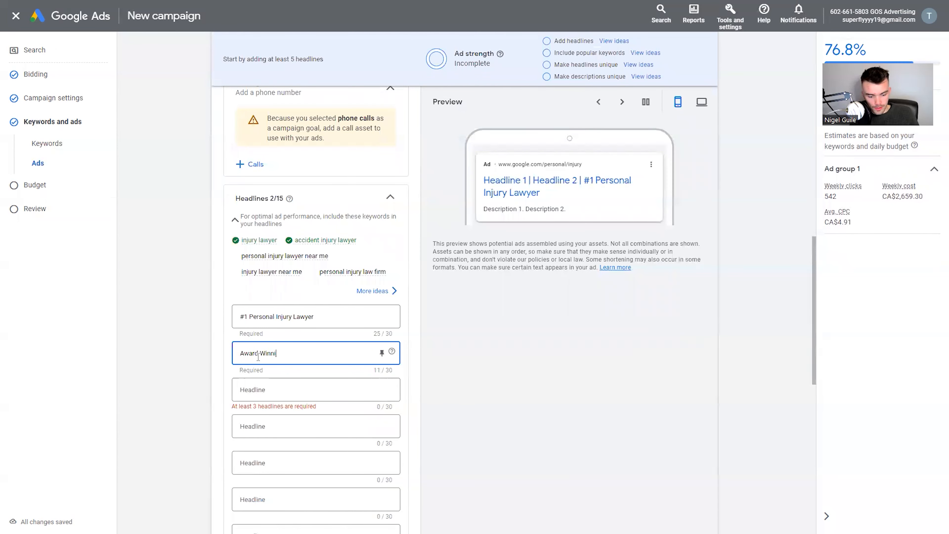
pyautogui.write('wyer')
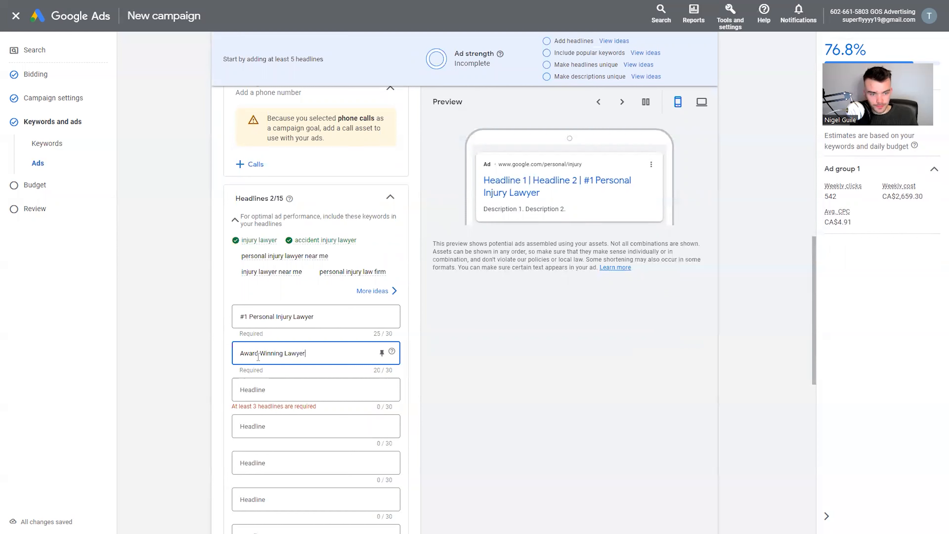
# Step: Enter "Millions In Restitution" as the ad's third headline
pyautogui.click(285, 389)
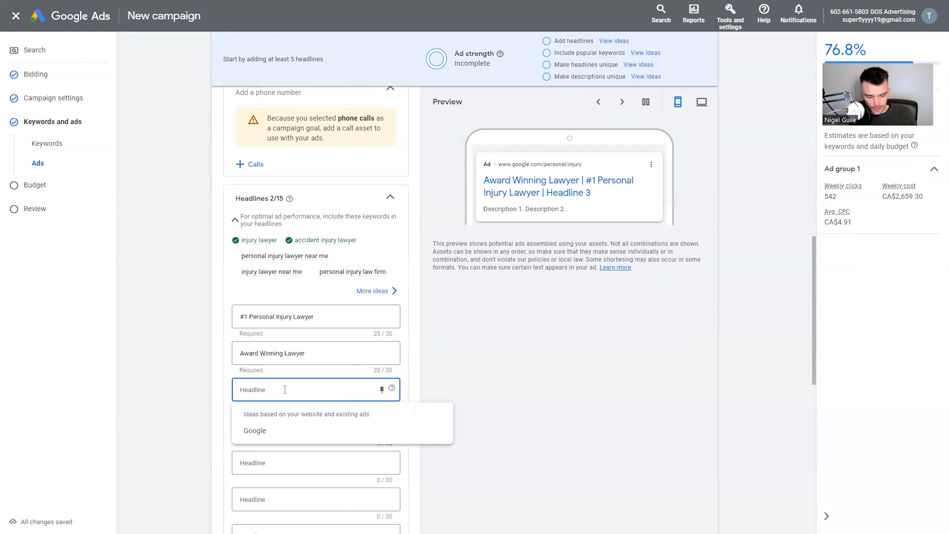
pyautogui.write('Millions ')
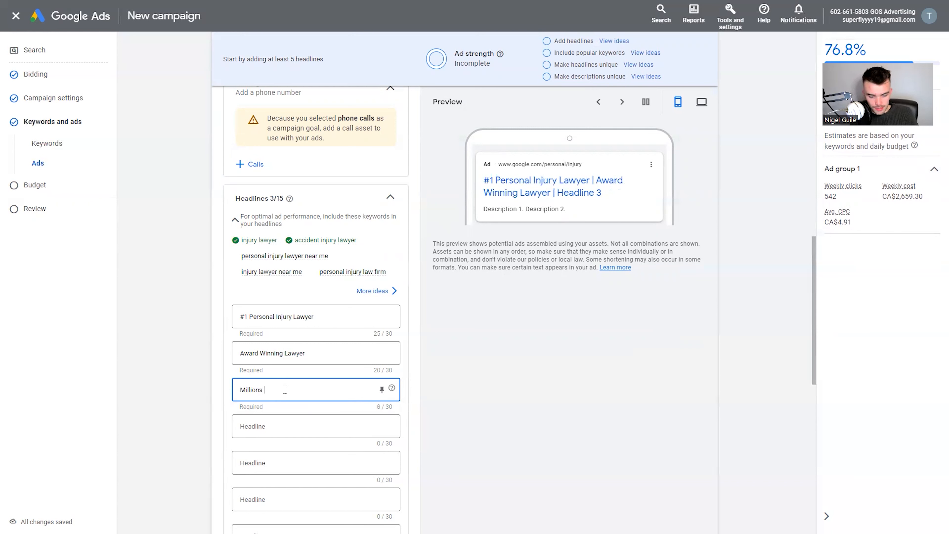
pyautogui.write('In')
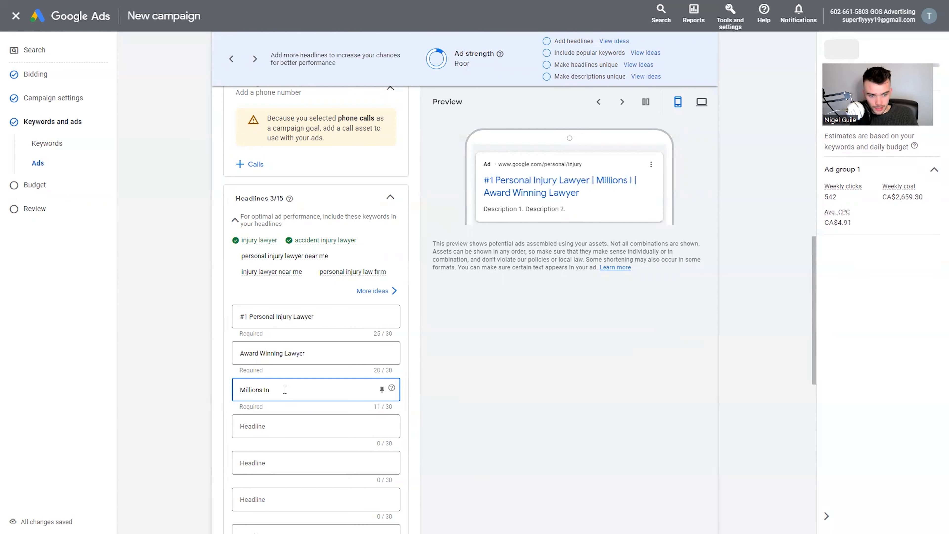
pyautogui.write(' Restitution')
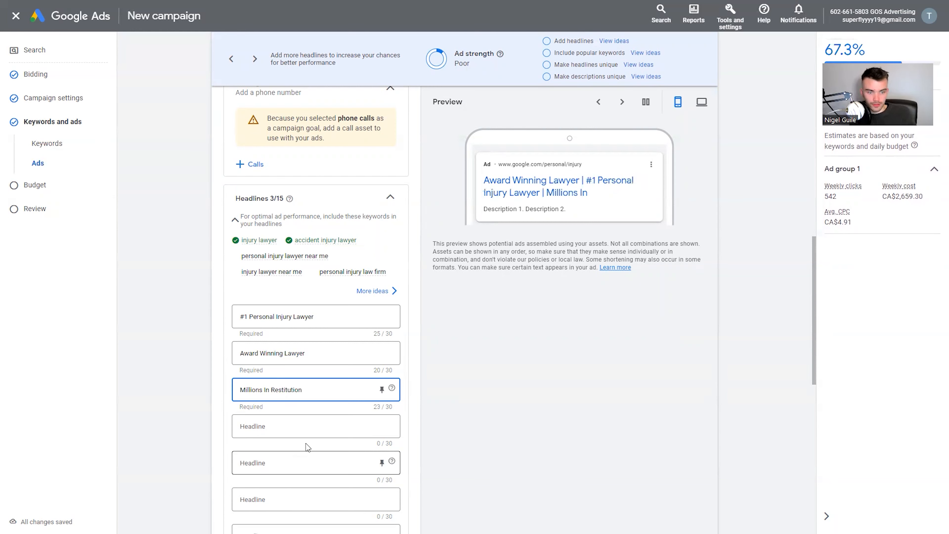
pyautogui.click(313, 426)
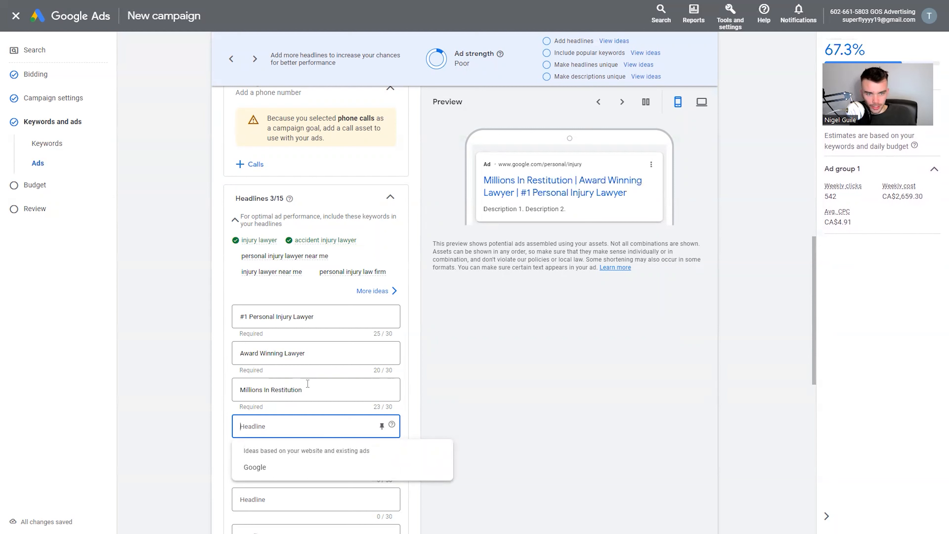
pyautogui.click(363, 269)
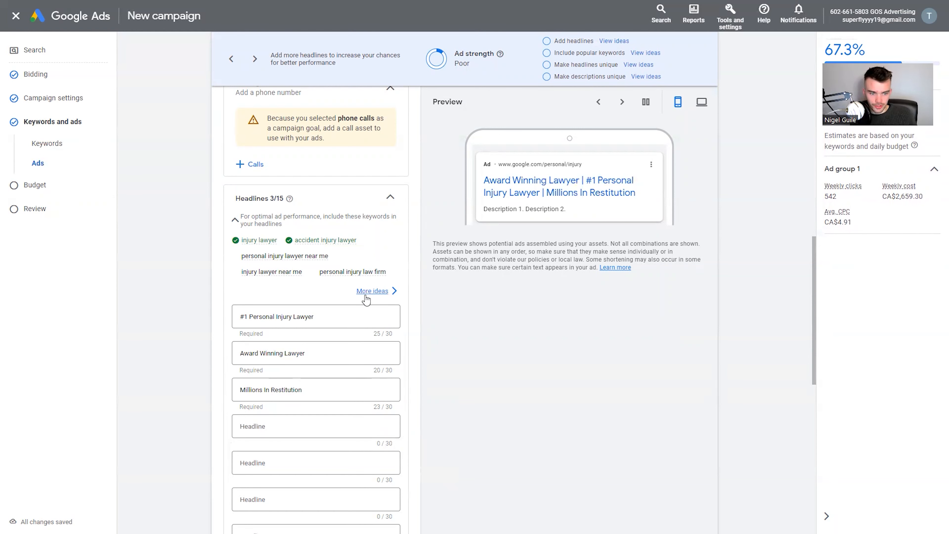
# Step: Enter "Personal Injury Firm" as the ad's fourth headline
pyautogui.click(277, 425)
pyautogui.write('Personal Inju')
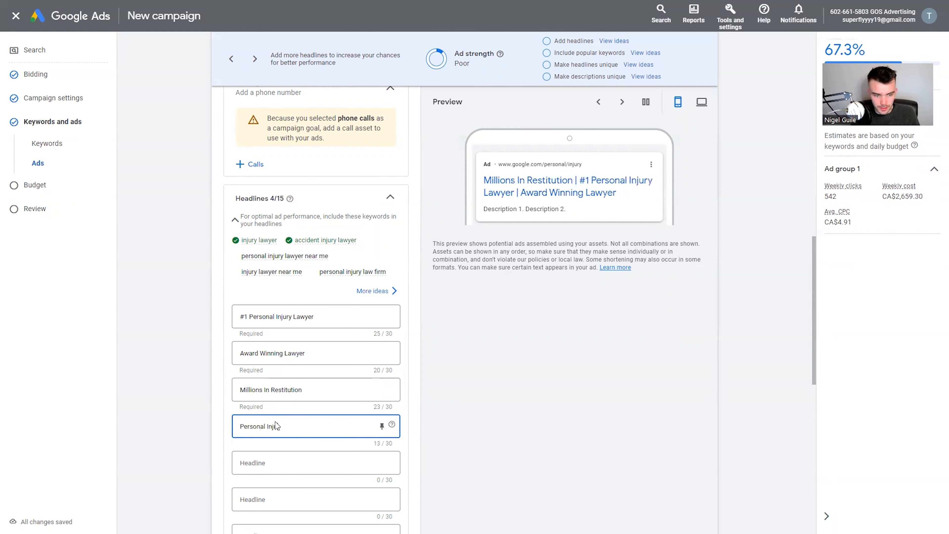
pyautogui.write('rm')
# Step: Enter "Call Us Now" as the ad's fifth headline
pyautogui.click(304, 461)
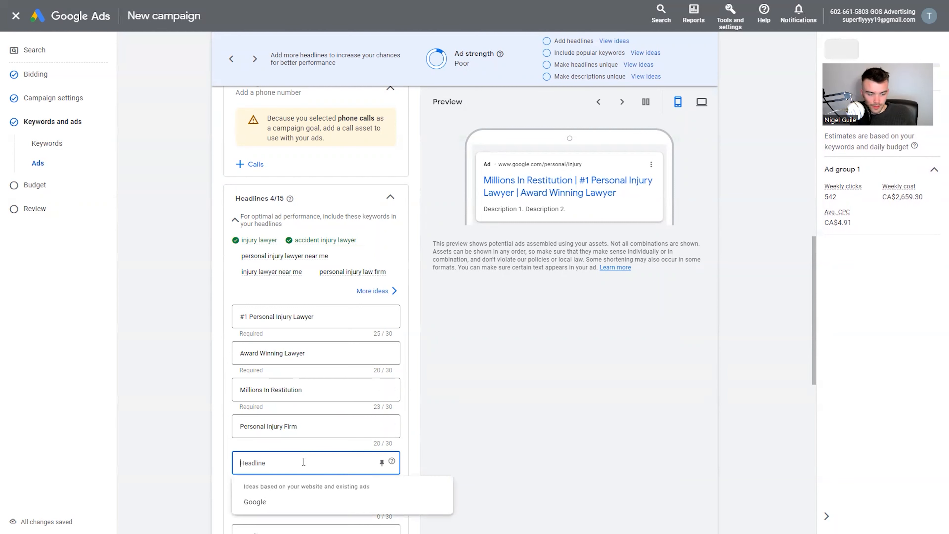
pyautogui.write('Ca')
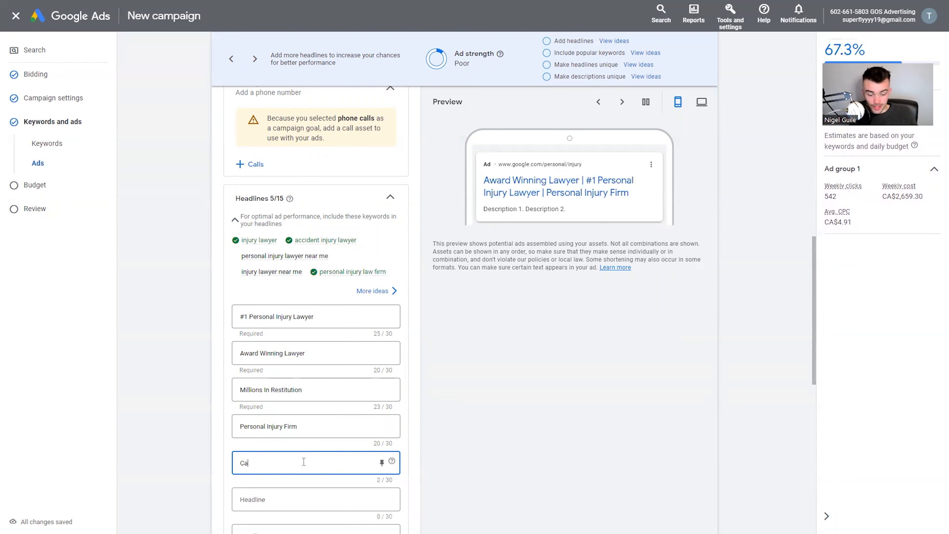
pyautogui.write('LL')
pyautogui.press('BackSpace')
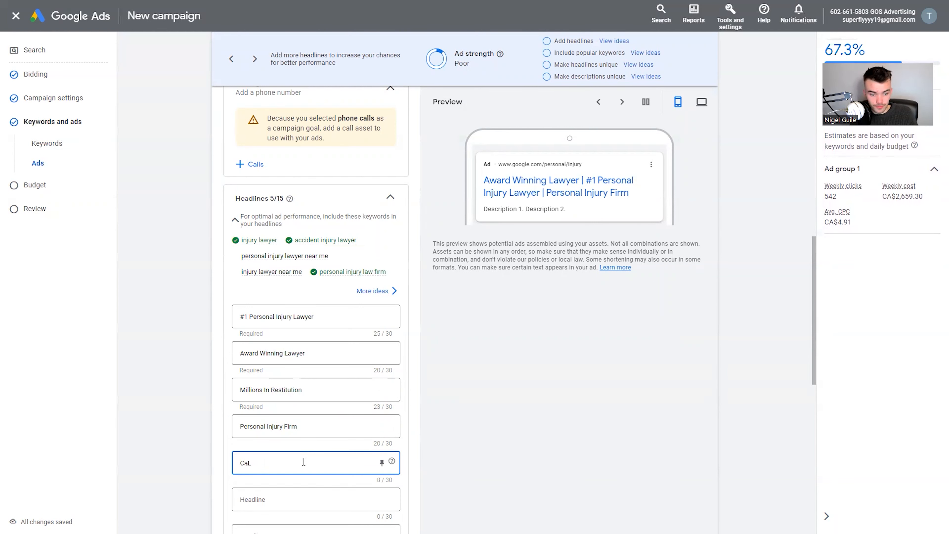
pyautogui.write('l Us Now')
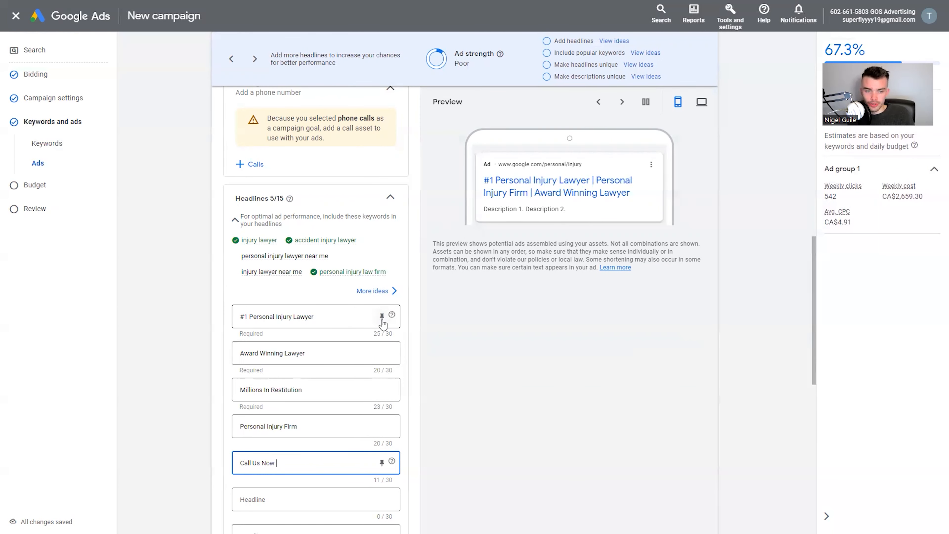
# Step: Pin the headlines "#1 Personal Injury Lawyer" and "Award Winning Lawyer" so both show only in position 1
pyautogui.click(382, 318)
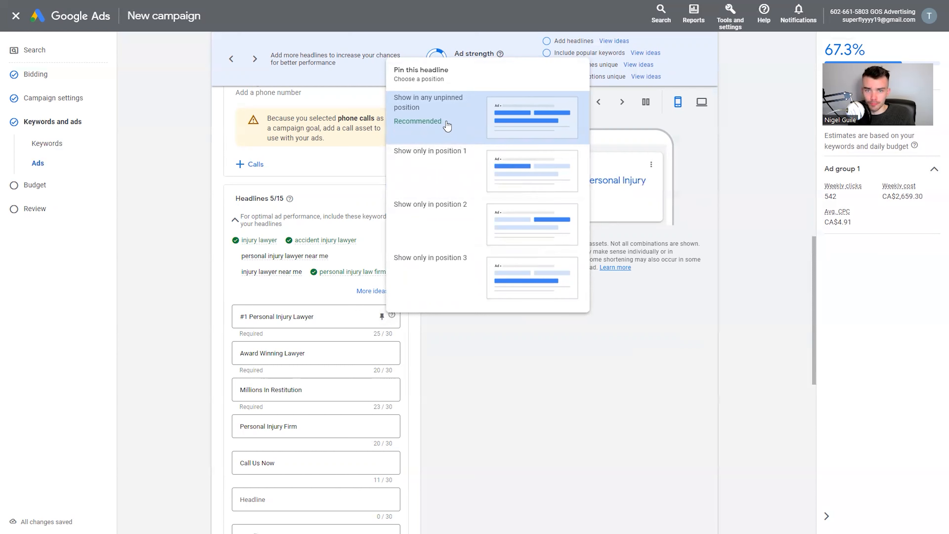
pyautogui.click(473, 367)
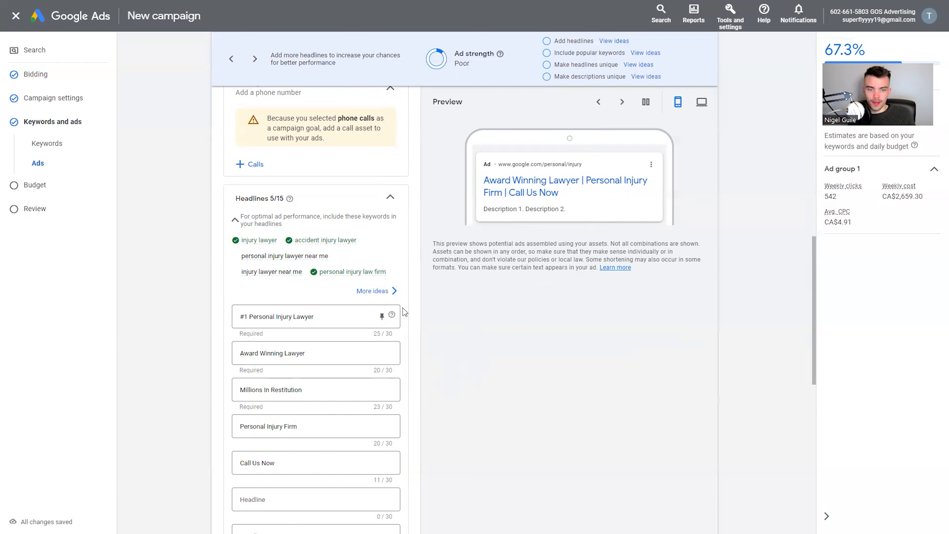
pyautogui.click(382, 317)
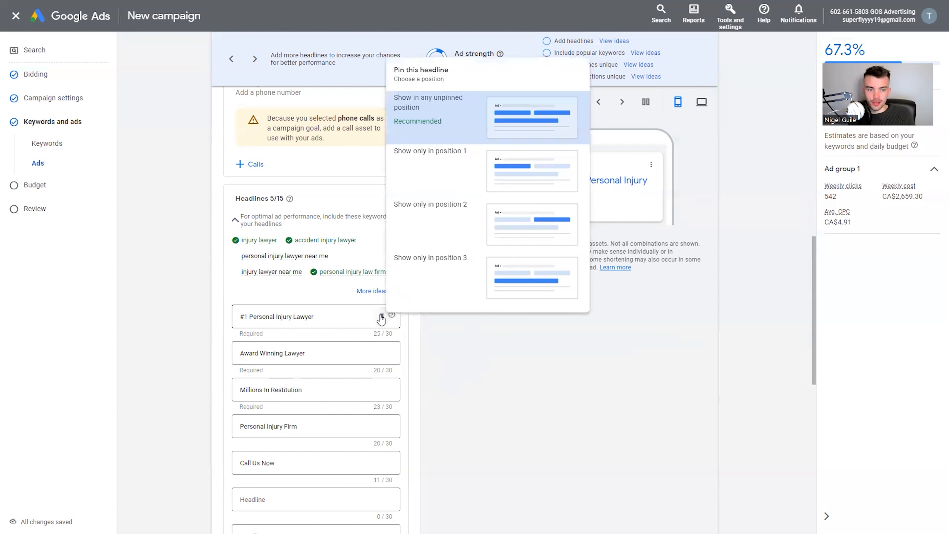
pyautogui.click(453, 176)
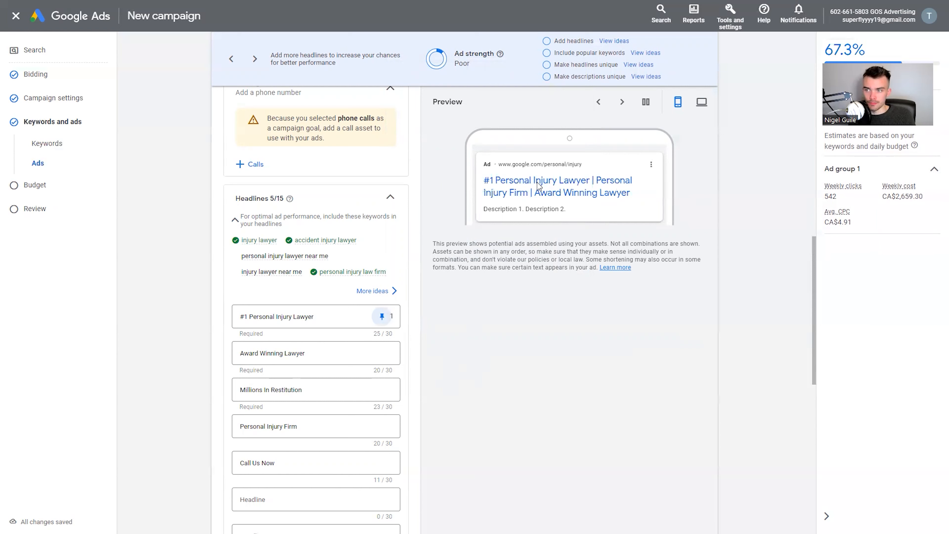
pyautogui.moveTo(381, 359)
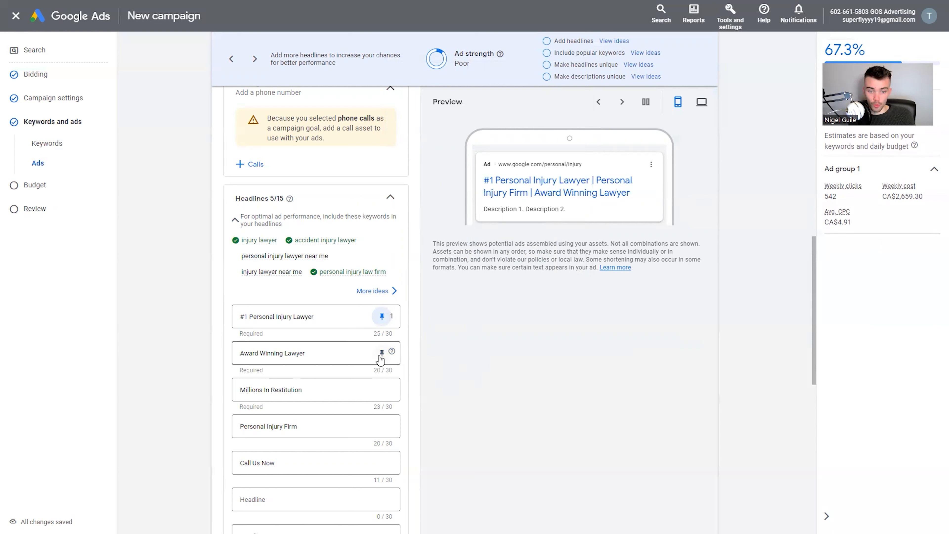
pyautogui.click(380, 357)
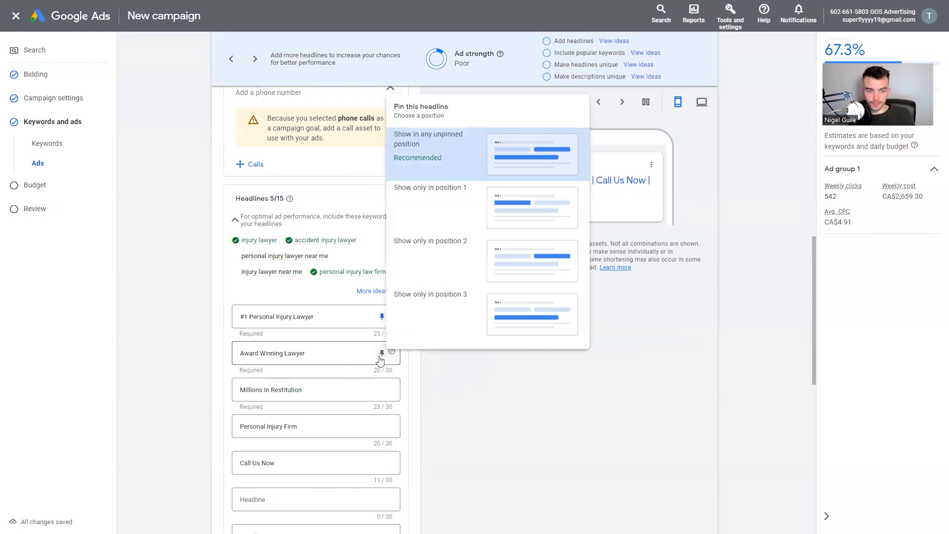
pyautogui.click(444, 206)
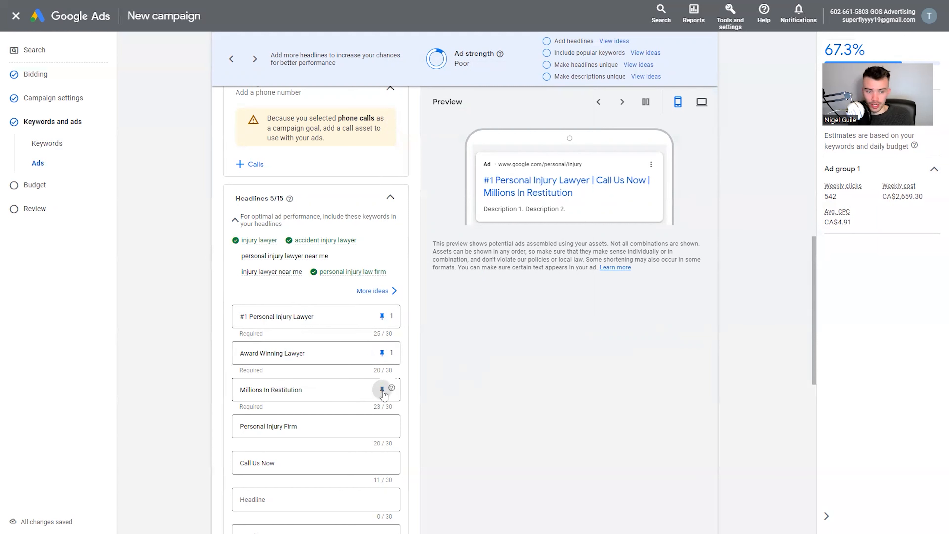
# Step: Pin the headline "Millions In Restitution" to position 2 and the headline "Call Us Now" to position 3
pyautogui.click(382, 390)
pyautogui.click(466, 284)
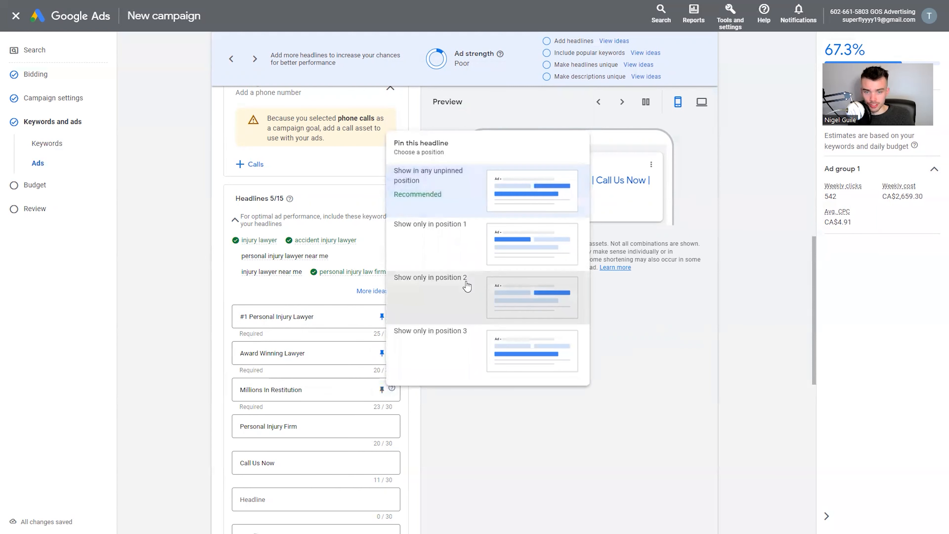
pyautogui.scroll(-1, 337, 353)
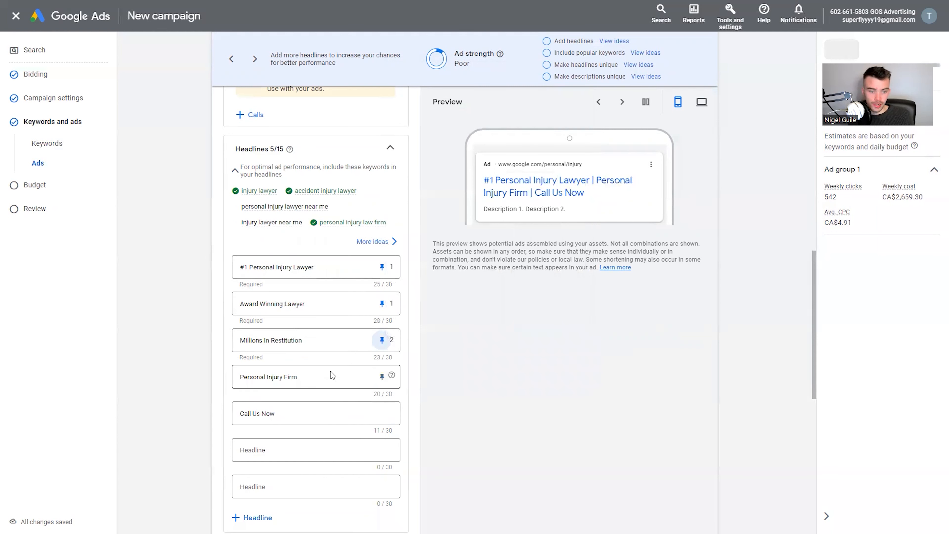
pyautogui.click(380, 413)
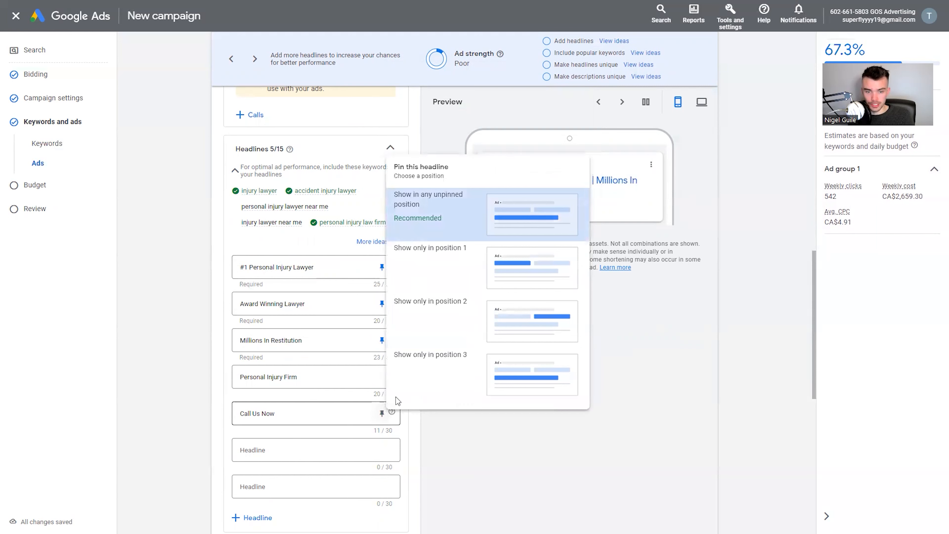
pyautogui.click(411, 382)
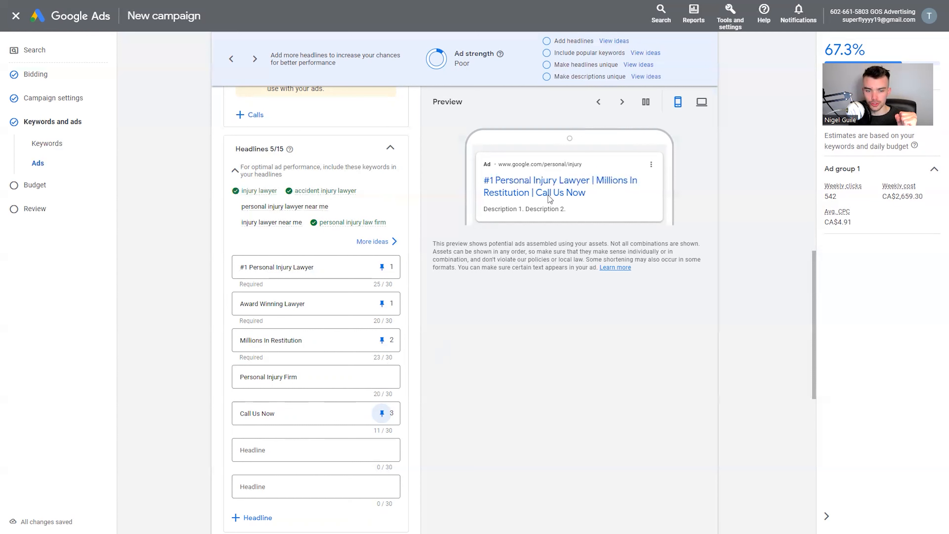
# Step: Enter "Call Now To Get Help" as the ad's sixth headline
pyautogui.click(260, 452)
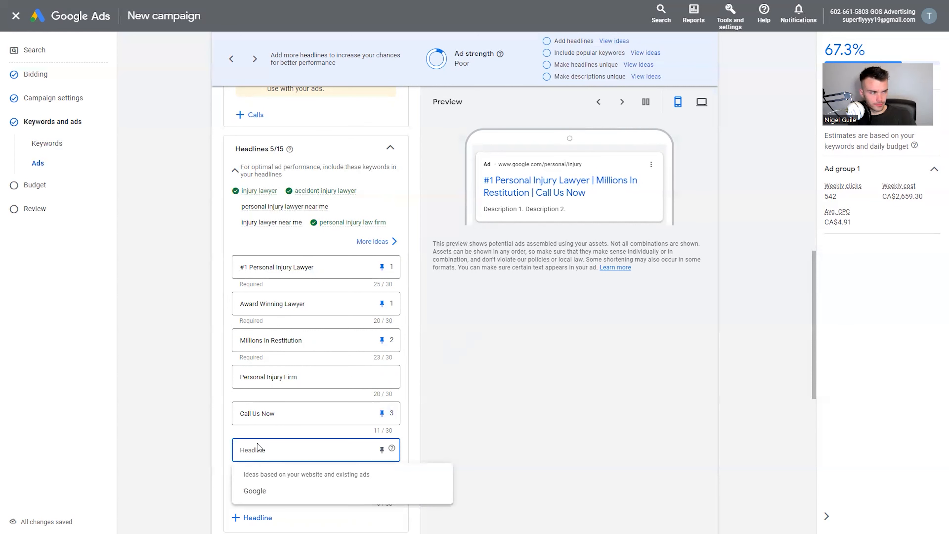
pyautogui.write('Call')
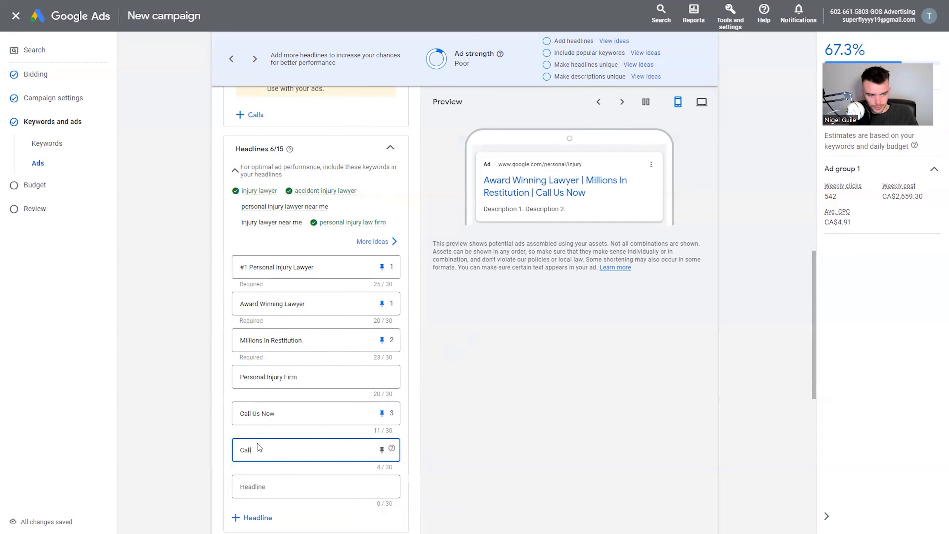
pyautogui.write(' Now To ')
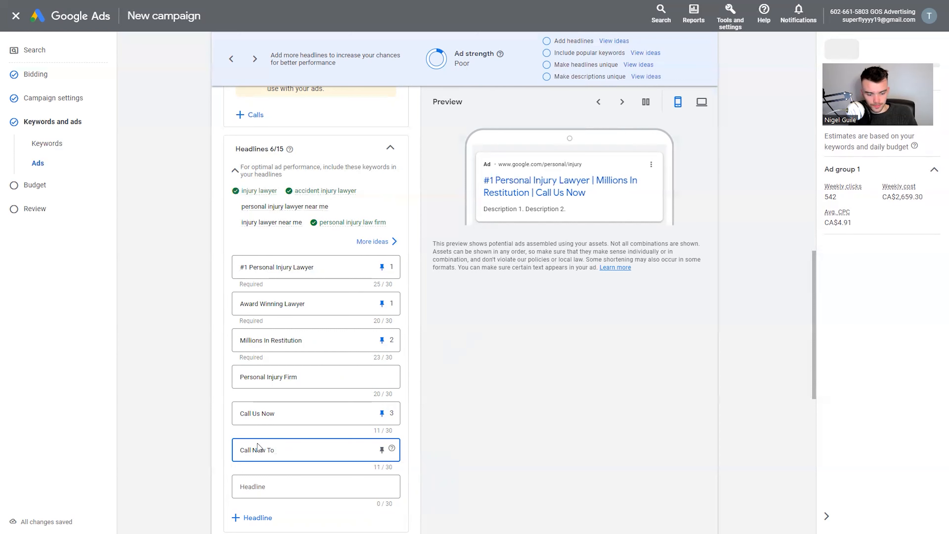
pyautogui.write('Get')
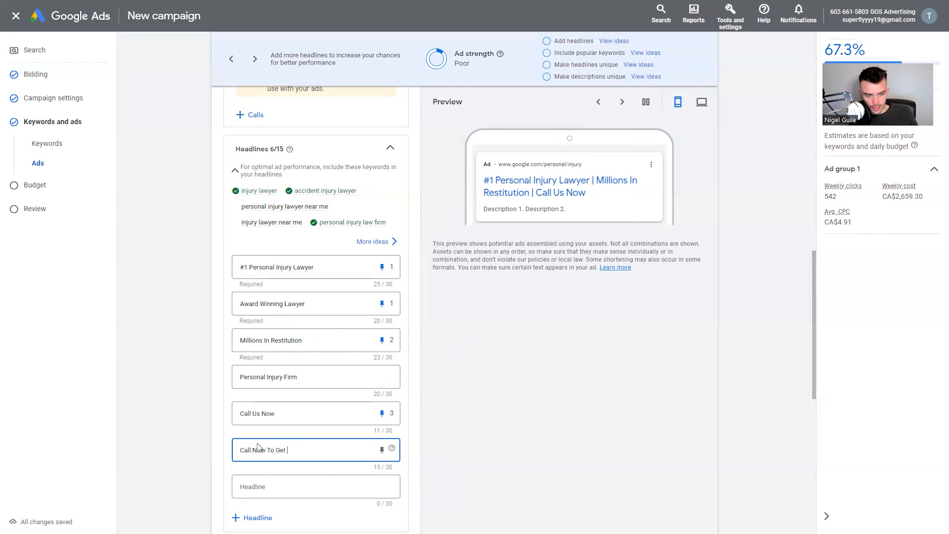
pyautogui.write(' Help')
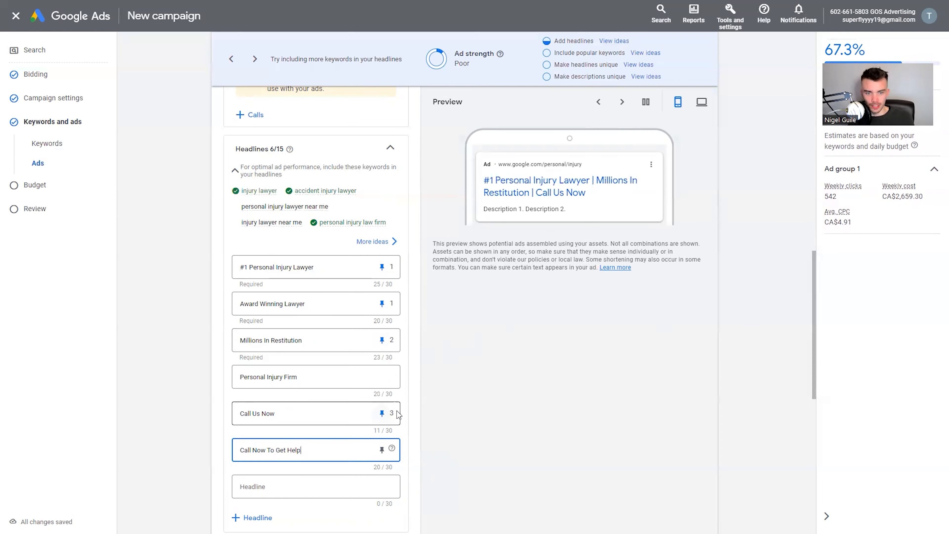
# Step: Enter "The best personal injury lawyer in Toronto. Award winning." as the ad's first description
pyautogui.scroll(-5, 333, 422)
pyautogui.scroll(-4, 338, 377)
pyautogui.click(292, 236)
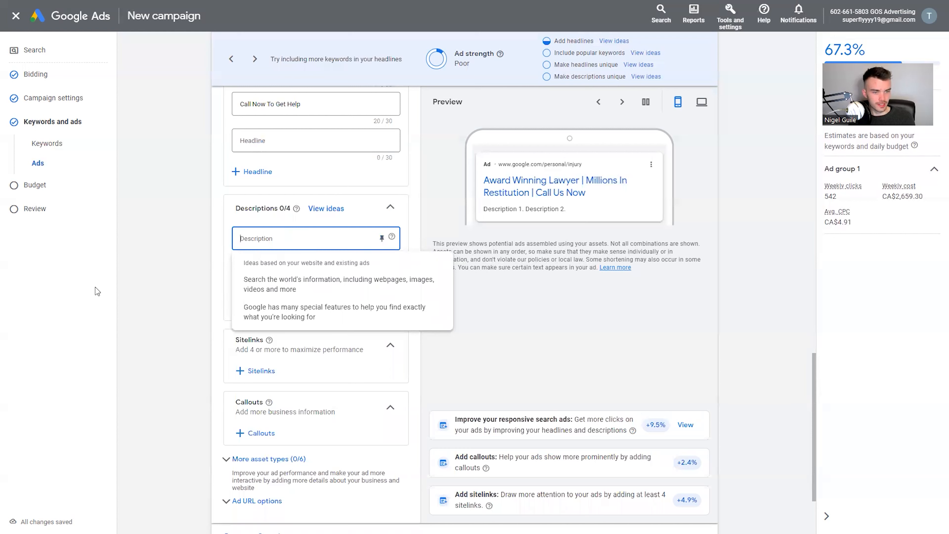
pyautogui.click(273, 239)
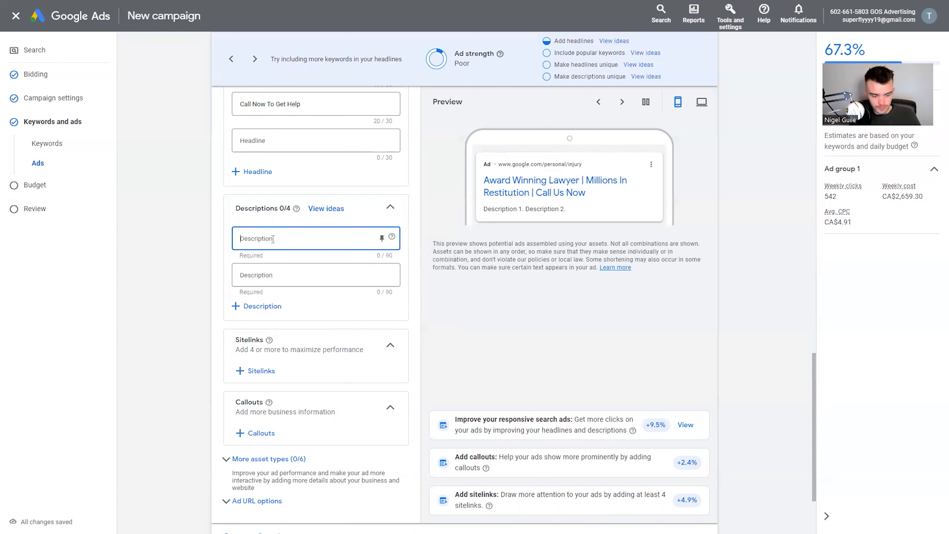
pyautogui.write('T')
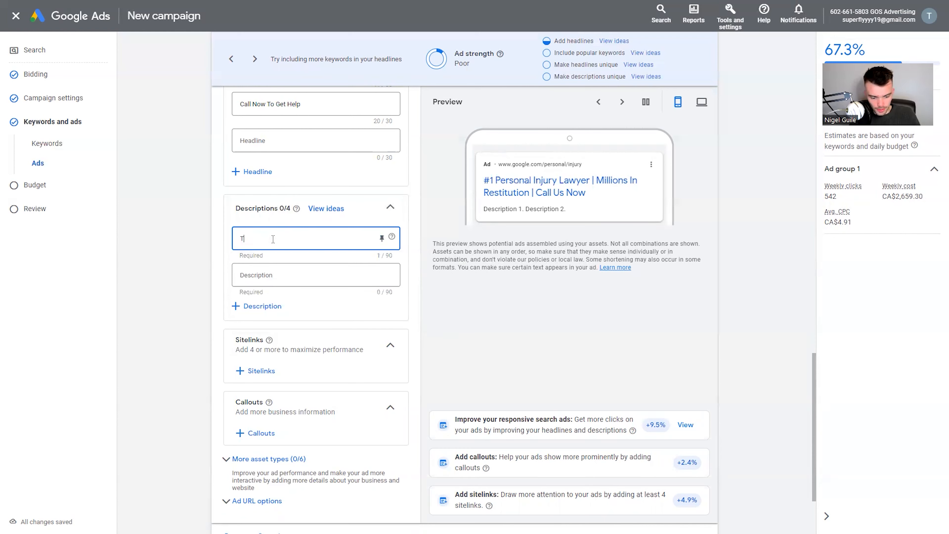
pyautogui.write('he best persona')
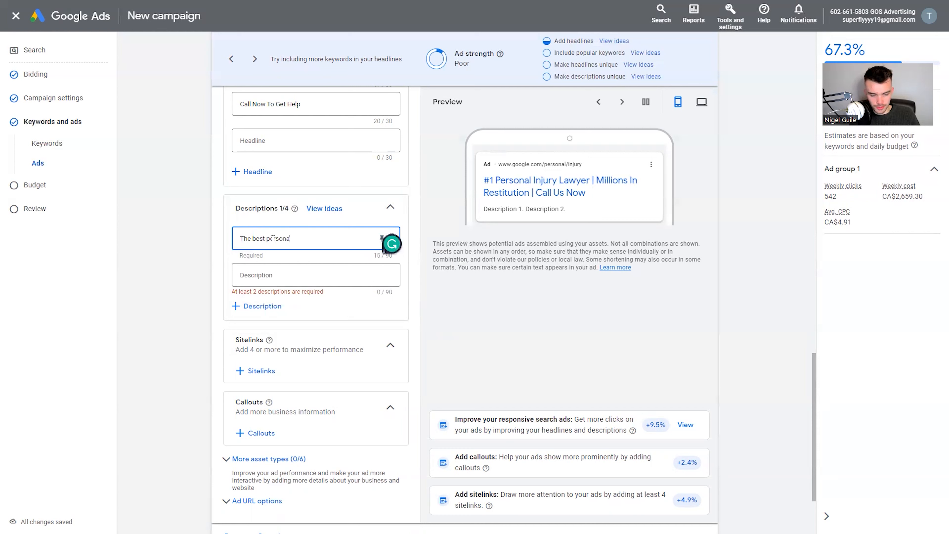
pyautogui.write('l injury lawyer in')
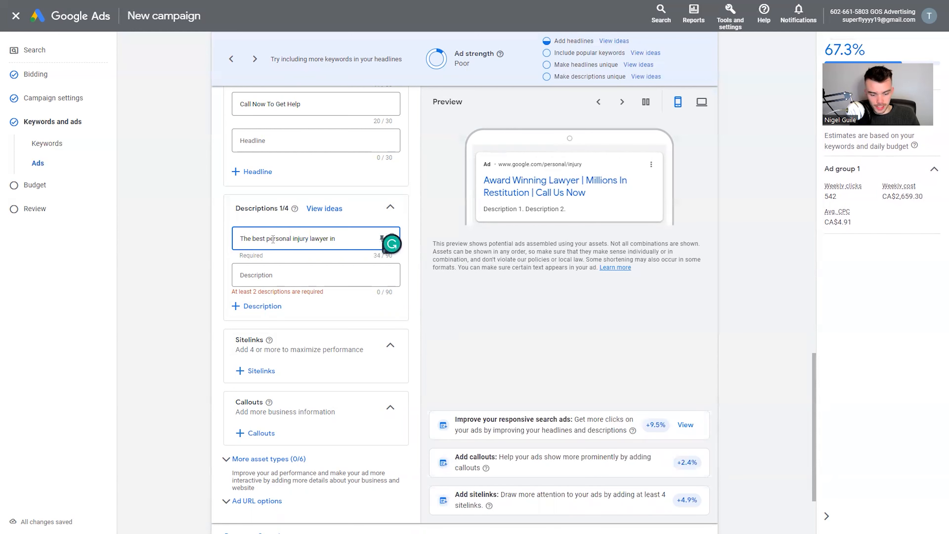
pyautogui.write(' Toron')
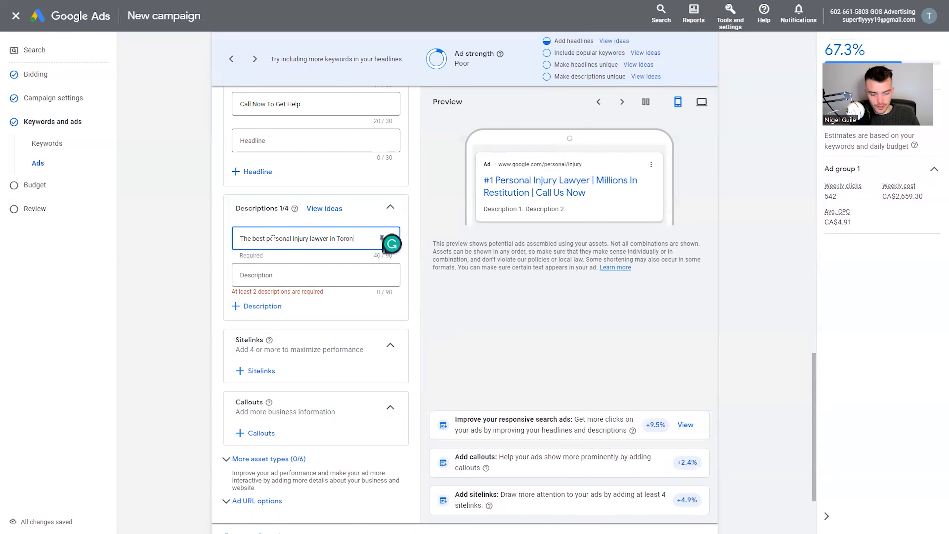
pyautogui.write('to.')
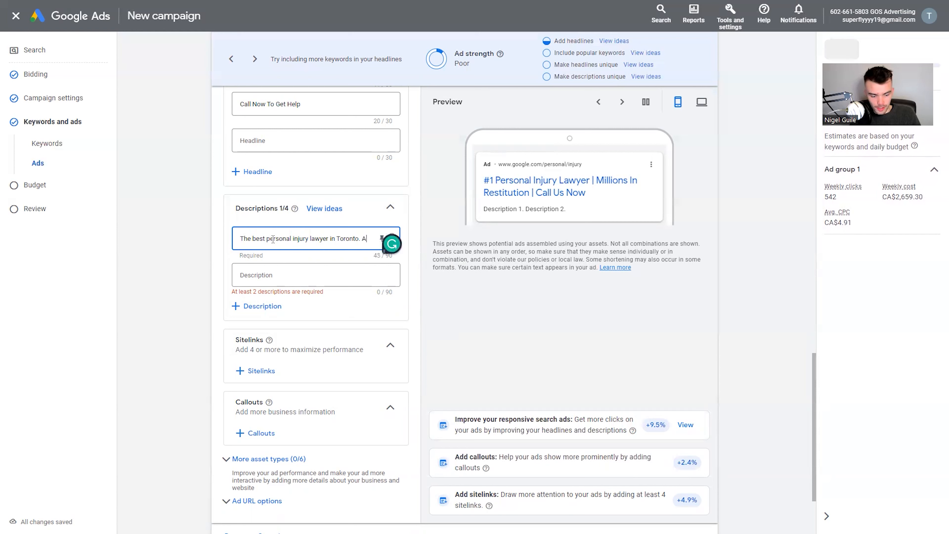
pyautogui.write(' Award winning.')
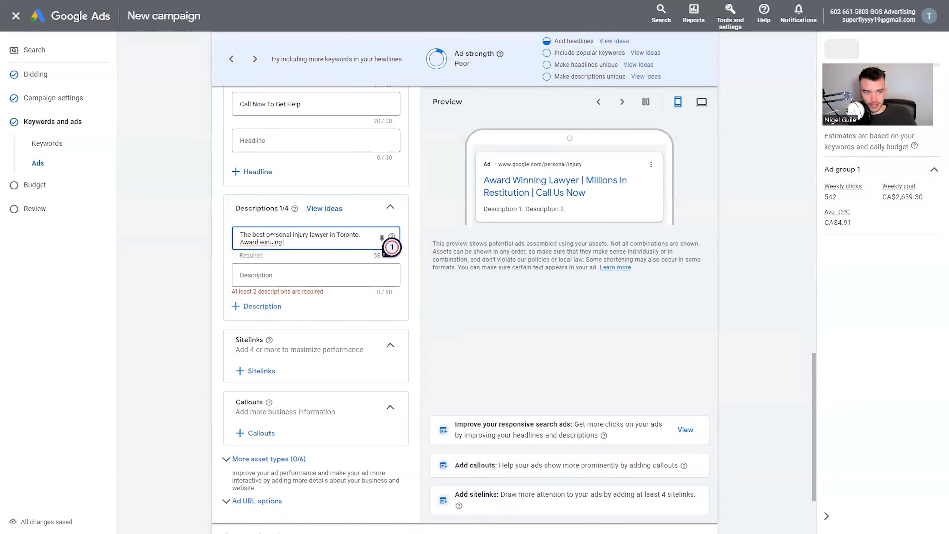
# Step: Start a campaign-level sitelink with the text "Rates" and "How much does it cost" as its first description line
pyautogui.scroll(-2, 285, 313)
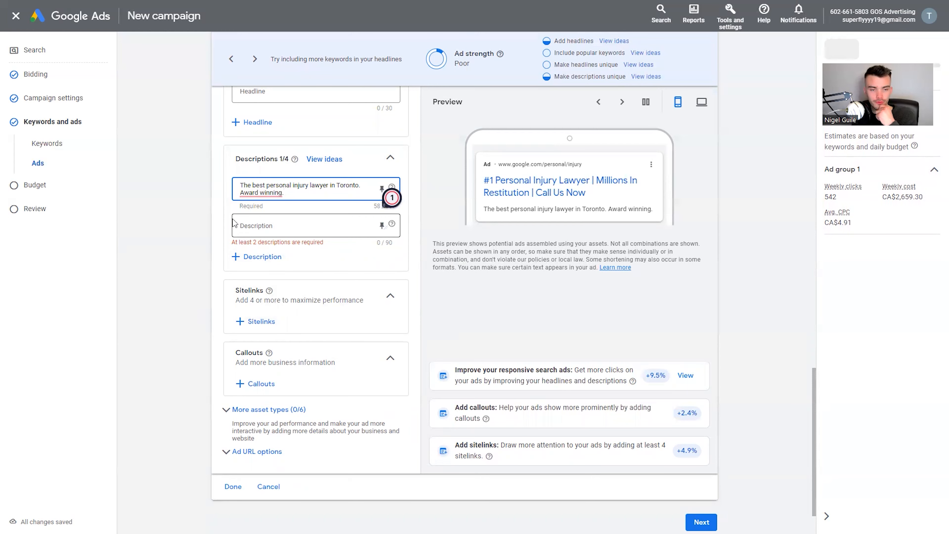
pyautogui.click(270, 321)
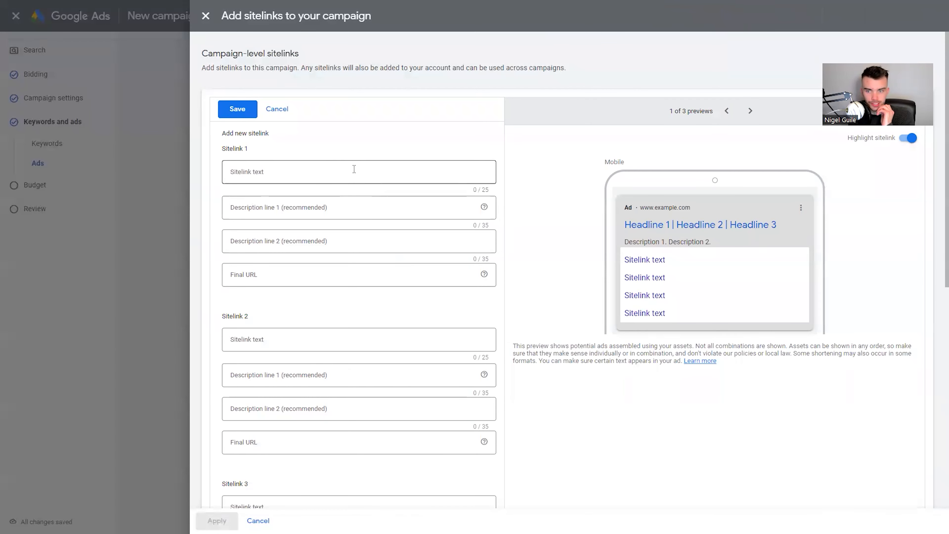
pyautogui.click(354, 169)
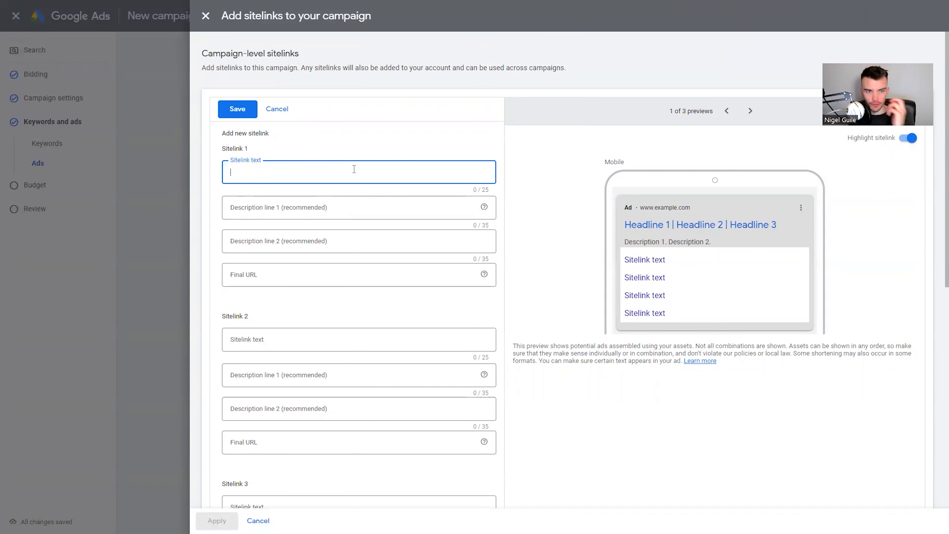
pyautogui.write('Rates')
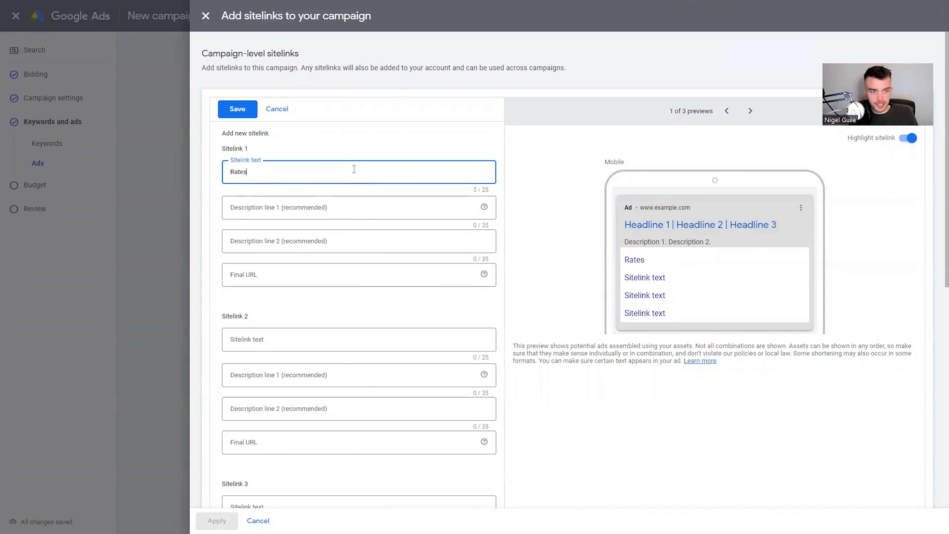
pyautogui.click(286, 205)
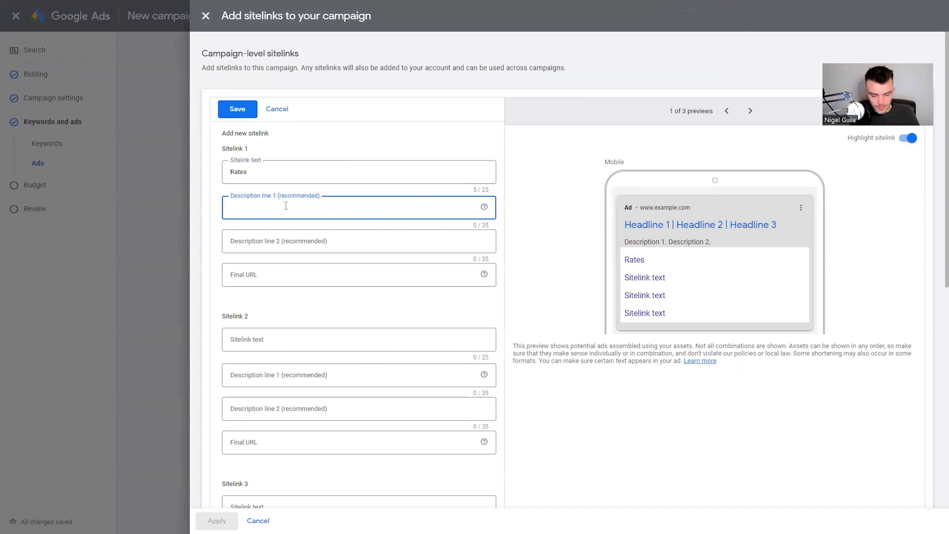
pyautogui.write('How much does it cost')
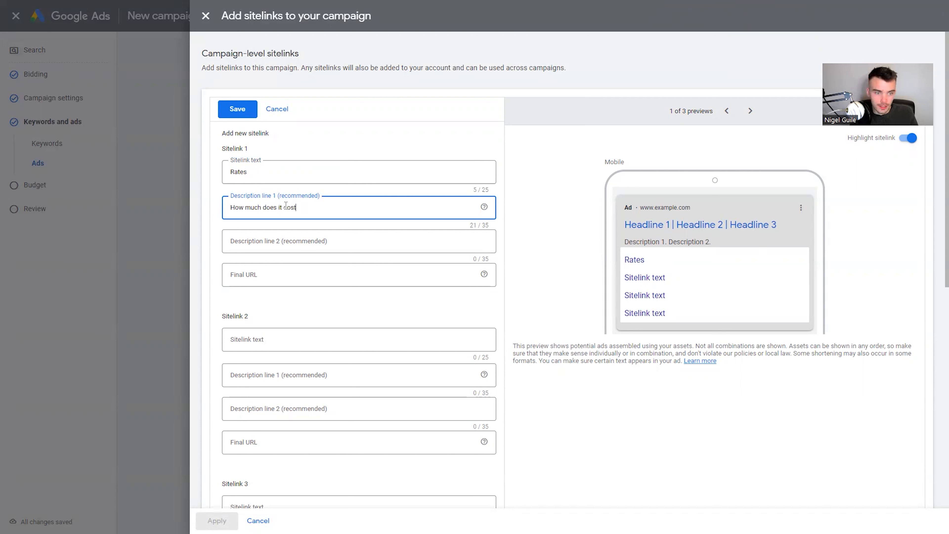
pyautogui.click(257, 276)
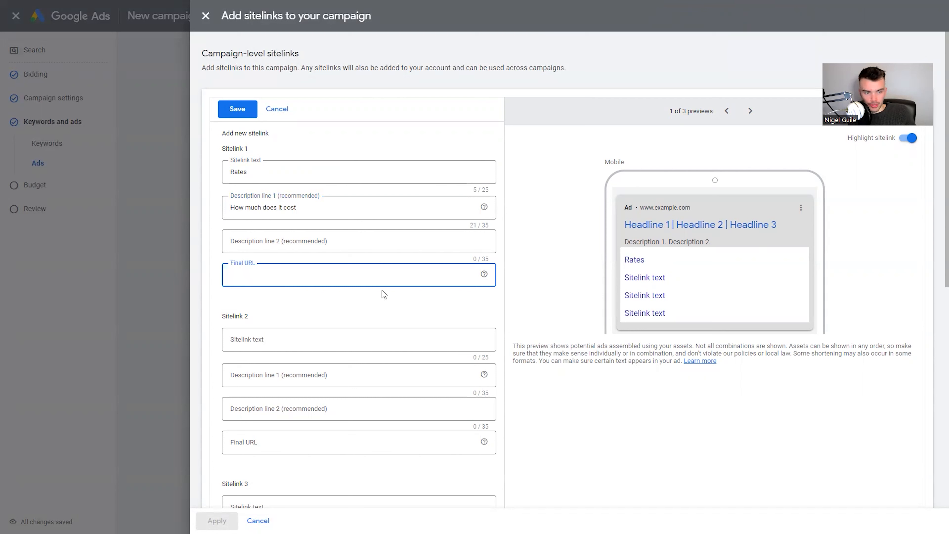
# Step: Enter "Location", "Call" and "Team" as the texts of sitelinks 2 to 4, and leave the sitelink form without saving
pyautogui.click(345, 340)
pyautogui.write('Locati')
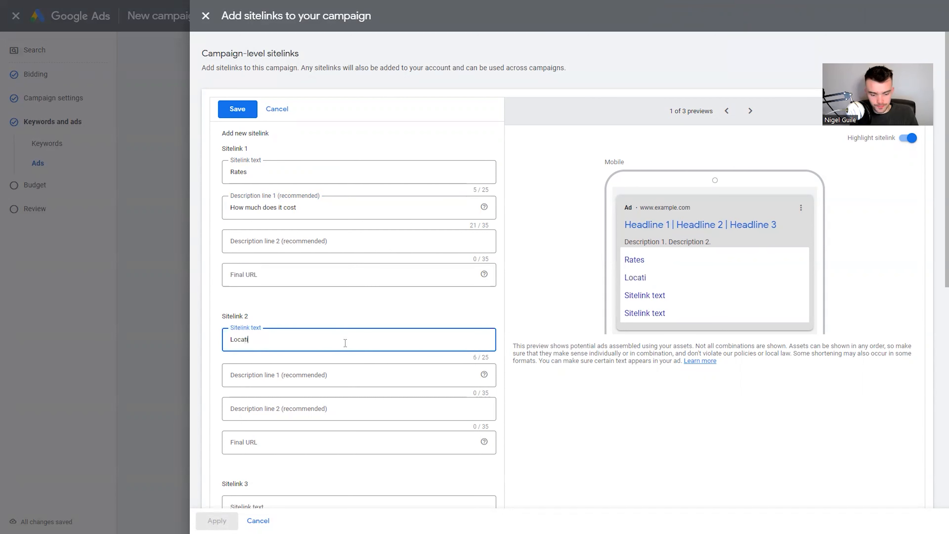
pyautogui.write('on')
pyautogui.scroll(-5, 339, 372)
pyautogui.click(266, 310)
pyautogui.write('Call')
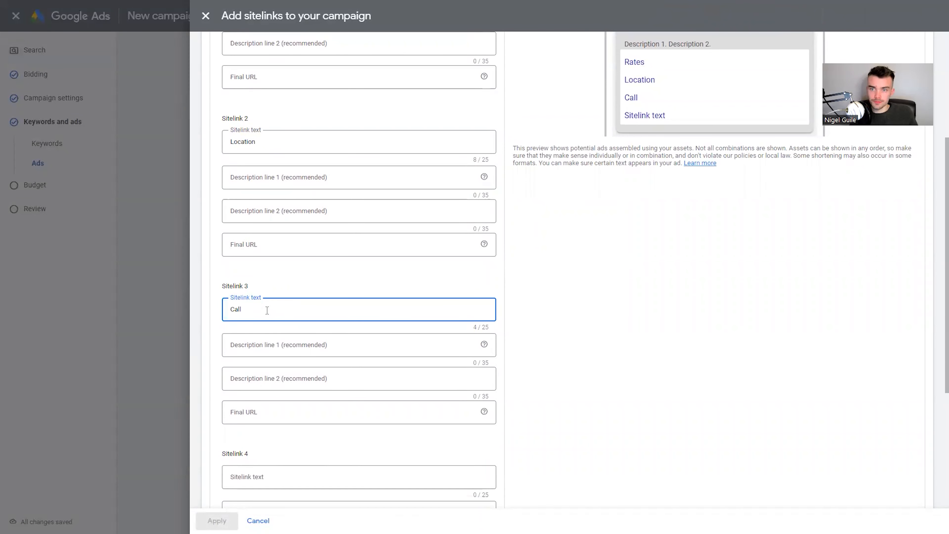
pyautogui.scroll(-3, 267, 310)
pyautogui.click(263, 375)
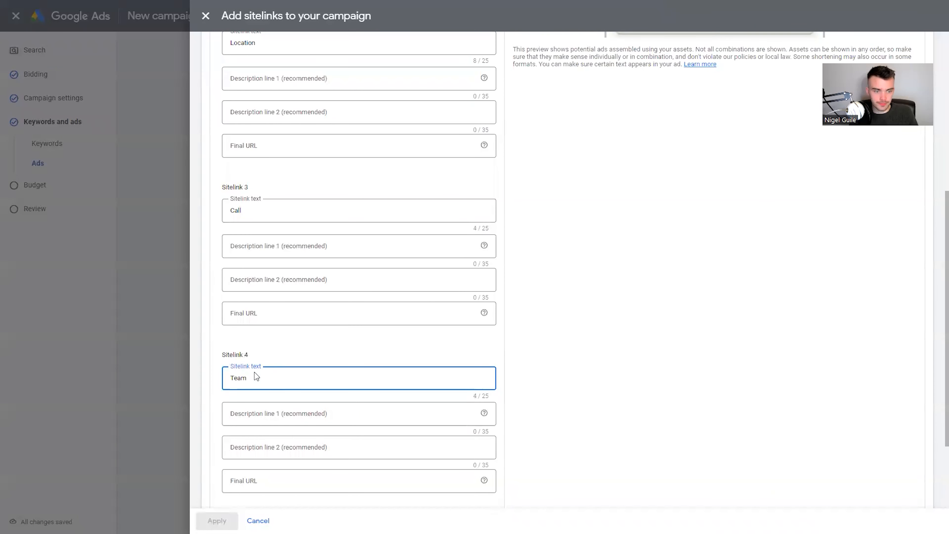
pyautogui.scroll(-3, 350, 447)
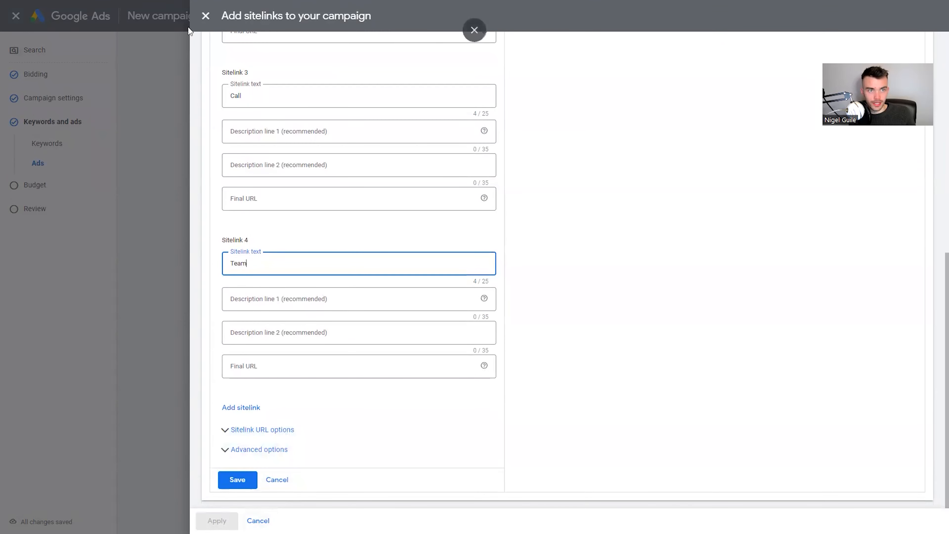
pyautogui.click(205, 16)
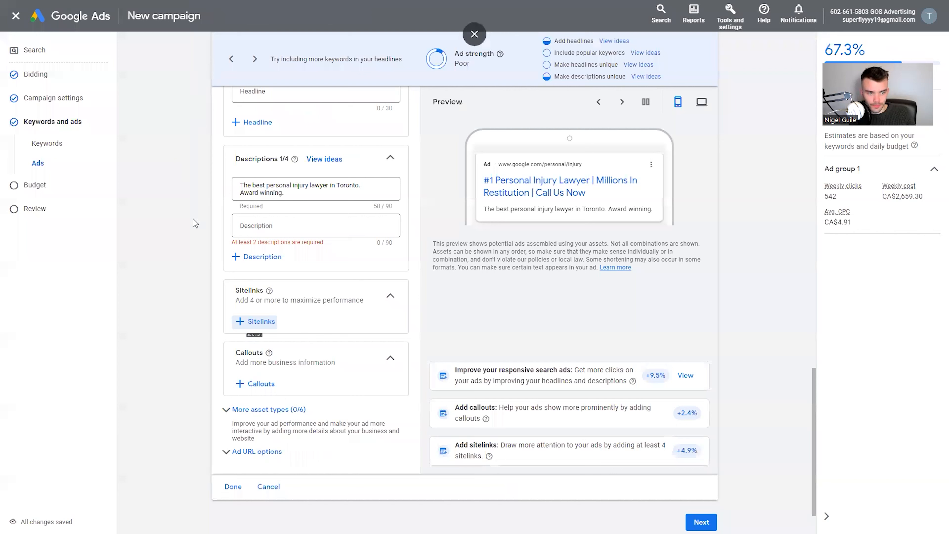
# Step: Enter "Lawyer" as the ad's second description
pyautogui.click(269, 226)
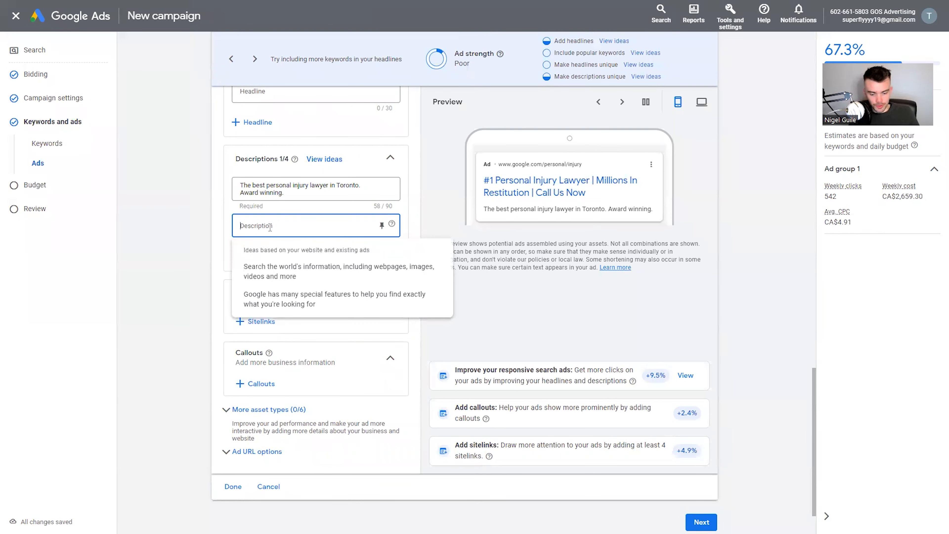
pyautogui.write('Lawyer')
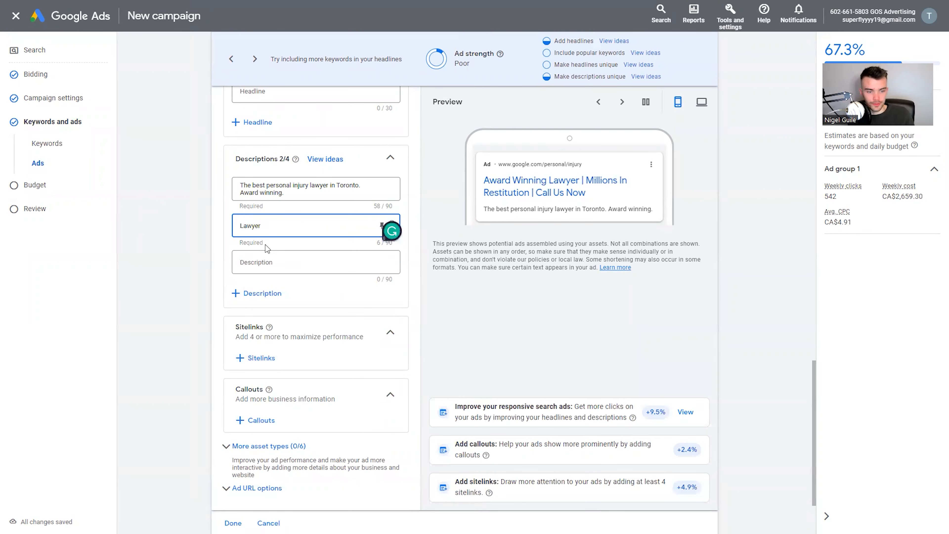
pyautogui.scroll(-3, 268, 243)
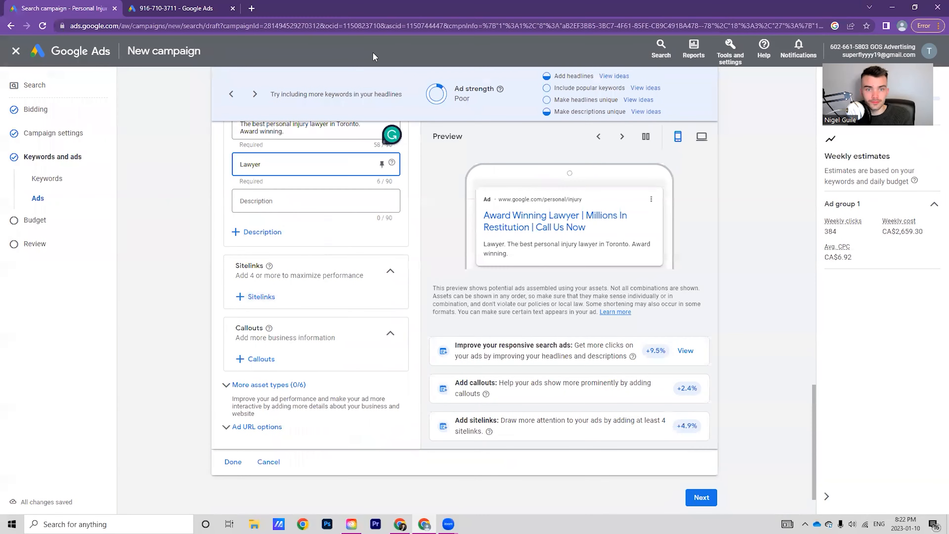
# Step: Search Google for "personal injury lawyers" in a new browser tab and examine the competing ads' descriptions and sitelinks
pyautogui.click(251, 9)
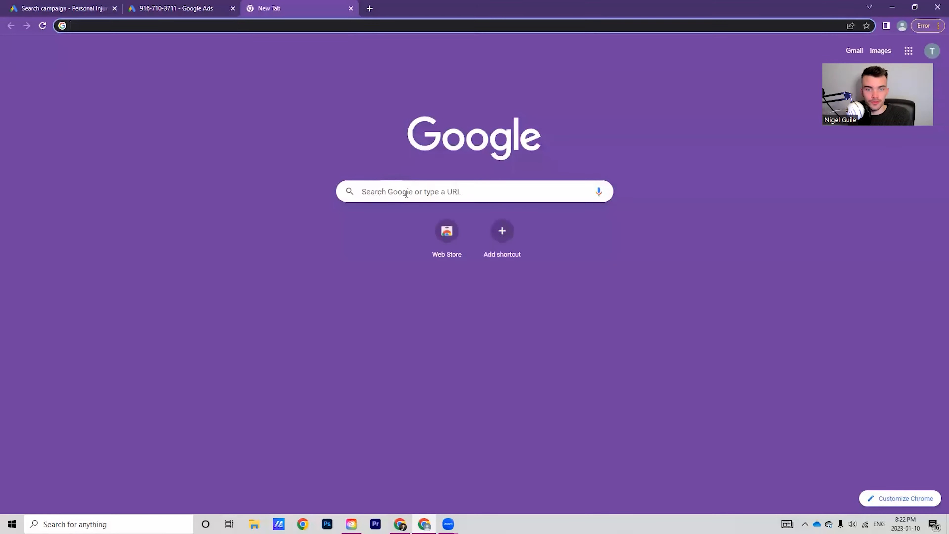
pyautogui.click(407, 191)
pyautogui.write('persona')
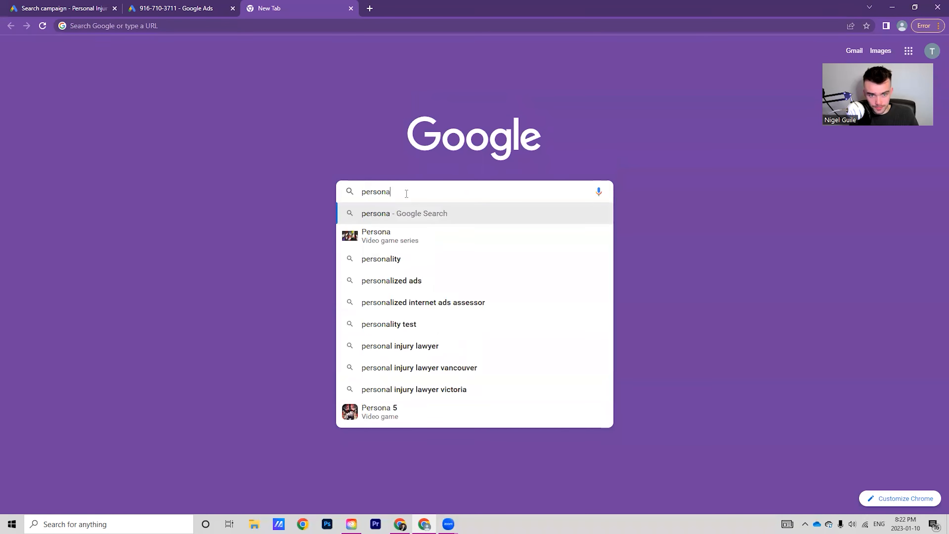
pyautogui.write('l injury lawyers')
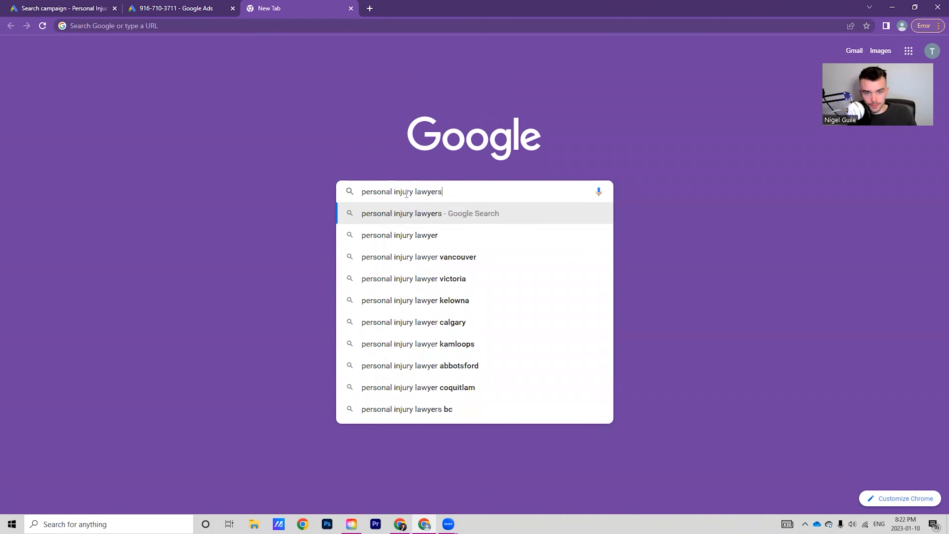
pyautogui.press('Return')
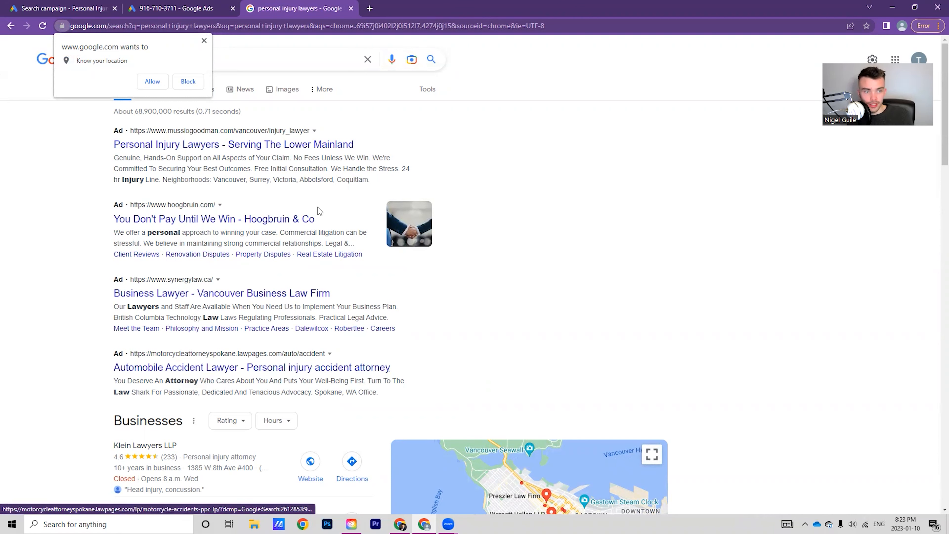
pyautogui.moveTo(115, 159); pyautogui.dragTo(285, 181)
pyautogui.click(370, 191)
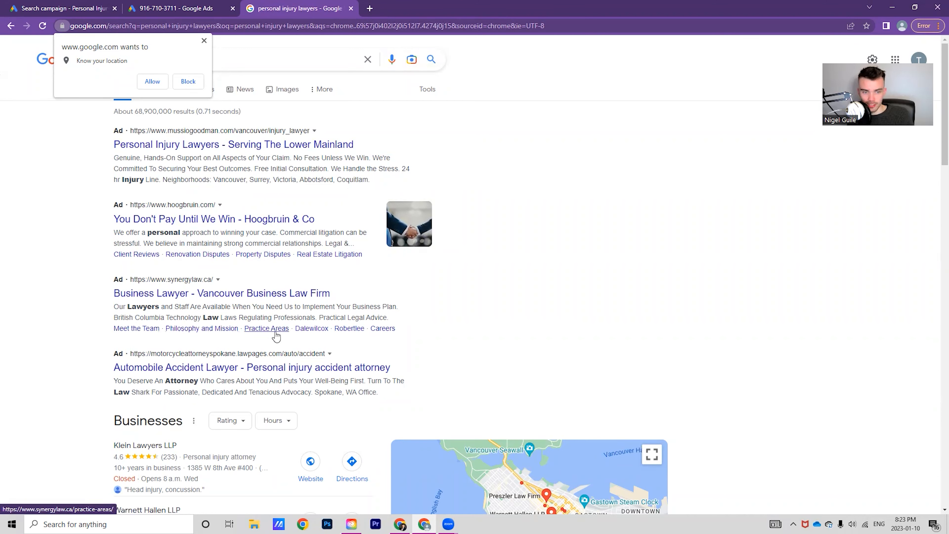
pyautogui.scroll(-2, 402, 282)
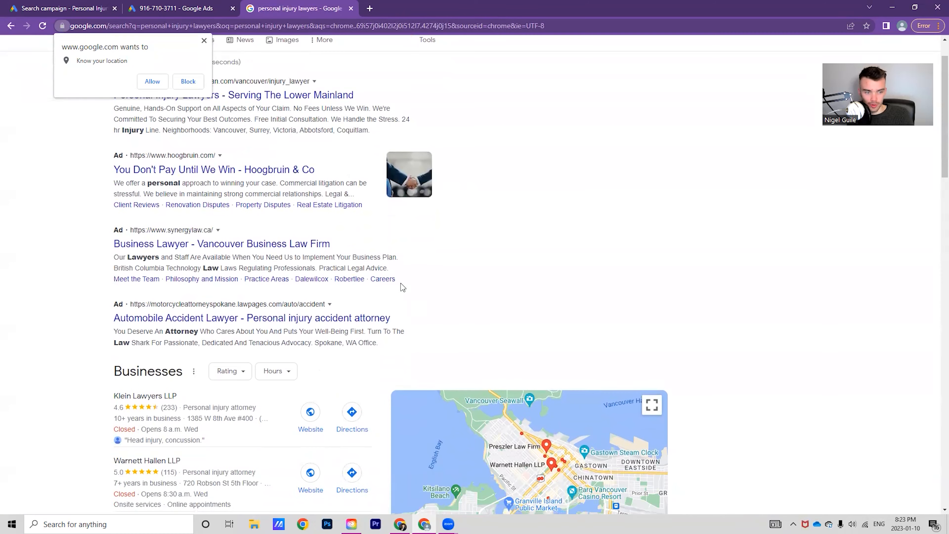
pyautogui.scroll(-3, 323, 307)
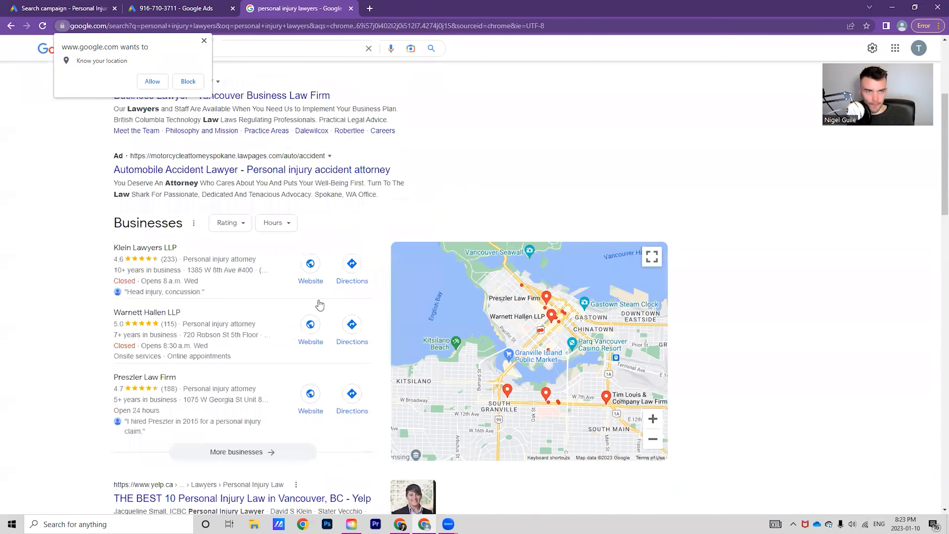
pyautogui.scroll(5, 320, 304)
# Step: Return to the campaign draft in Google Ads, check the ad's headlines and descriptions, and continue to the Budget page
pyautogui.click(168, 7)
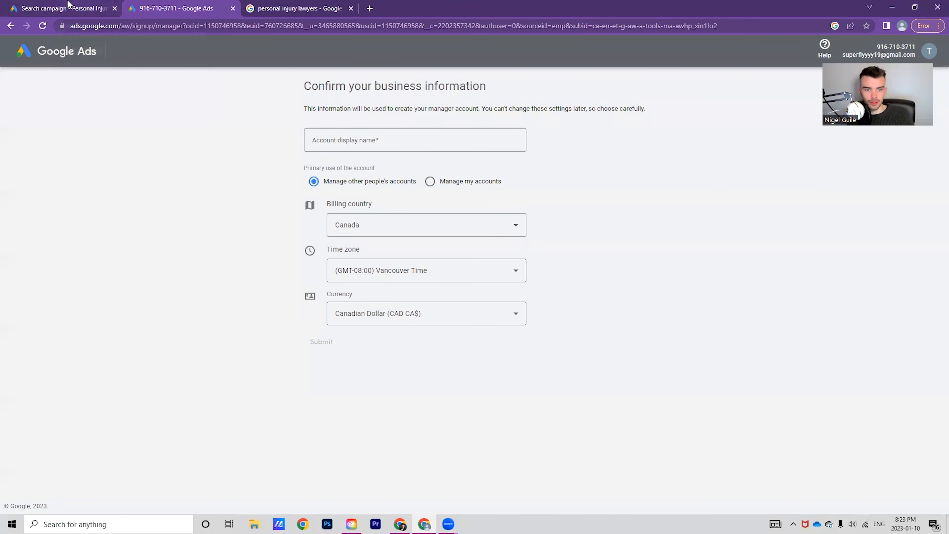
pyautogui.click(68, 5)
pyautogui.click(191, 224)
pyautogui.press('F11')
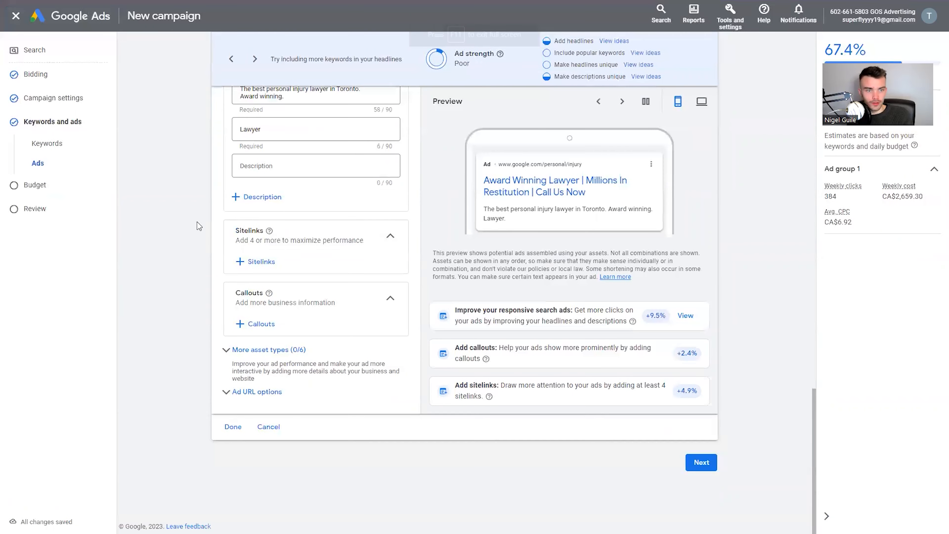
pyautogui.scroll(7, 328, 195)
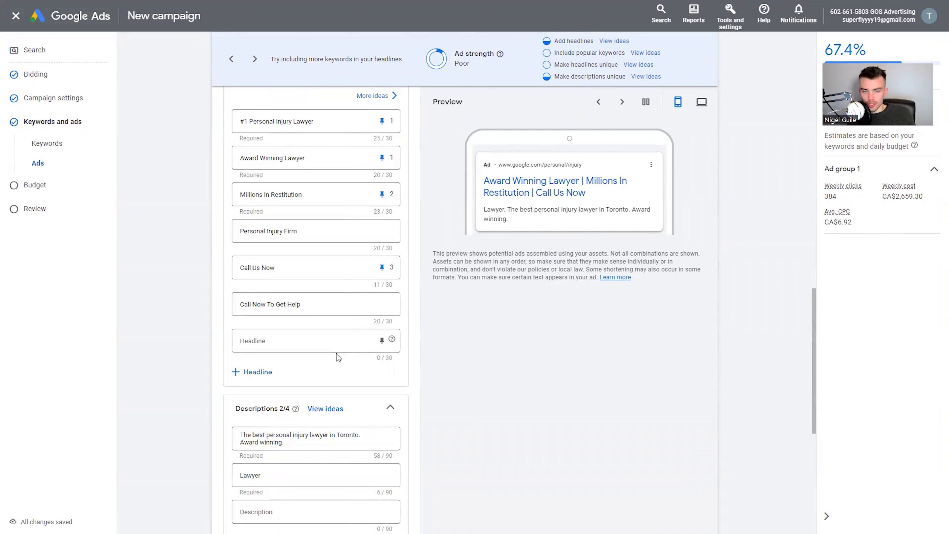
pyautogui.scroll(3, 339, 357)
pyautogui.scroll(-4, 339, 358)
pyautogui.scroll(-5, 339, 360)
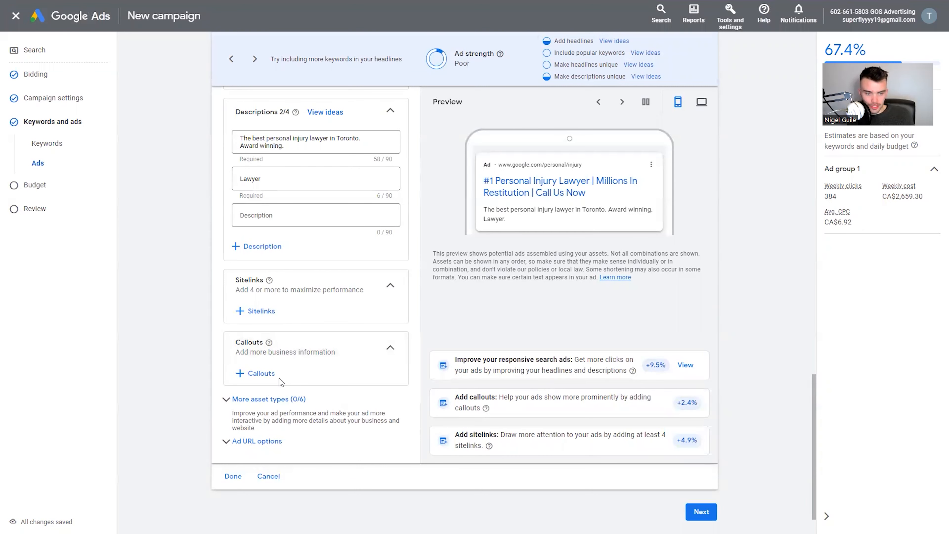
pyautogui.click(701, 515)
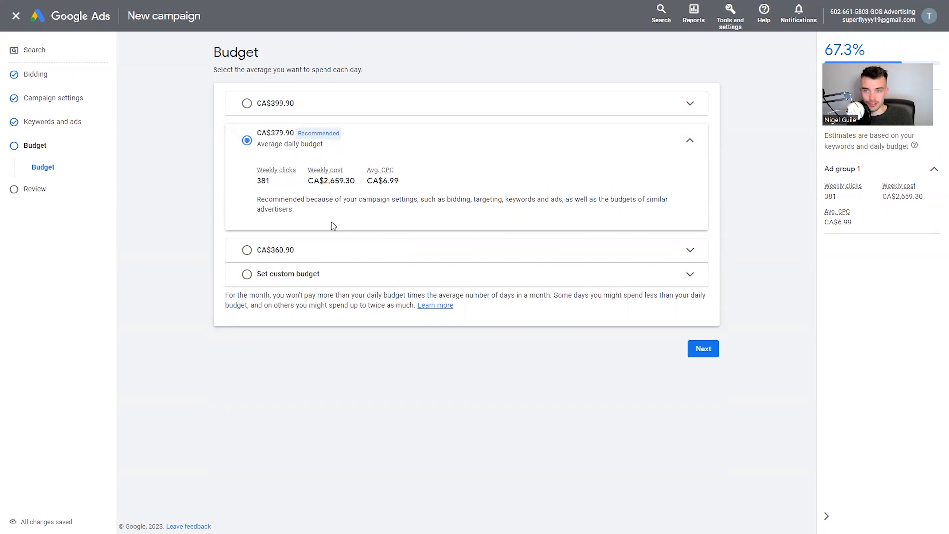
# Step: Set a custom average daily budget of CA$83 for the campaign and check its weekly estimates
pyautogui.click(312, 273)
pyautogui.moveTo(317, 229); pyautogui.dragTo(271, 233)
pyautogui.press('BackSpace')
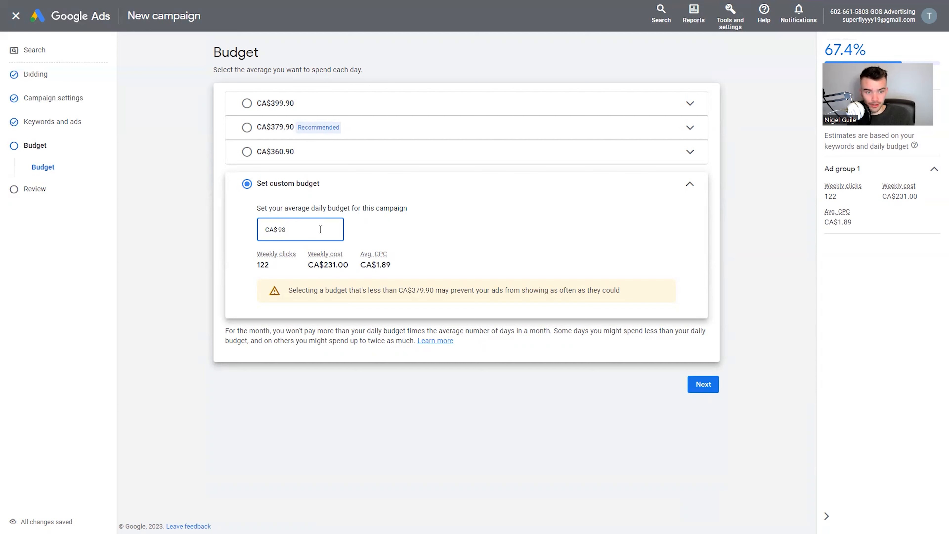
pyautogui.press('BackSpace')
pyautogui.press('BackSpace')
pyautogui.write('83')
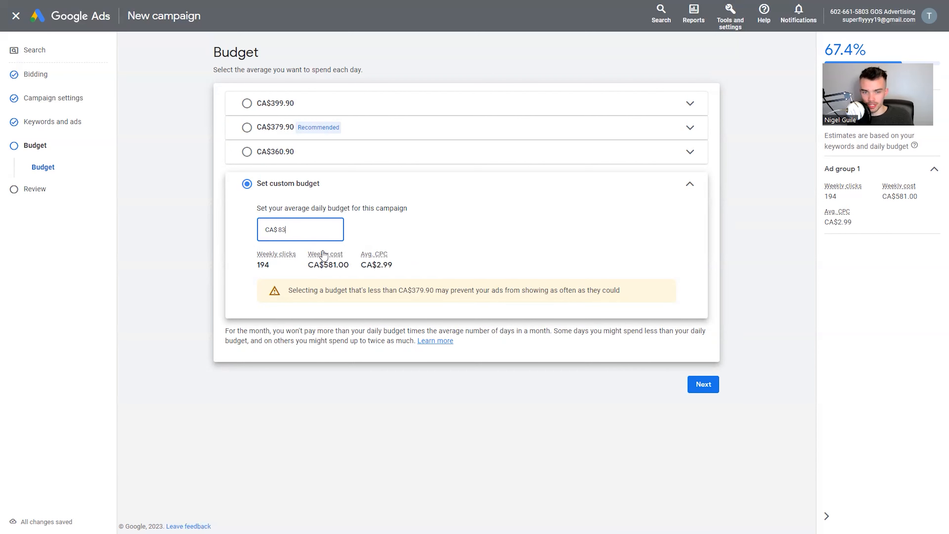
pyautogui.moveTo(320, 256)
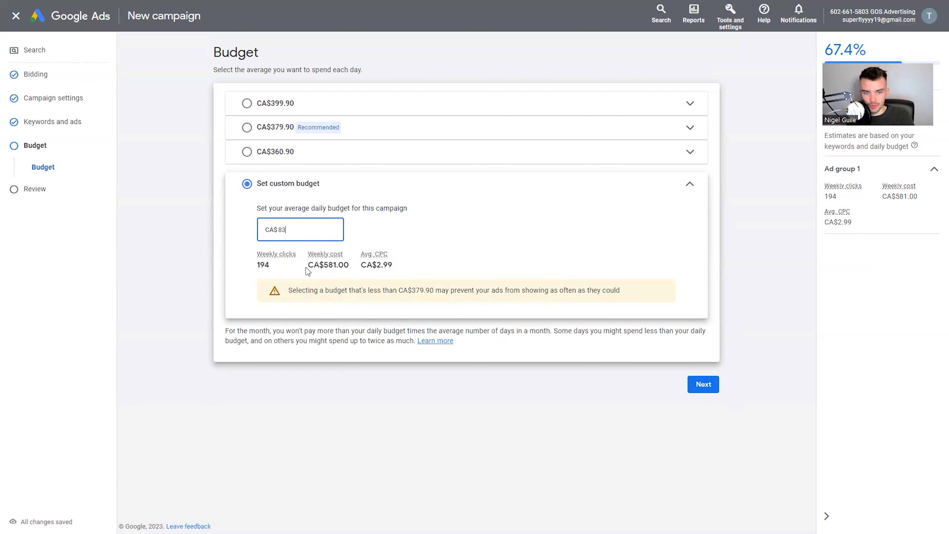
pyautogui.moveTo(255, 265); pyautogui.dragTo(414, 266)
pyautogui.click(462, 266)
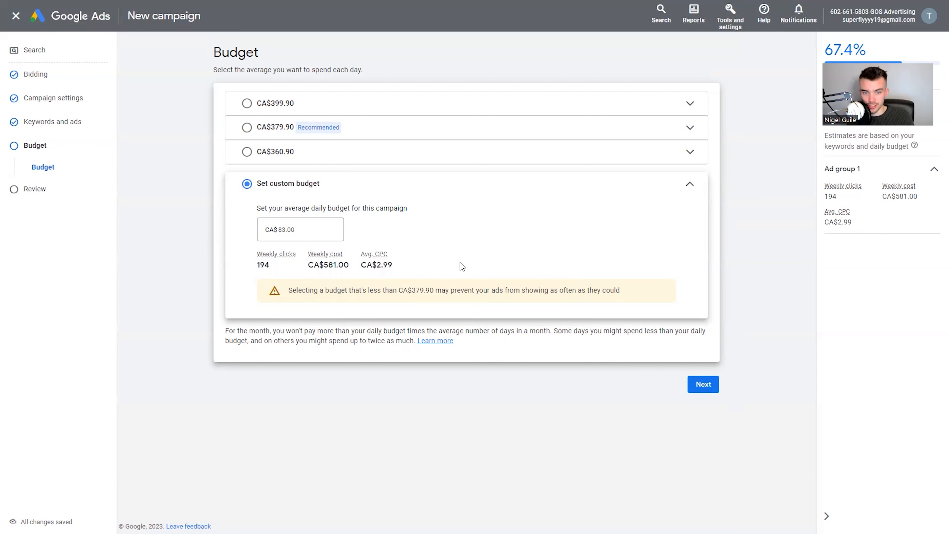
# Step: Continue to the campaign review, publish the Personal Injury Law Leads campaign, and dismiss the introductory tour
pyautogui.click(701, 385)
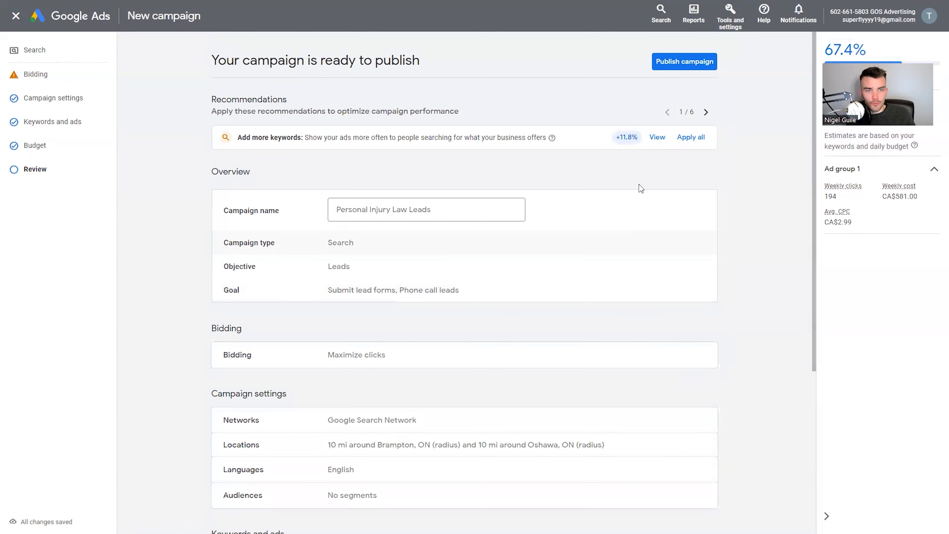
pyautogui.scroll(-3, 459, 202)
pyautogui.scroll(-4, 458, 201)
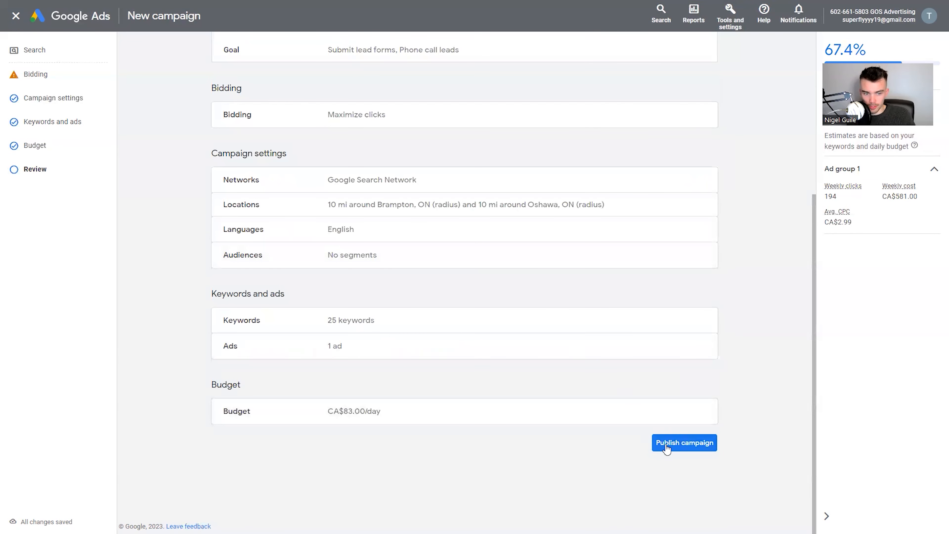
pyautogui.click(667, 449)
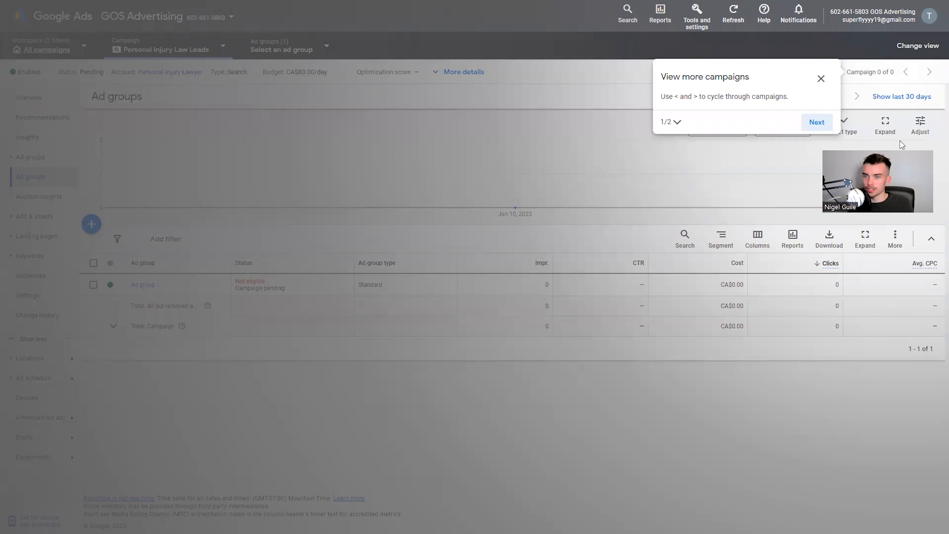
pyautogui.click(540, 196)
pyautogui.click(517, 288)
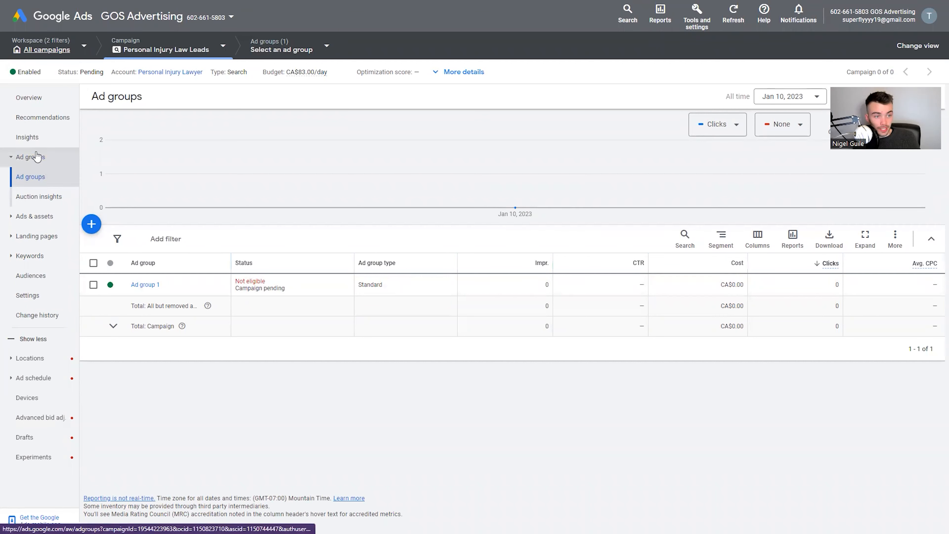
# Step: Review the published campaign's ads, landing pages, search keywords and negative keywords
pyautogui.click(42, 216)
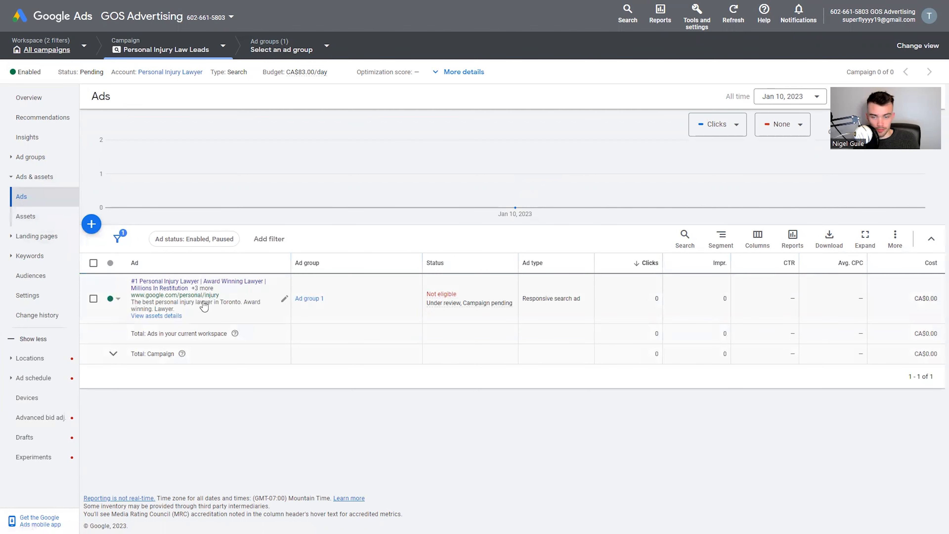
pyautogui.click(45, 236)
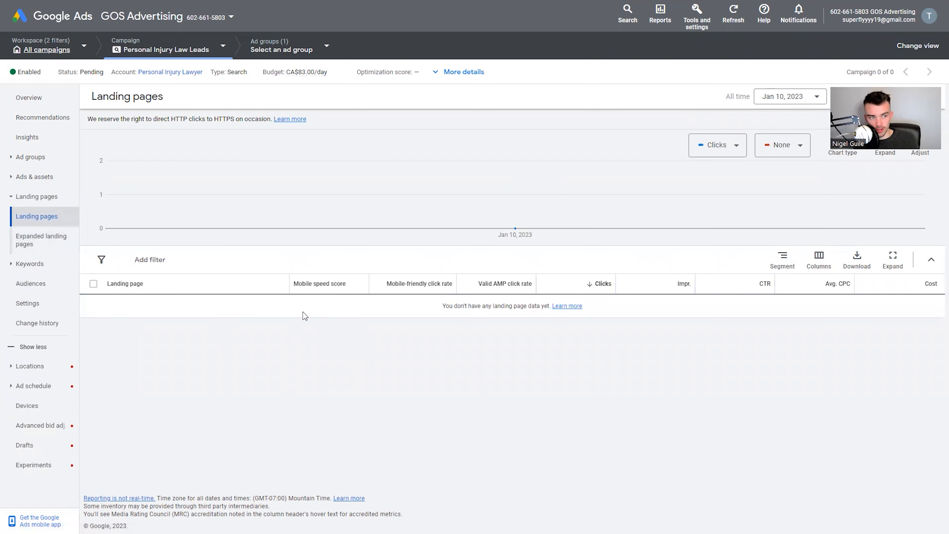
pyautogui.click(47, 272)
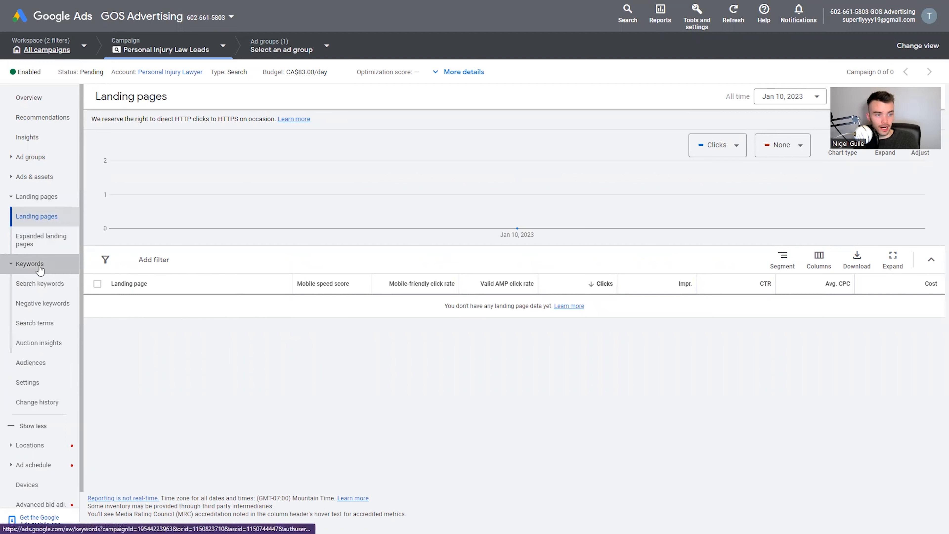
pyautogui.scroll(-4, 233, 335)
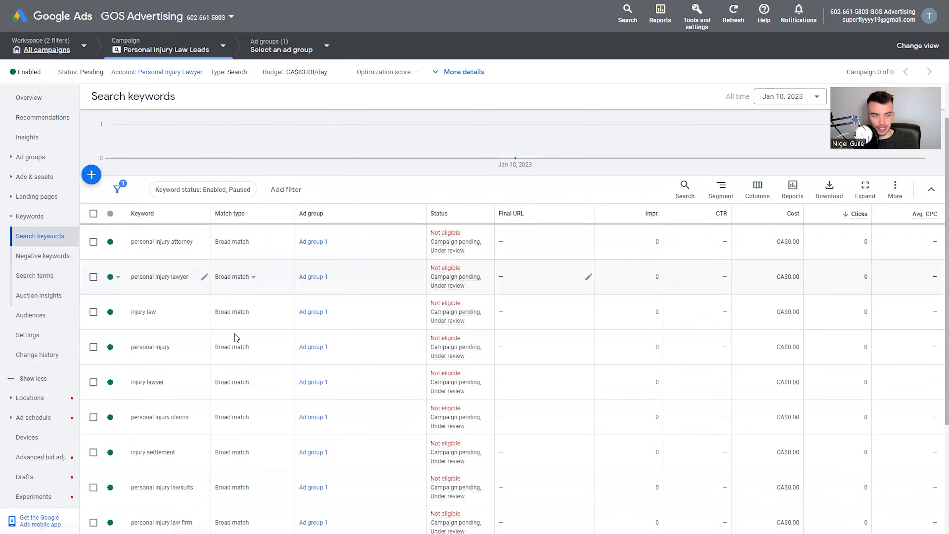
pyautogui.scroll(4, 232, 335)
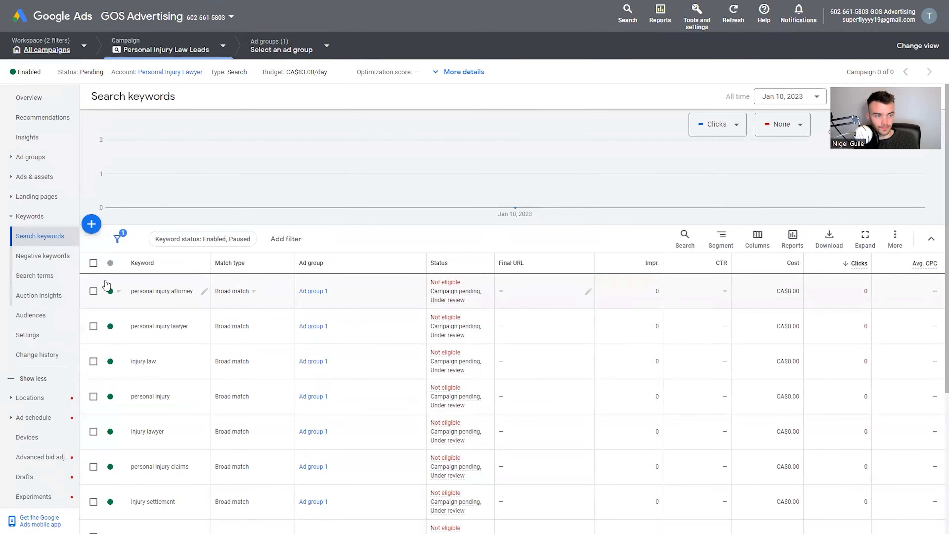
pyautogui.click(57, 257)
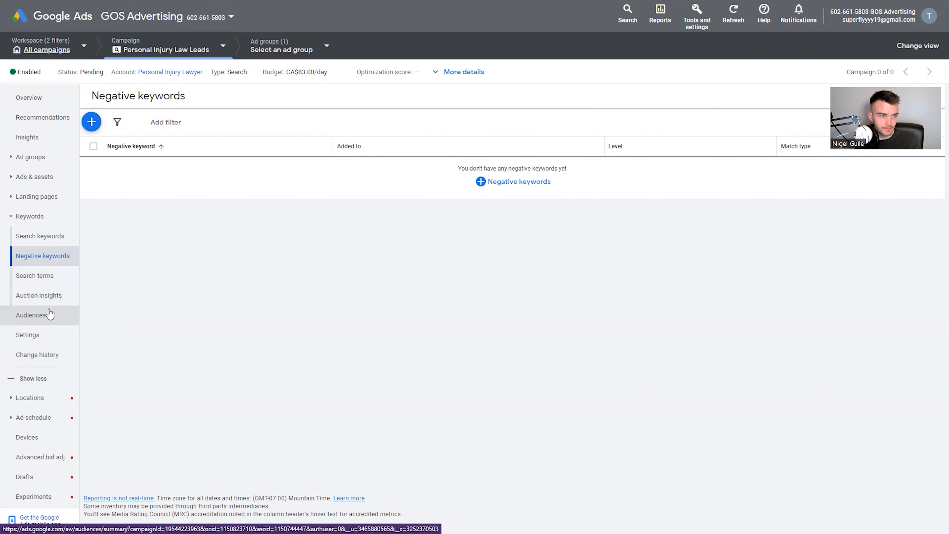
# Step: Add Toronto, Ontario, Canada as a targeted location of the campaign and save the location targeting
pyautogui.click(30, 398)
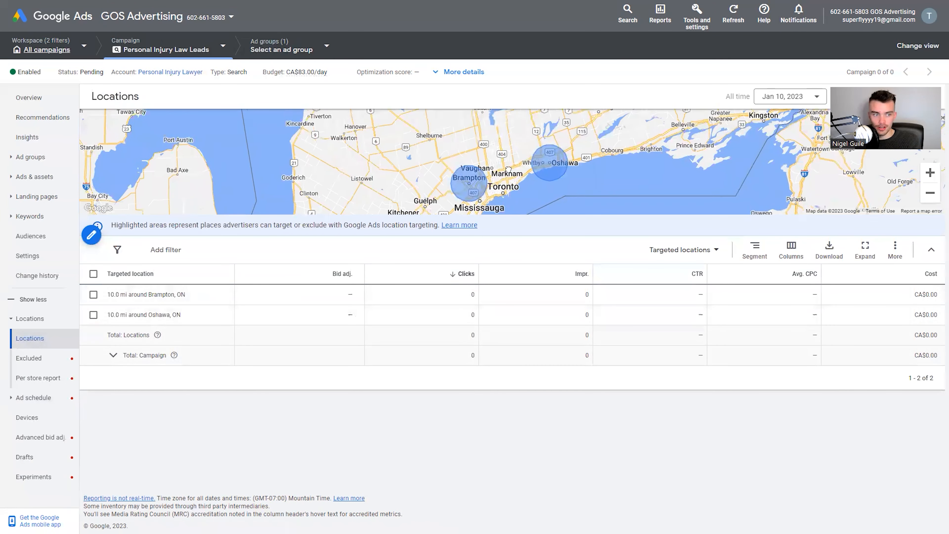
pyautogui.click(357, 296)
pyautogui.click(346, 380)
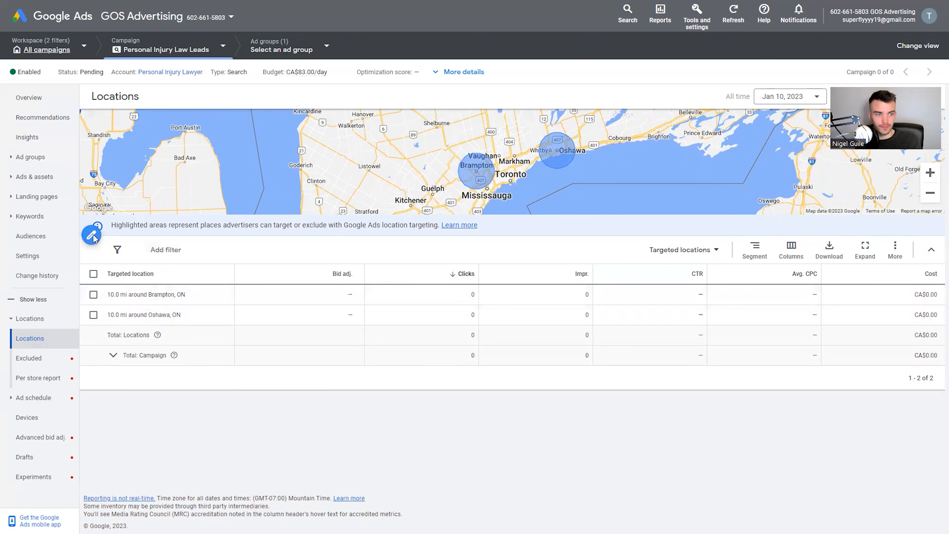
pyautogui.click(91, 234)
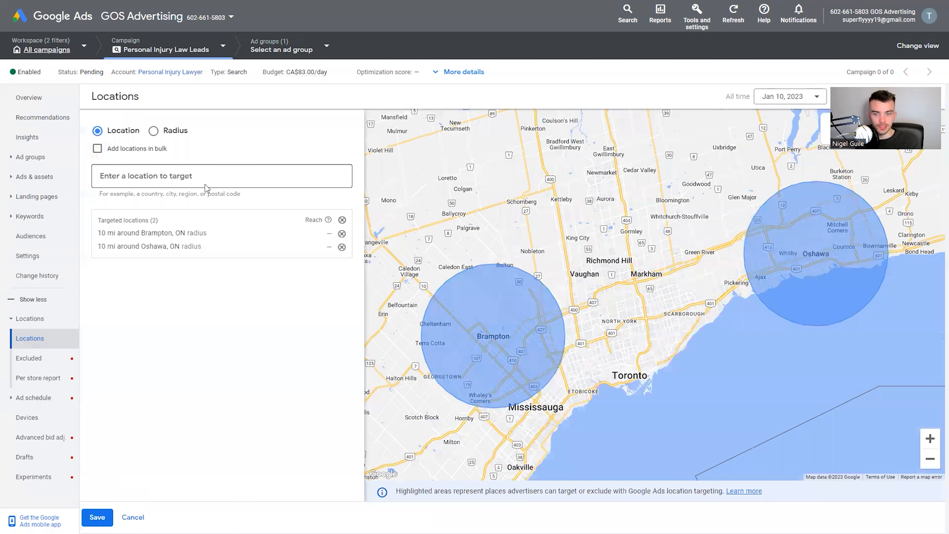
pyautogui.click(206, 175)
pyautogui.write('toronto')
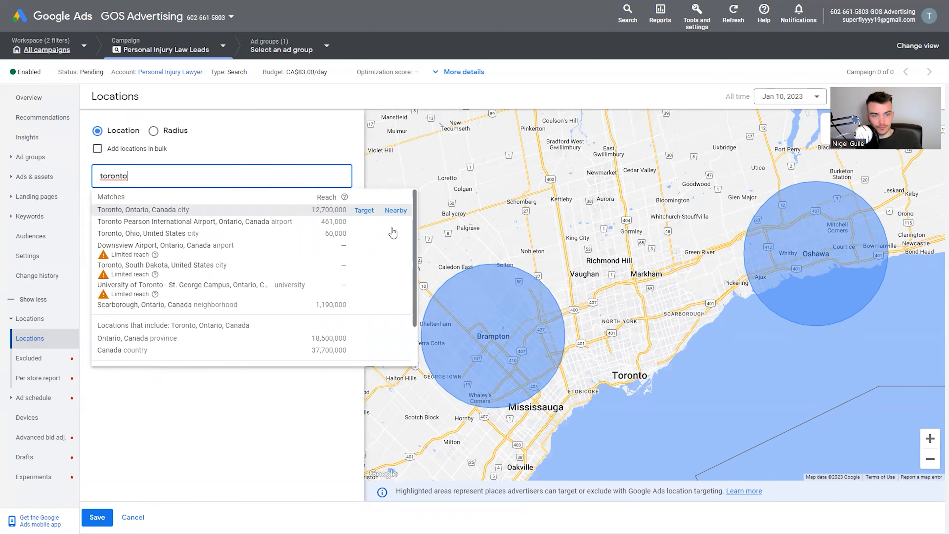
pyautogui.click(363, 211)
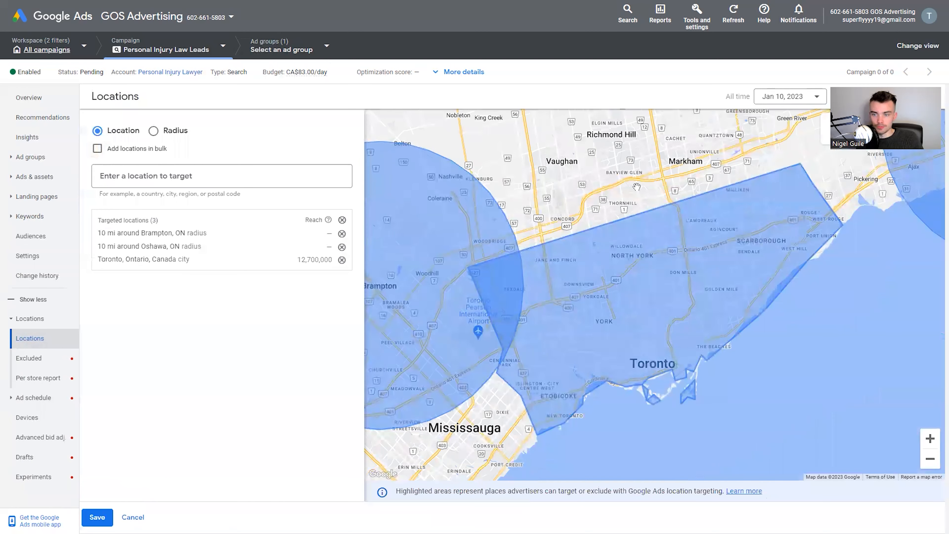
pyautogui.scroll(-2, 728, 288)
pyautogui.click(930, 459)
pyautogui.click(930, 459)
pyautogui.click(97, 516)
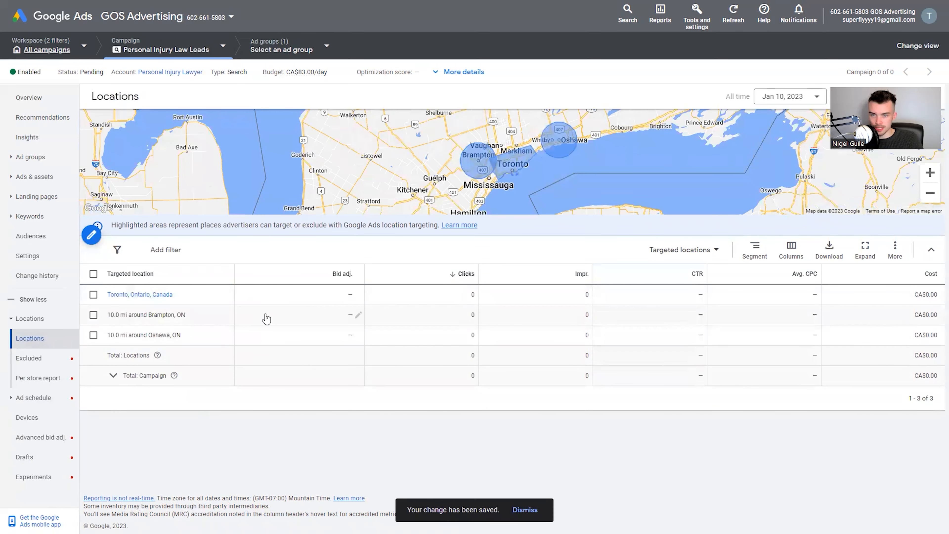
# Step: Check the campaign's excluded locations and examine the weekday hours in its ad schedule
pyautogui.click(33, 359)
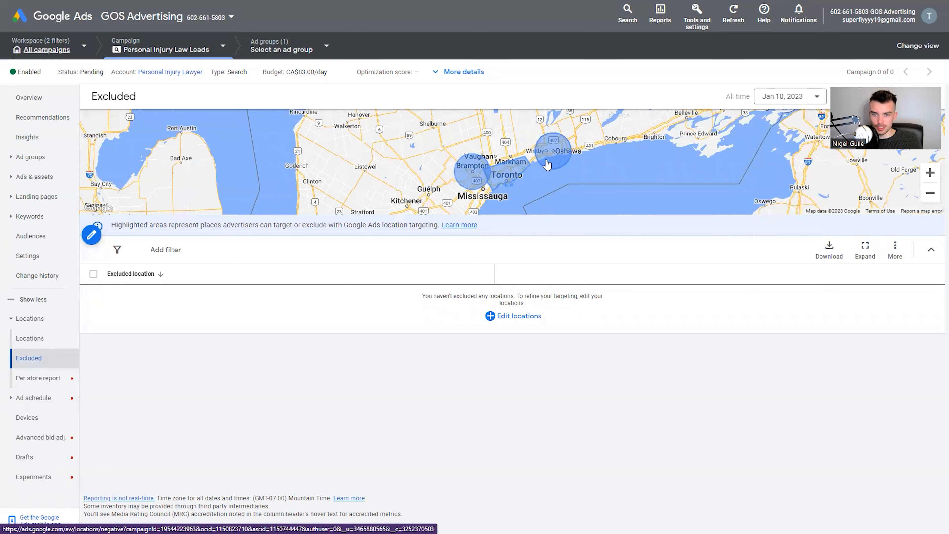
pyautogui.click(26, 398)
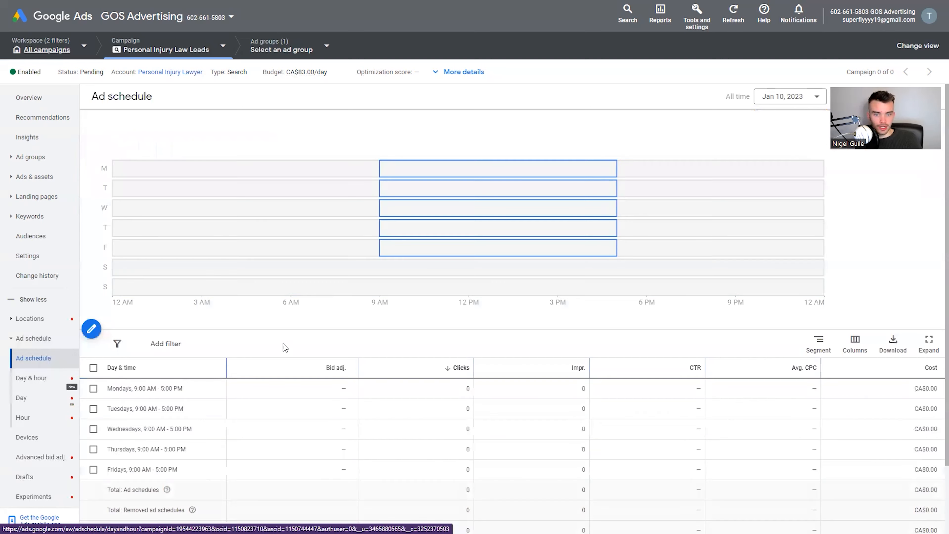
pyautogui.moveTo(407, 166)
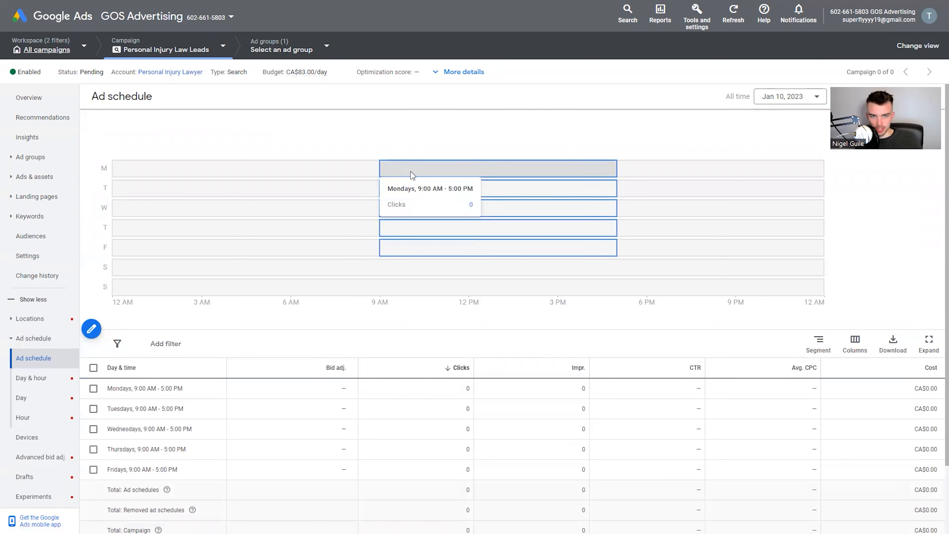
pyautogui.moveTo(413, 260)
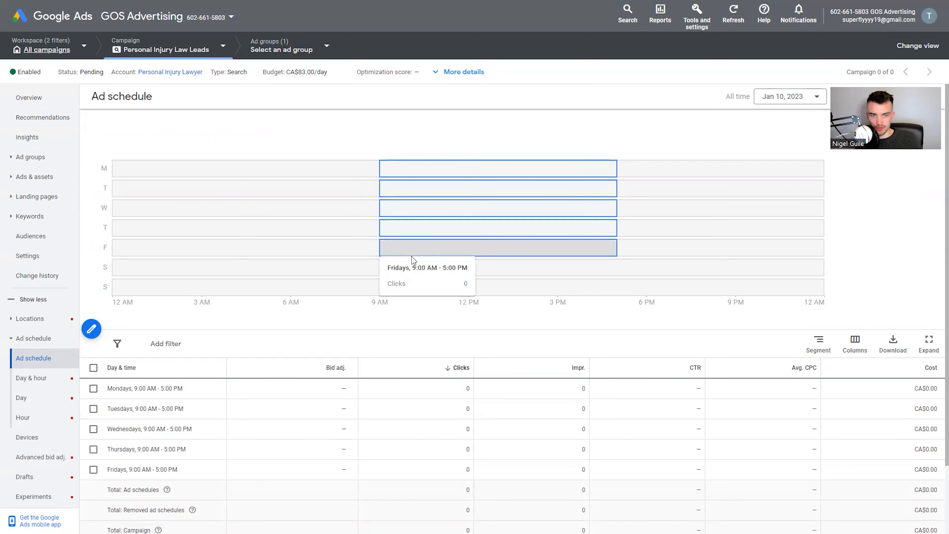
pyautogui.scroll(-2, 292, 364)
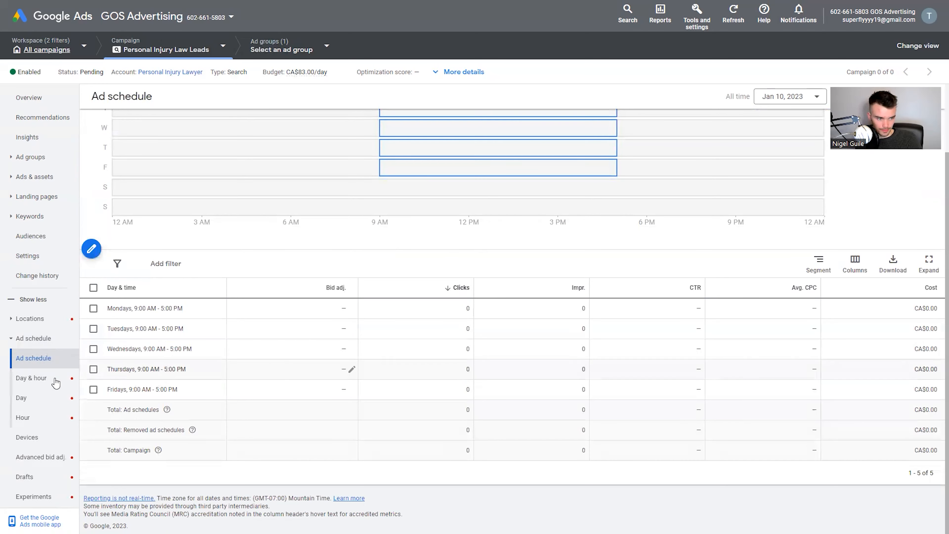
# Step: Set the campaign's device bid adjustment for Computers to a 100% decrease and save it
pyautogui.click(26, 444)
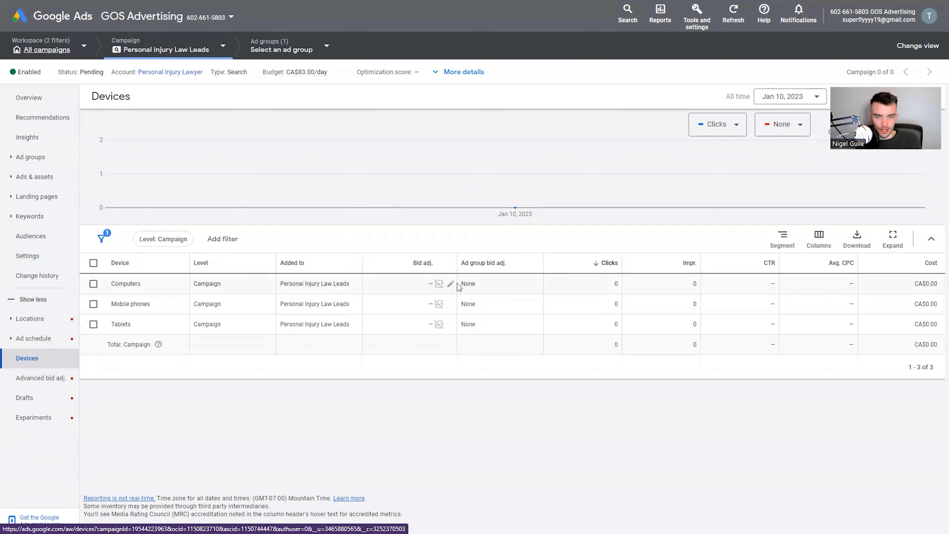
pyautogui.click(450, 284)
pyautogui.click(402, 318)
pyautogui.click(413, 342)
pyautogui.click(467, 314)
pyautogui.write('100')
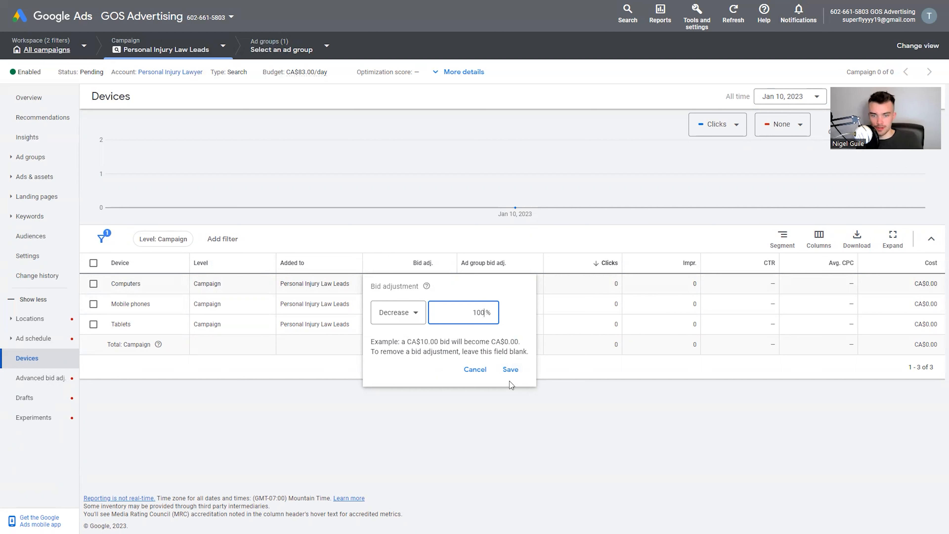
pyautogui.click(511, 369)
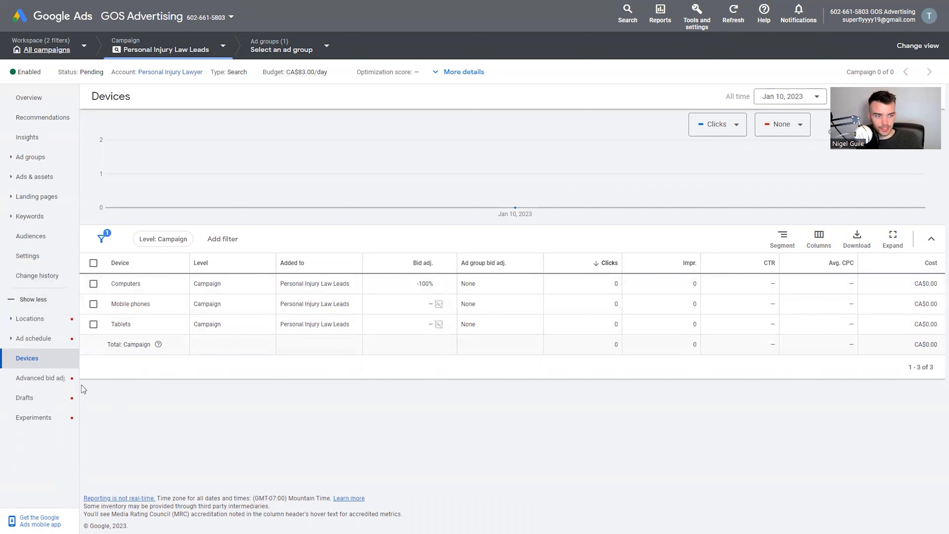
# Step: Check the advanced bid adjustments, and change the campaign's marketing objective to No goal guidance in its settings
pyautogui.click(45, 381)
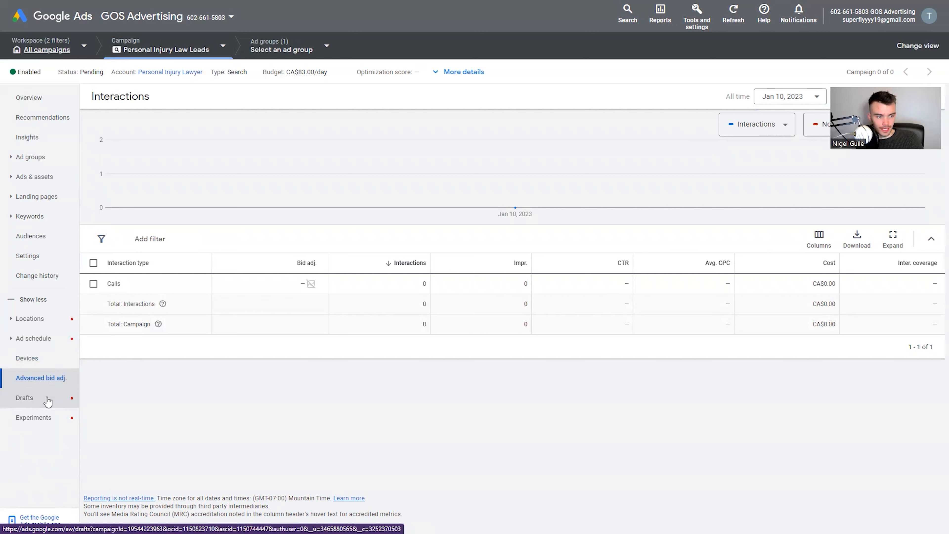
pyautogui.click(42, 262)
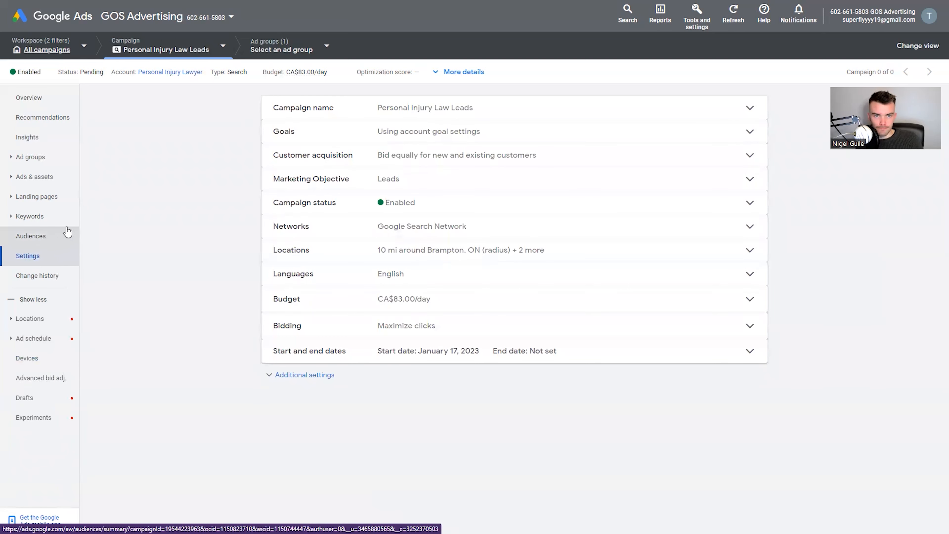
pyautogui.click(381, 179)
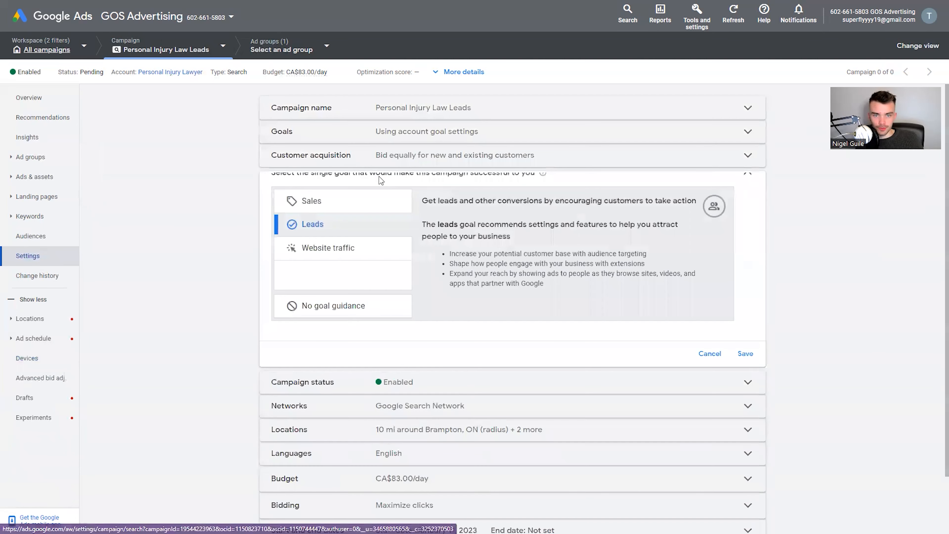
pyautogui.click(333, 322)
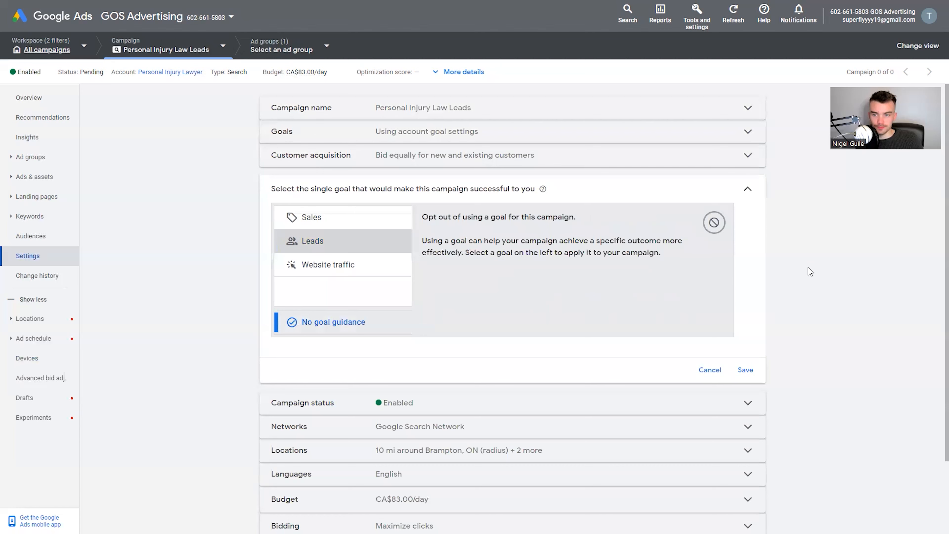
pyautogui.click(746, 370)
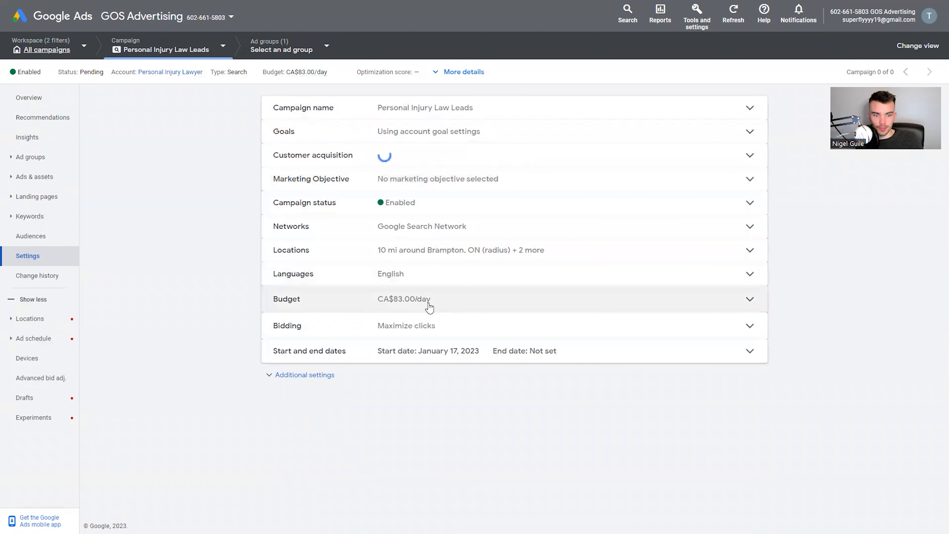
# Step: Open the campaign's bidding settings for a bid strategy change and examine the available focus options, including Conversions and Conversion value
pyautogui.click(416, 331)
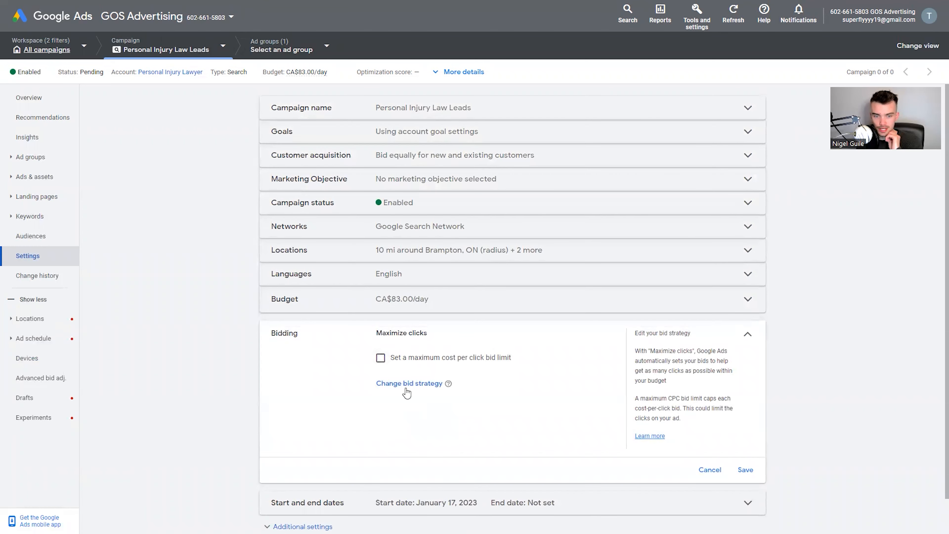
pyautogui.click(408, 385)
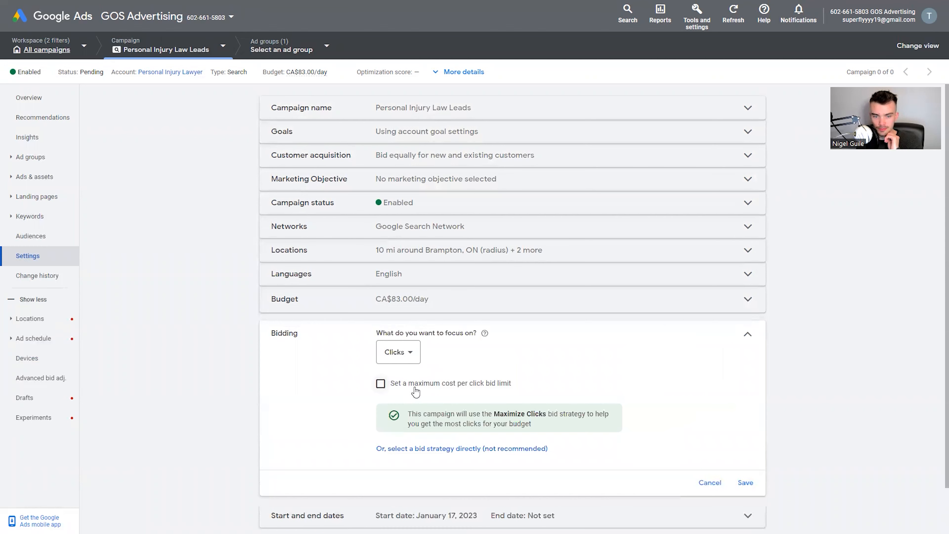
pyautogui.click(407, 352)
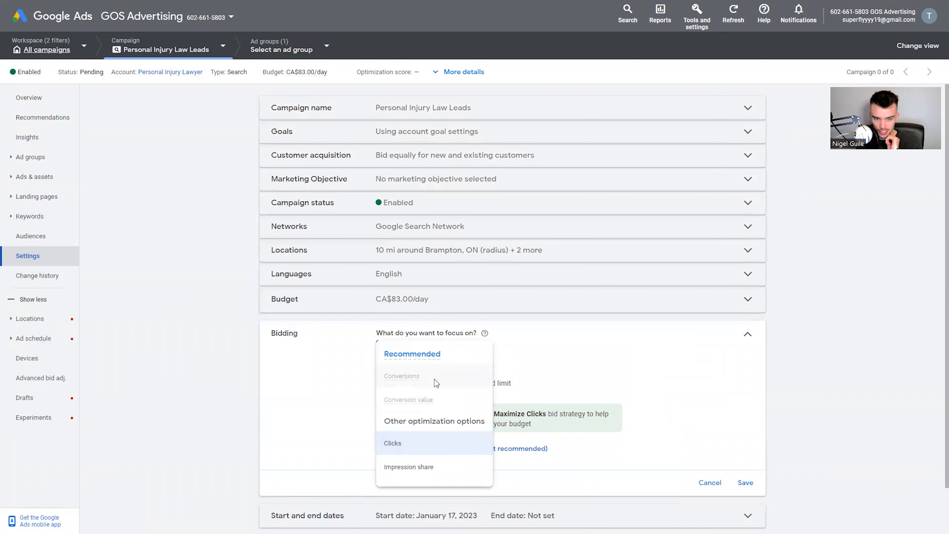
pyautogui.moveTo(482, 405)
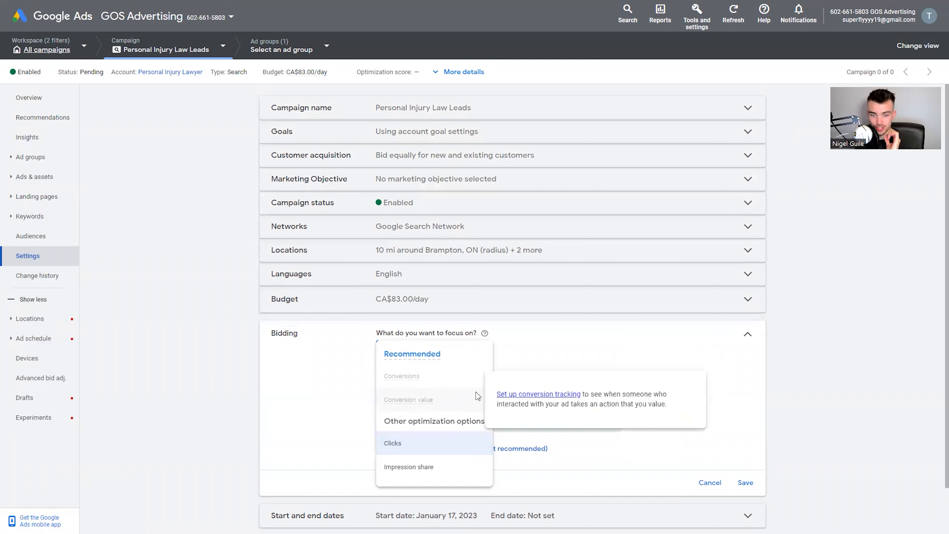
pyautogui.click(566, 365)
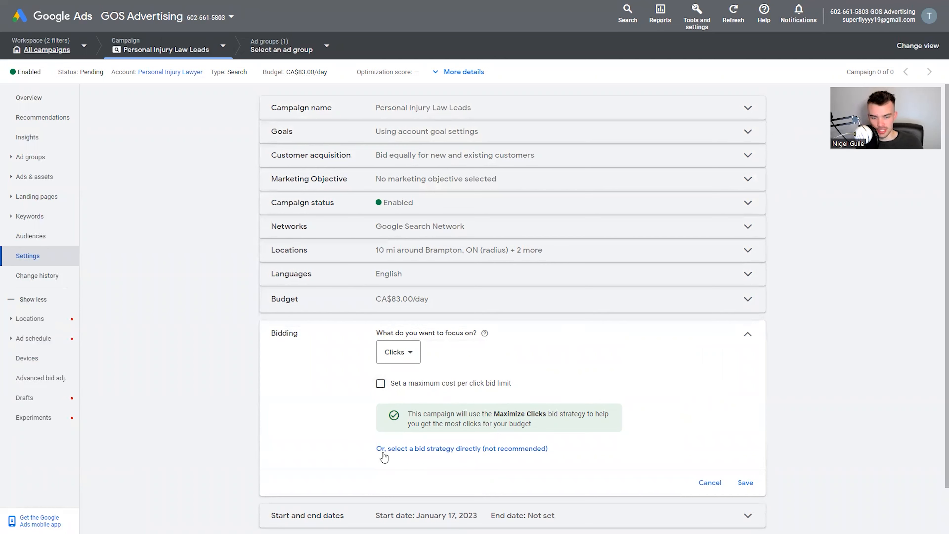
# Step: Open the direct bid strategy selection, try Maximize conversions and Maximize conversion value, and return to Maximize clicks
pyautogui.click(516, 448)
pyautogui.click(442, 360)
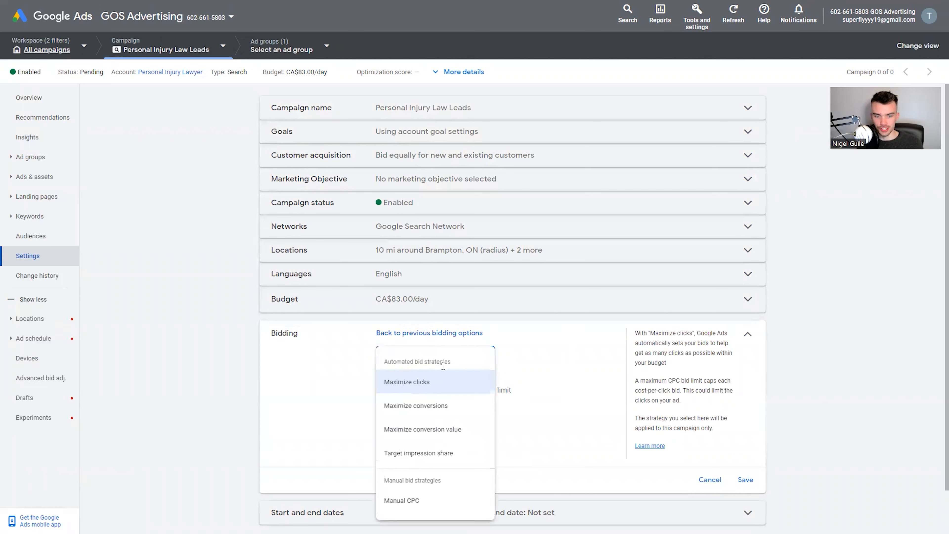
pyautogui.click(429, 407)
pyautogui.click(408, 361)
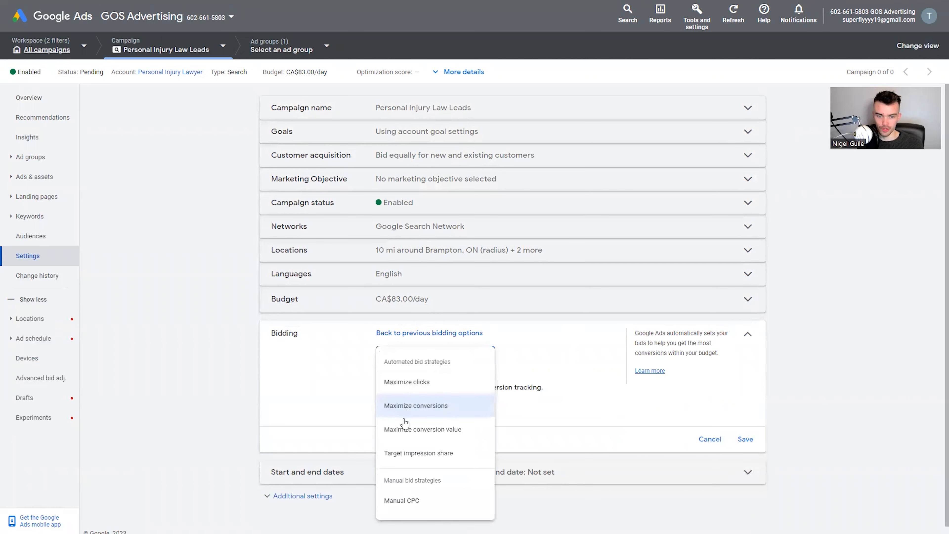
pyautogui.click(407, 429)
pyautogui.click(441, 364)
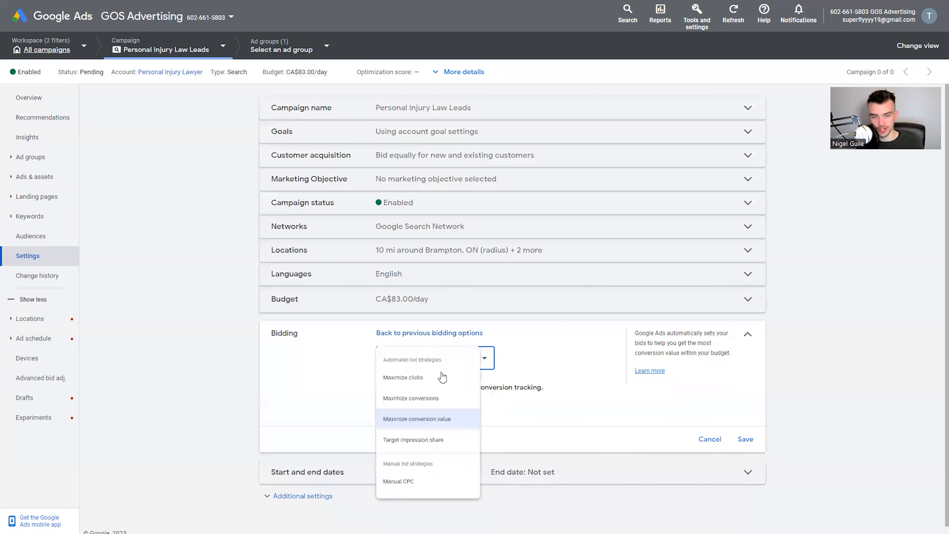
pyautogui.click(436, 385)
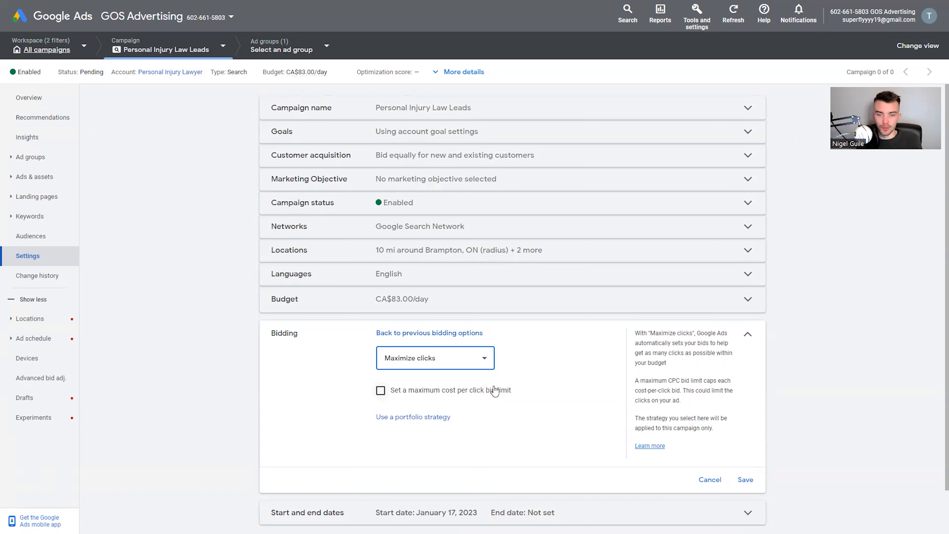
# Step: Try Maximize conversions as the bid strategy again, set it back to Maximize clicks, and leave for the campaign overview without saving
pyautogui.click(440, 359)
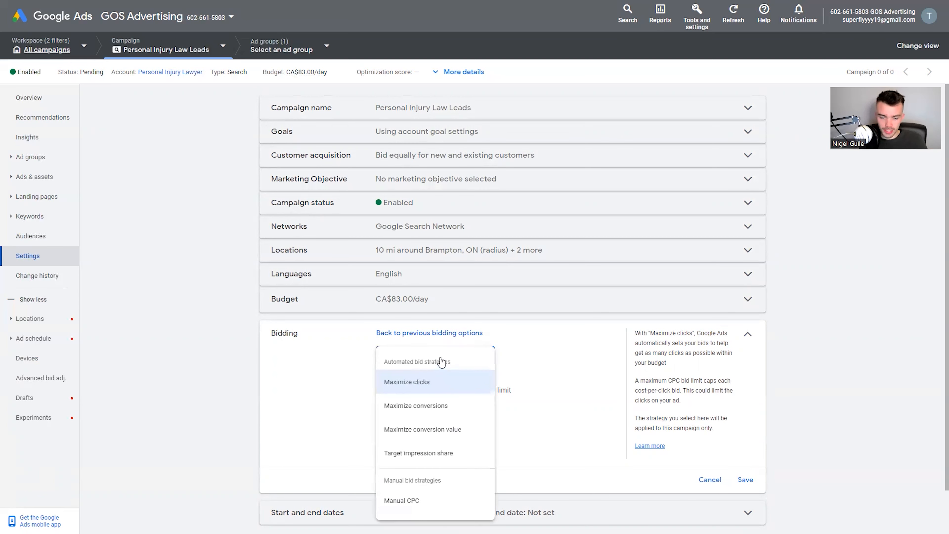
pyautogui.click(424, 407)
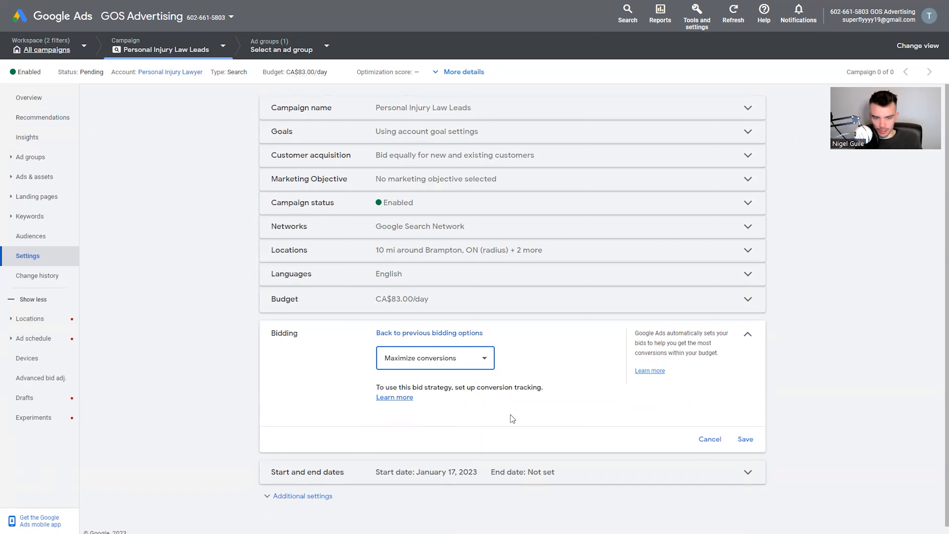
pyautogui.click(417, 358)
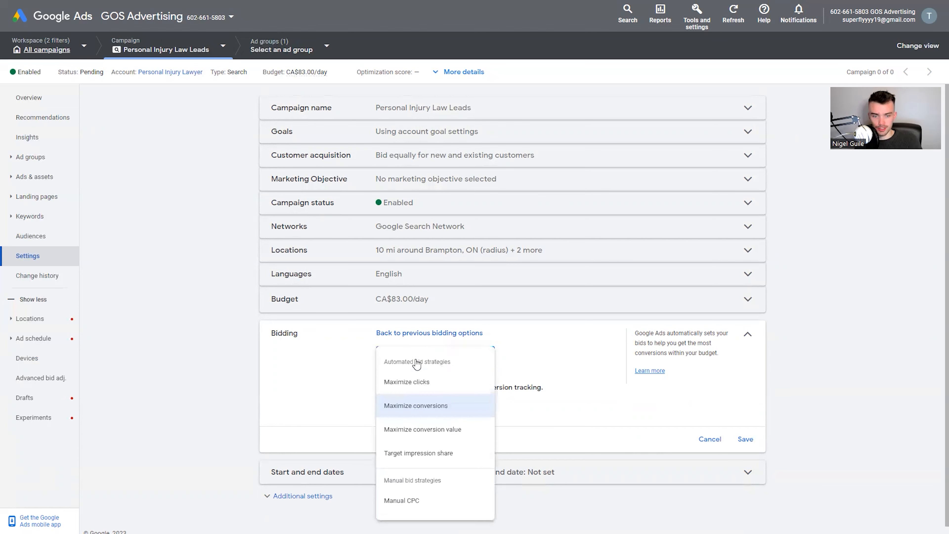
pyautogui.click(423, 388)
pyautogui.scroll(-1, 396, 406)
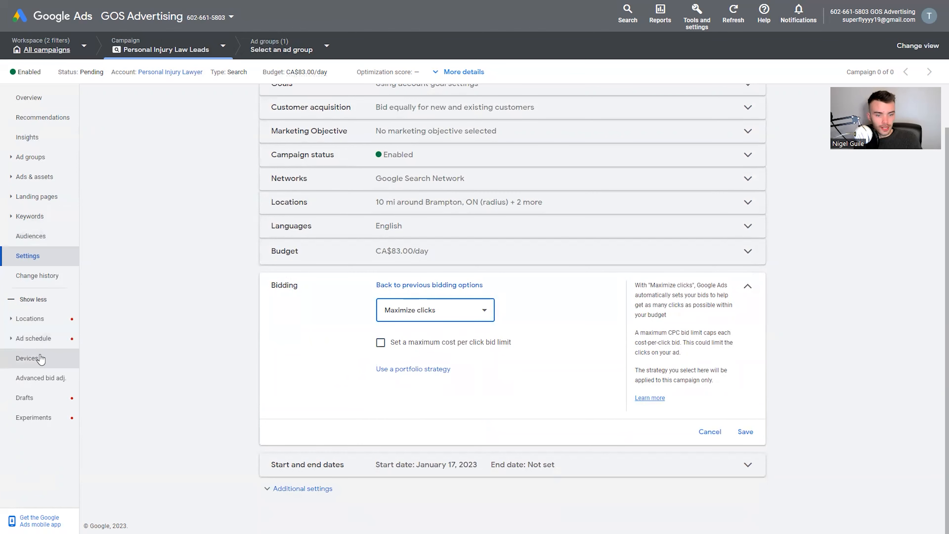
pyautogui.click(39, 99)
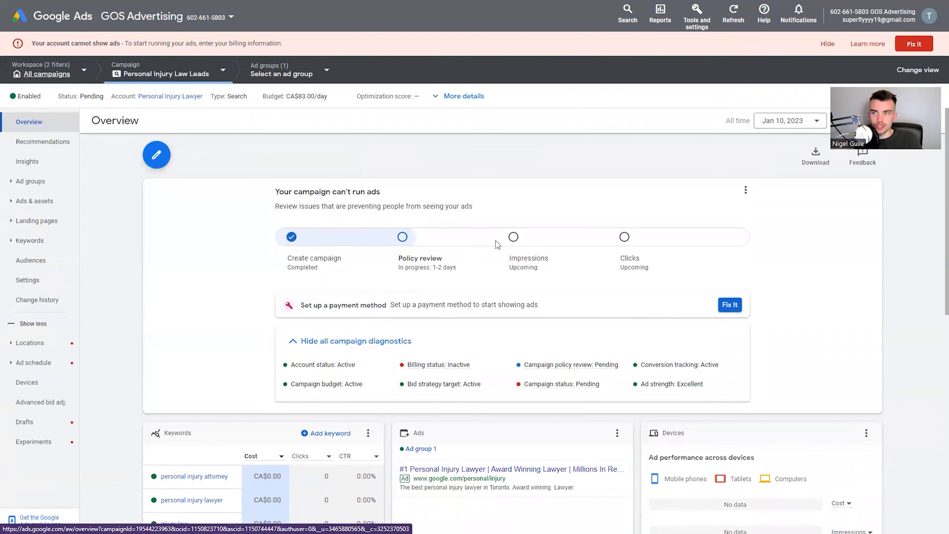
# Step: Hide the billing alert and open Keyword Planner for the Personal Injury Lawyer account
pyautogui.click(826, 44)
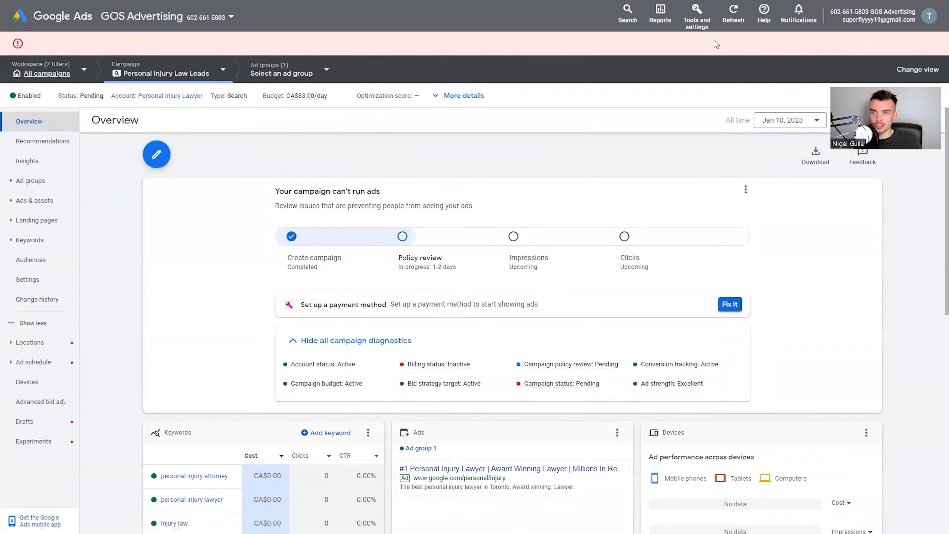
pyautogui.click(697, 22)
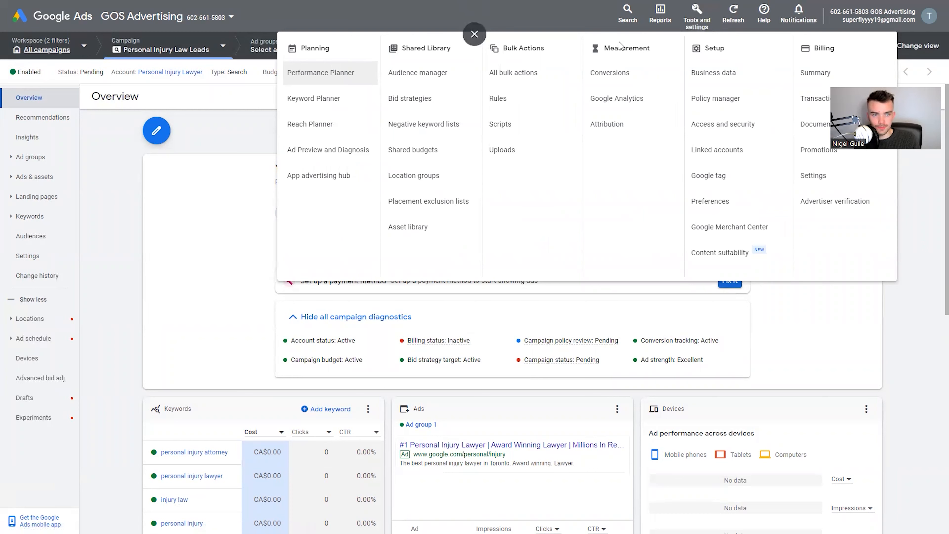
pyautogui.click(353, 100)
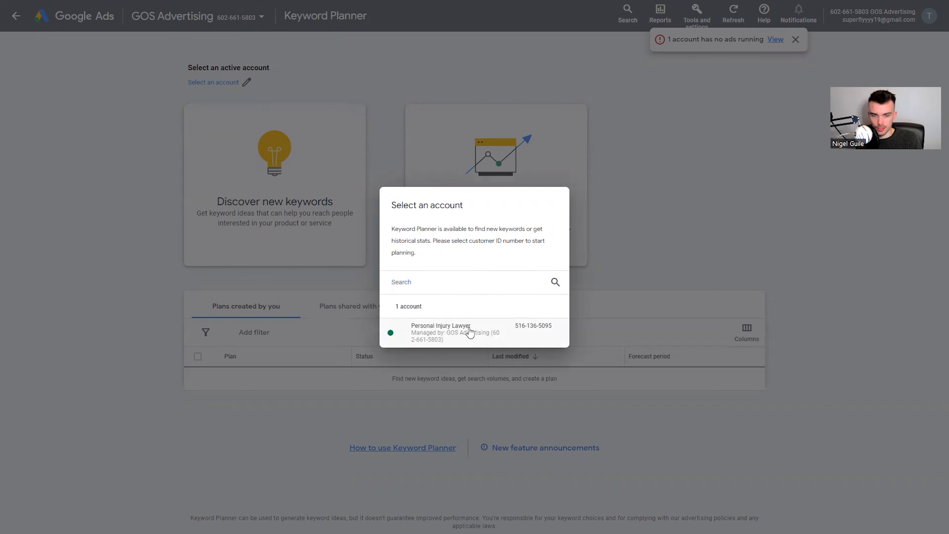
pyautogui.click(468, 329)
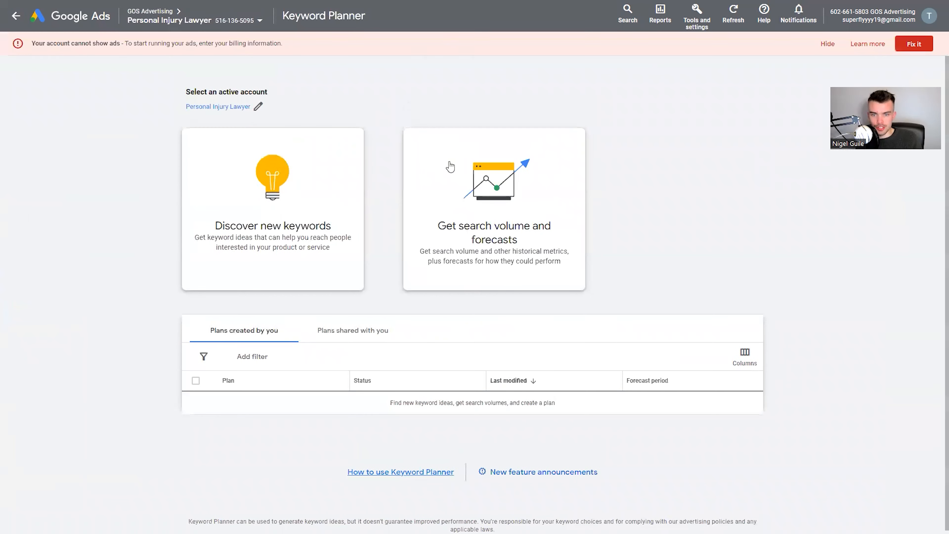
# Step: Get search volume and forecasts for the keyword "personal injury"
pyautogui.click(496, 208)
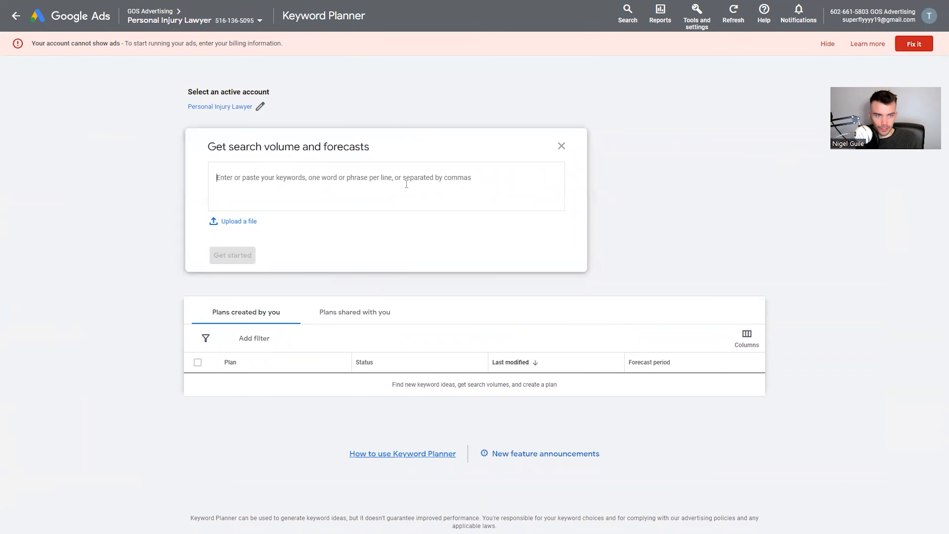
pyautogui.write('person')
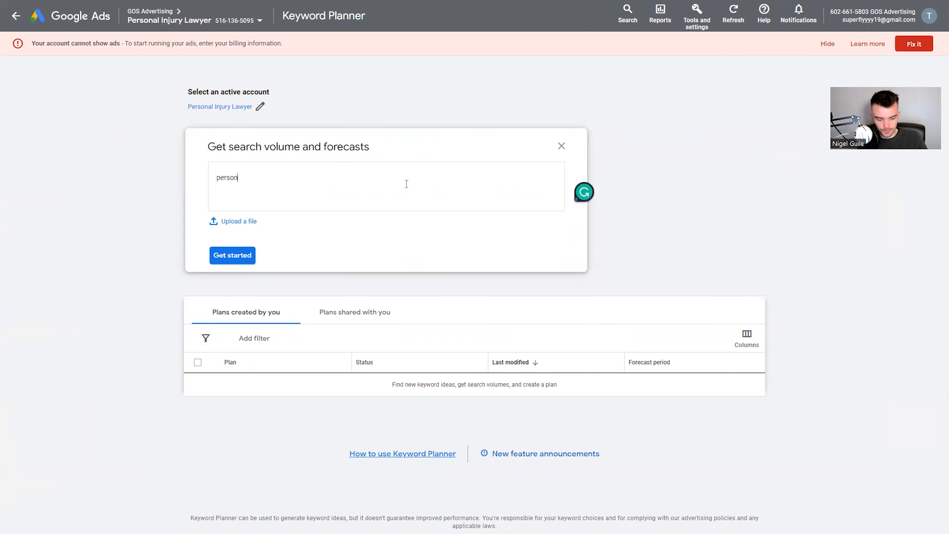
pyautogui.write('al injury')
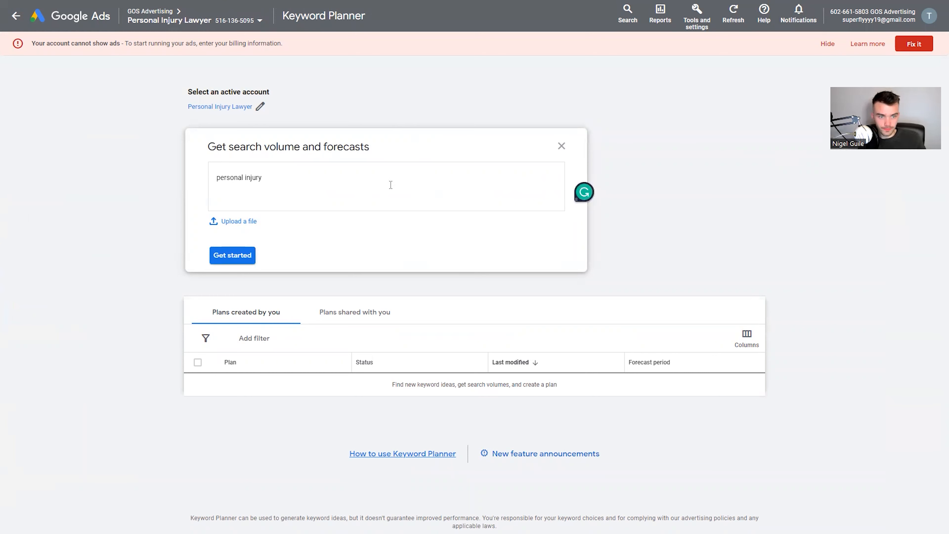
pyautogui.click(240, 261)
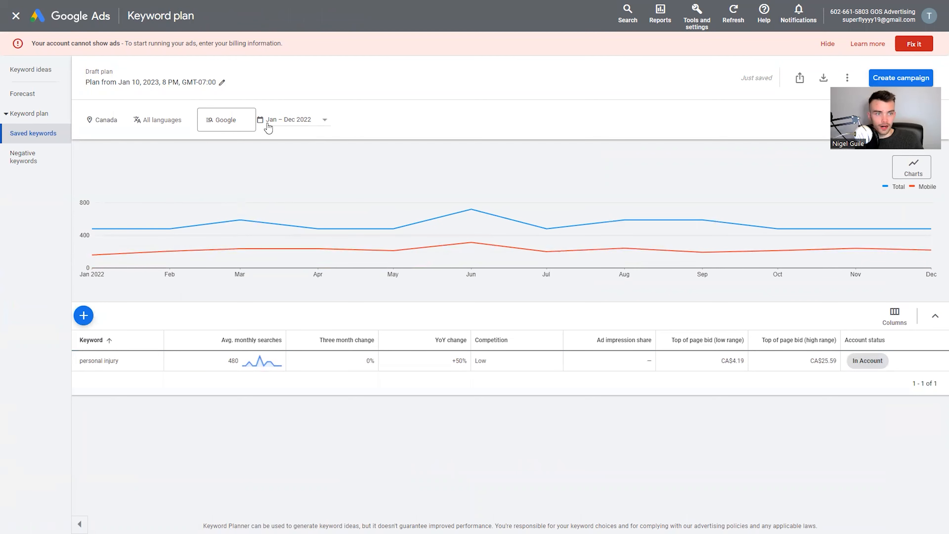
# Step: Replace the plan's Canada location target with Toronto, Ontario, Canada, and check the keyword's average monthly searches
pyautogui.click(107, 123)
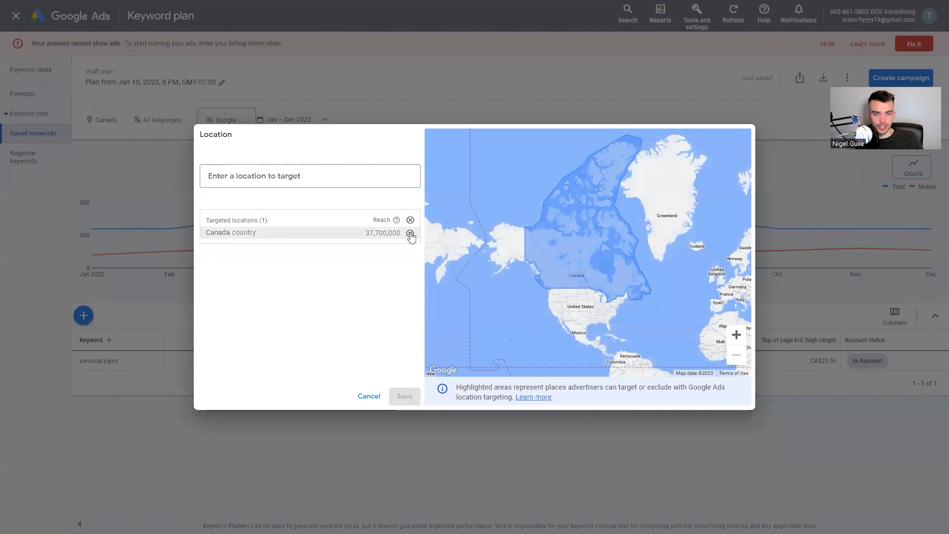
pyautogui.click(410, 232)
pyautogui.click(321, 172)
pyautogui.write('to')
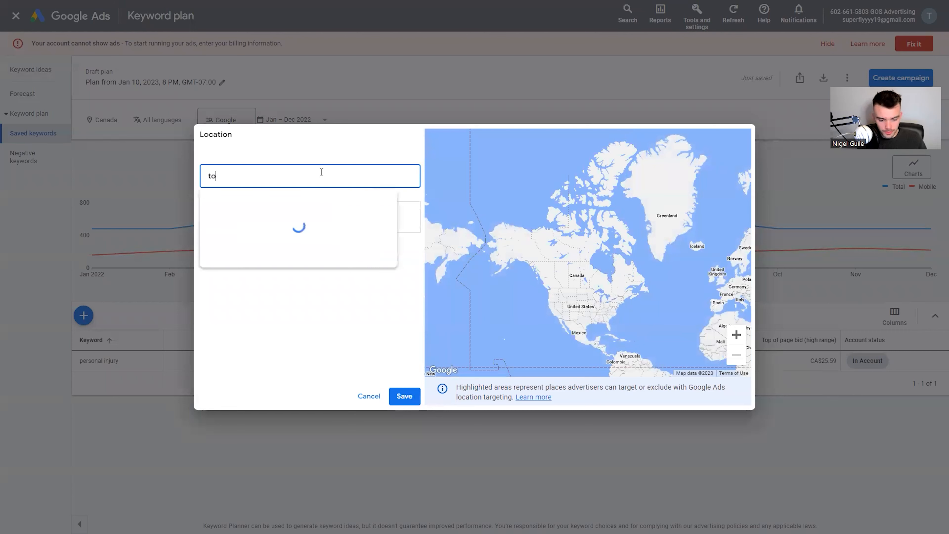
pyautogui.write('ro')
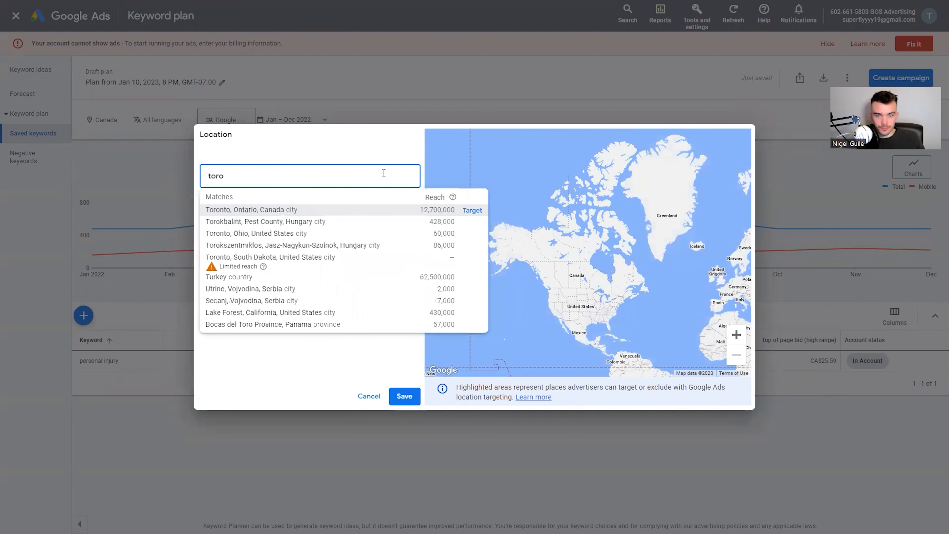
pyautogui.click(471, 210)
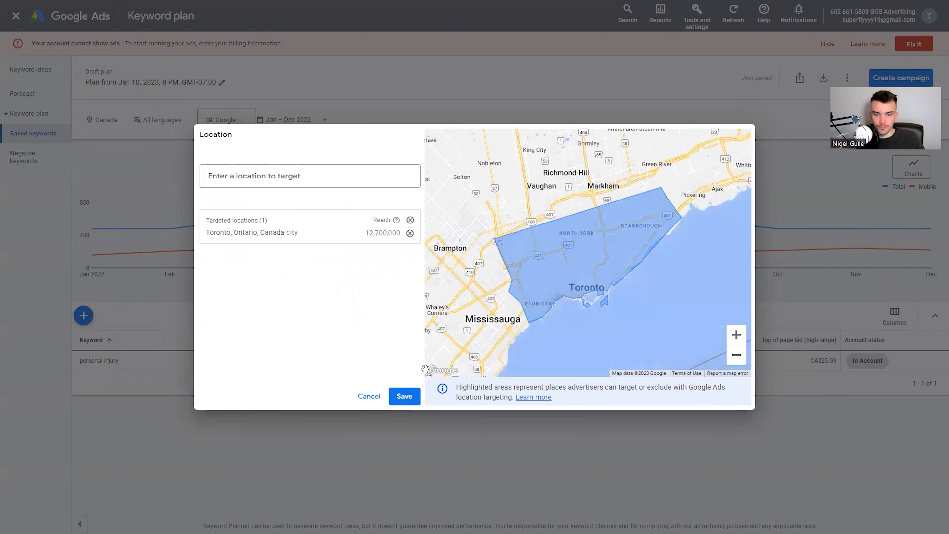
pyautogui.click(405, 396)
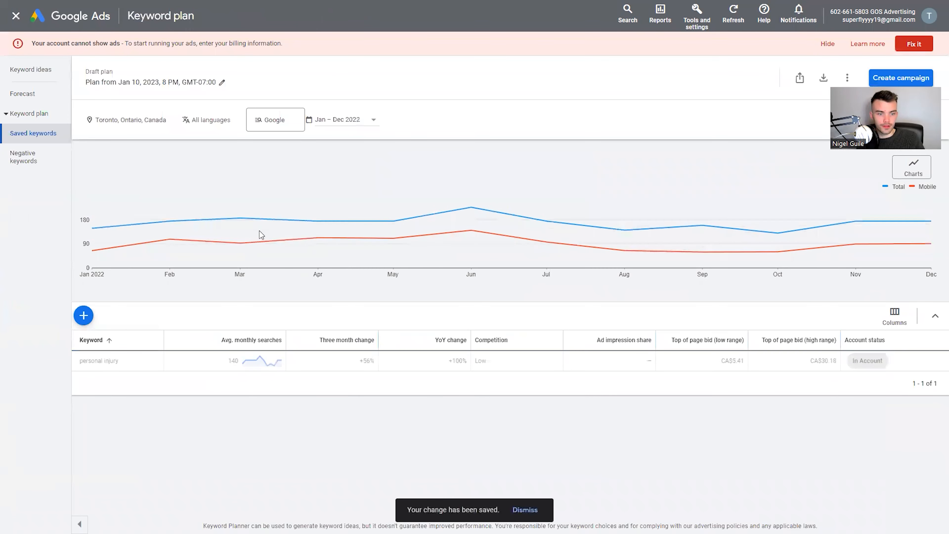
pyautogui.doubleClick(230, 361)
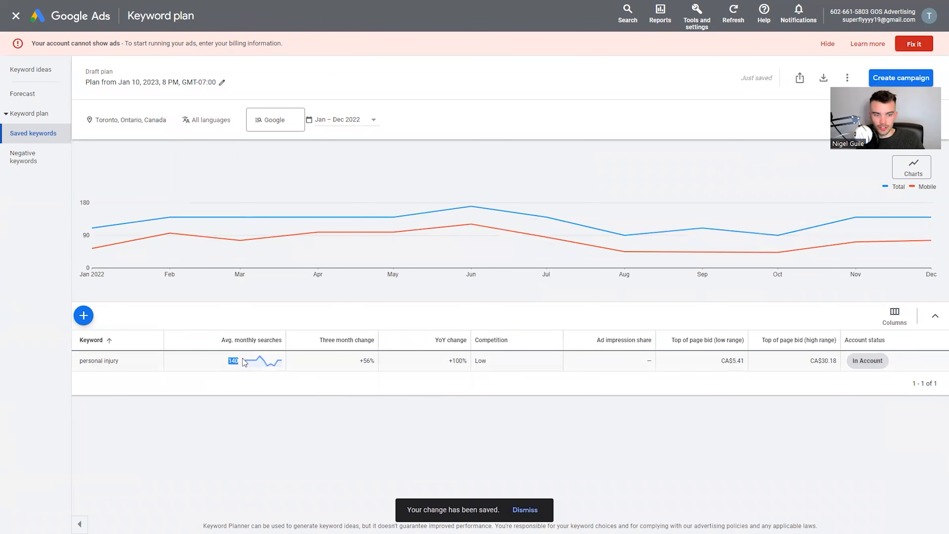
# Step: Add the keyword "personal injury law" to Ad group 1 in the keyword plan and save it
pyautogui.click(82, 320)
pyautogui.click(188, 204)
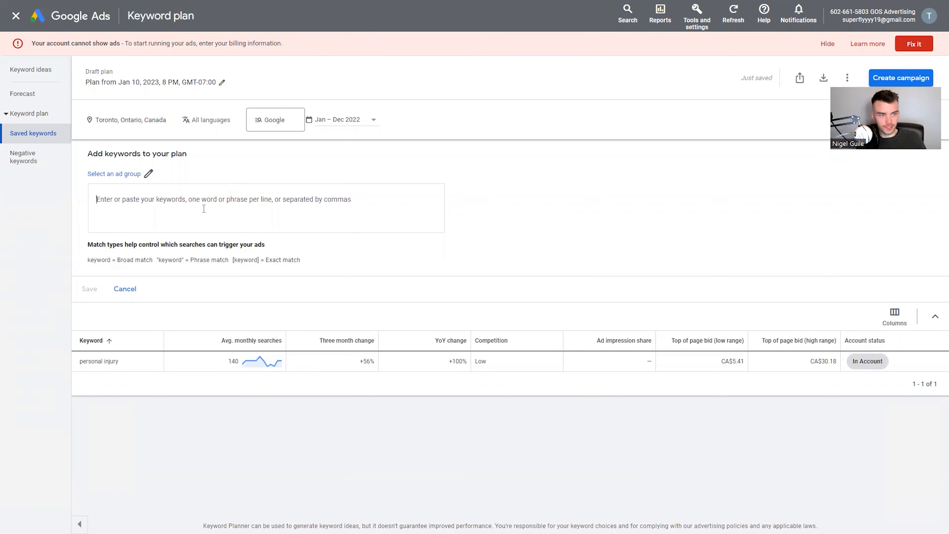
pyautogui.write('personal injury law')
pyautogui.click(89, 289)
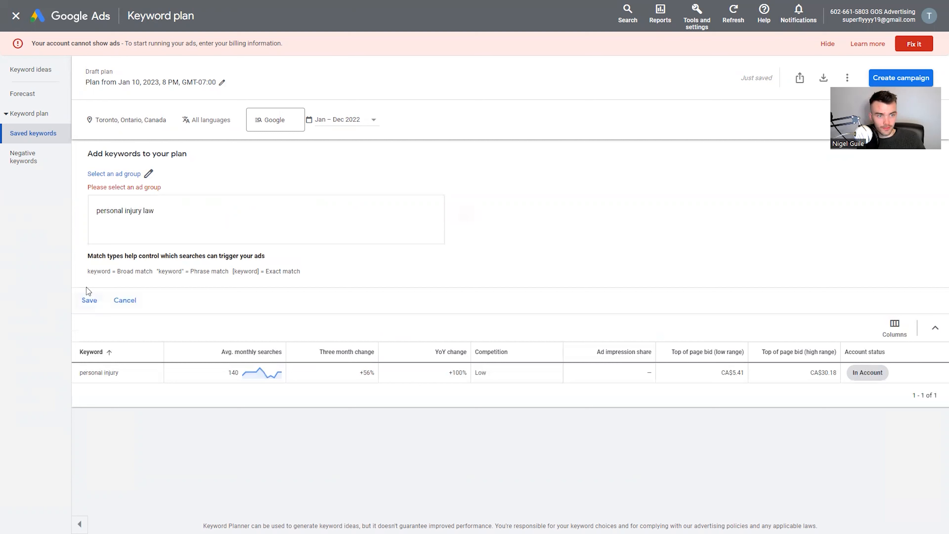
pyautogui.click(124, 174)
pyautogui.click(127, 202)
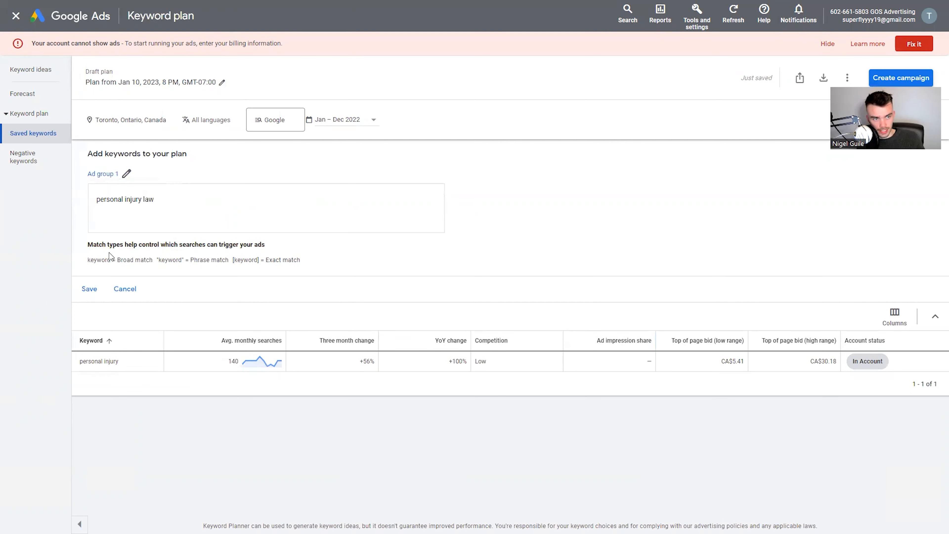
pyautogui.click(89, 289)
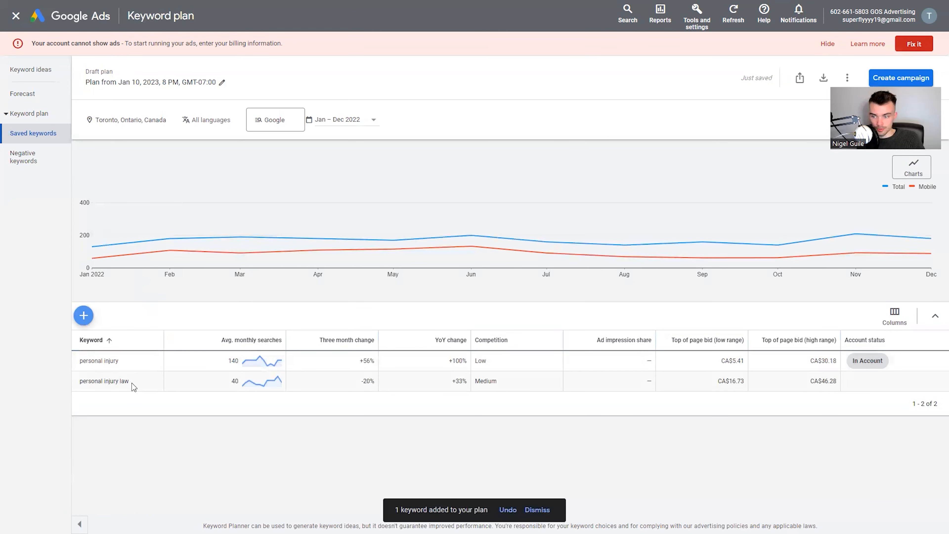
# Step: Examine the low and high top-of-page bids of the saved keywords, especially the high range for "personal injury law"
pyautogui.moveTo(705, 348)
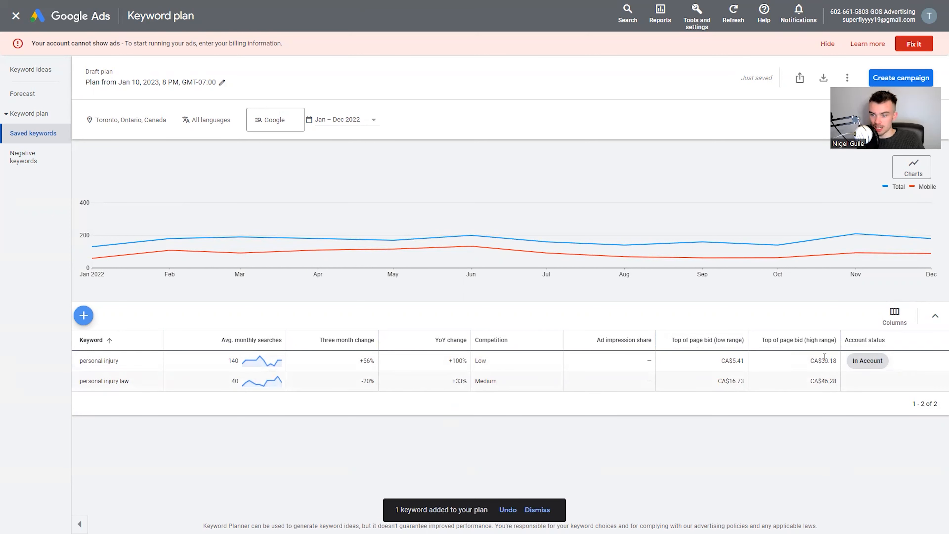
pyautogui.moveTo(821, 381); pyautogui.dragTo(836, 381)
pyautogui.click(833, 397)
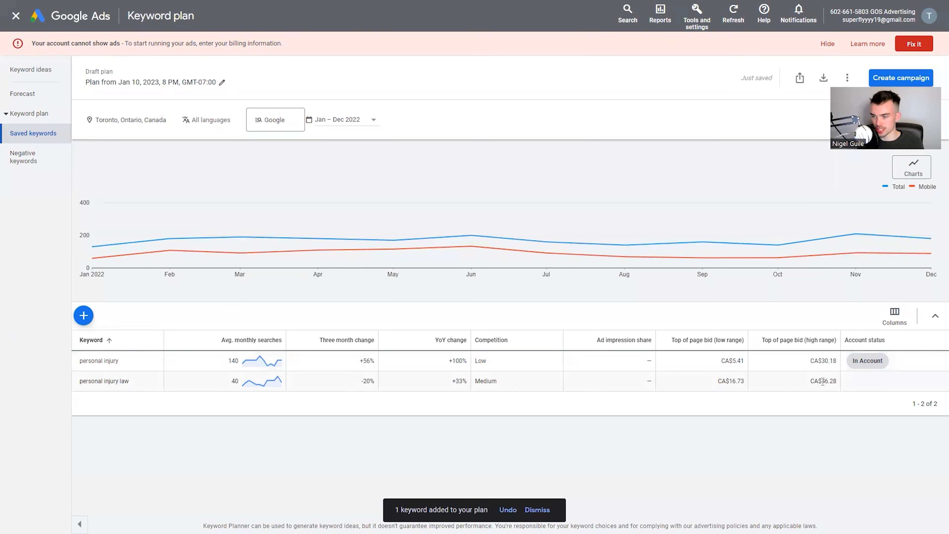
pyautogui.click(824, 398)
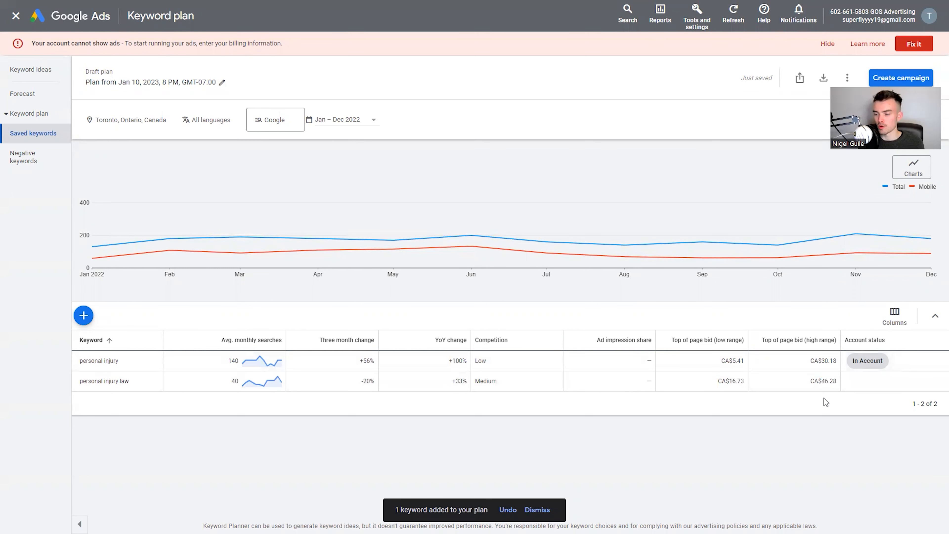
pyautogui.doubleClick(822, 383)
pyautogui.click(806, 399)
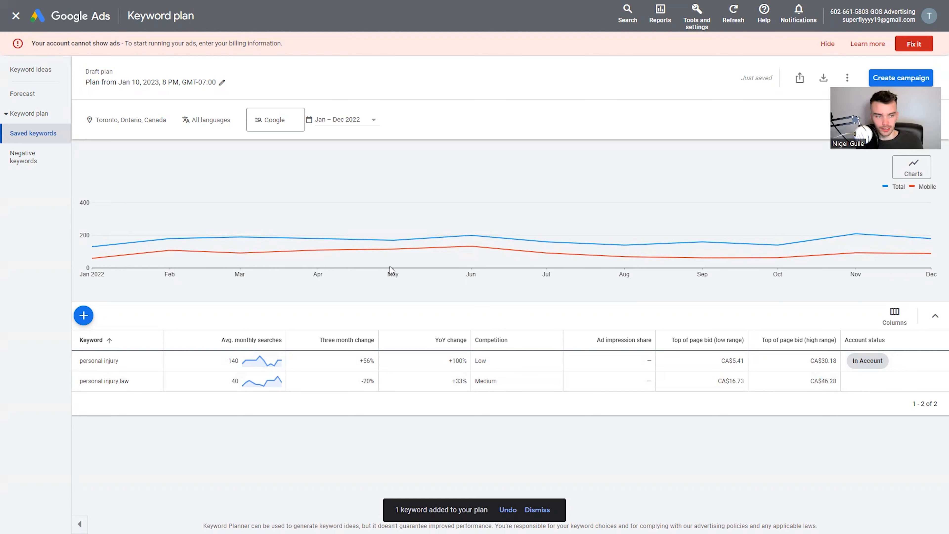
# Step: Add the keyword "car detailing" to Ad group 1 in the keyword plan for comparison and save it
pyautogui.click(83, 315)
pyautogui.click(173, 198)
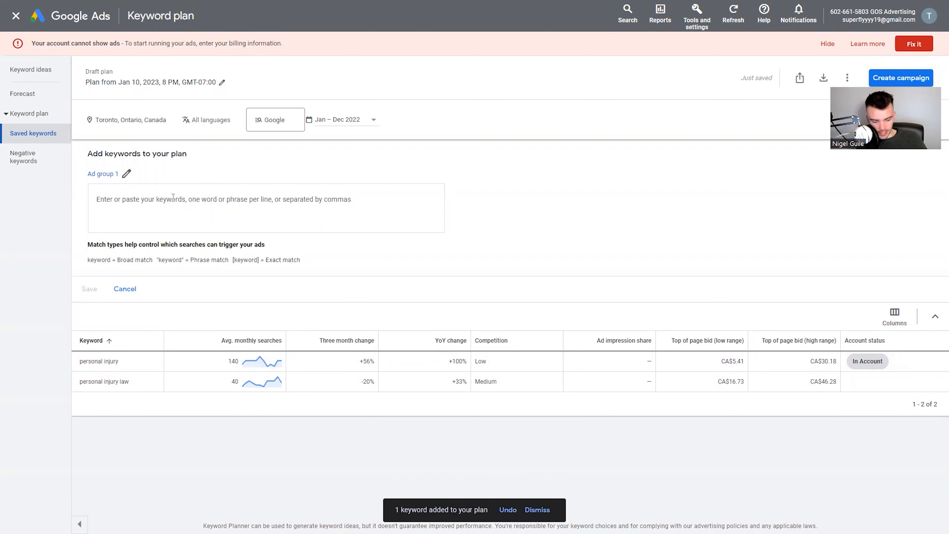
pyautogui.write('car det')
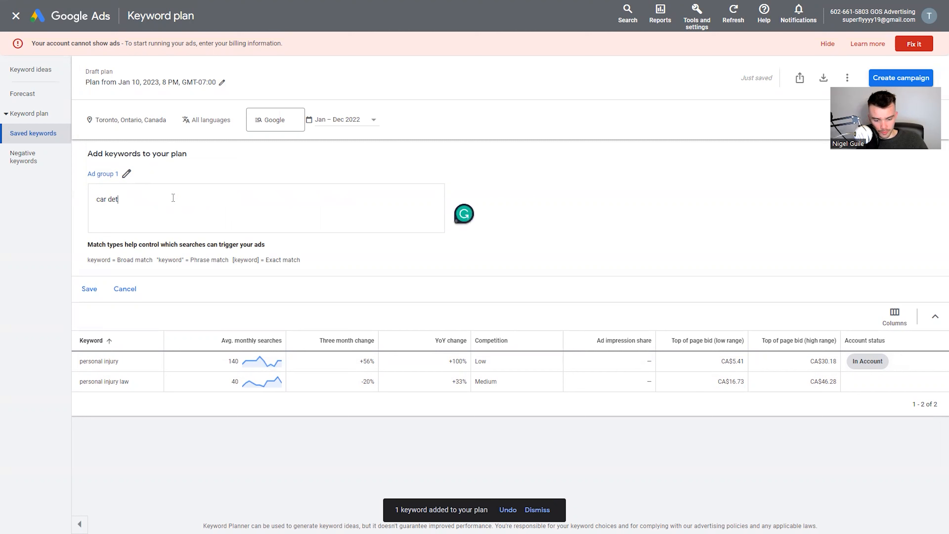
pyautogui.write('ailing')
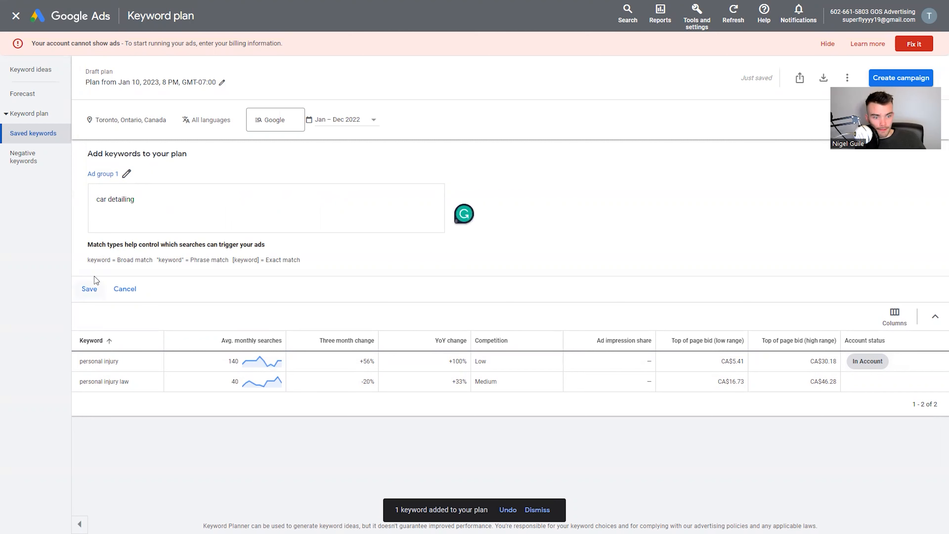
pyautogui.click(90, 290)
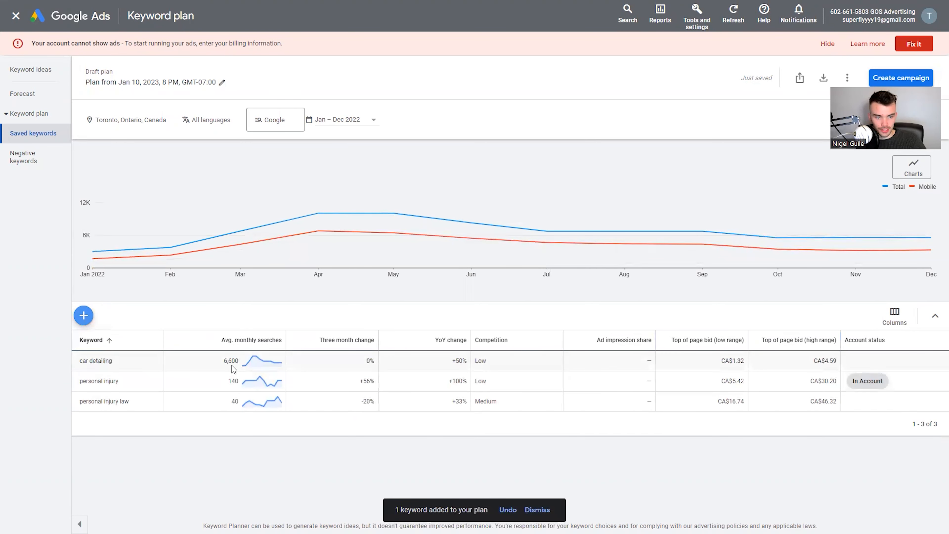
# Step: Examine the average monthly searches and the low and high top-of-page bids for "car detailing"
pyautogui.moveTo(227, 363); pyautogui.dragTo(238, 362)
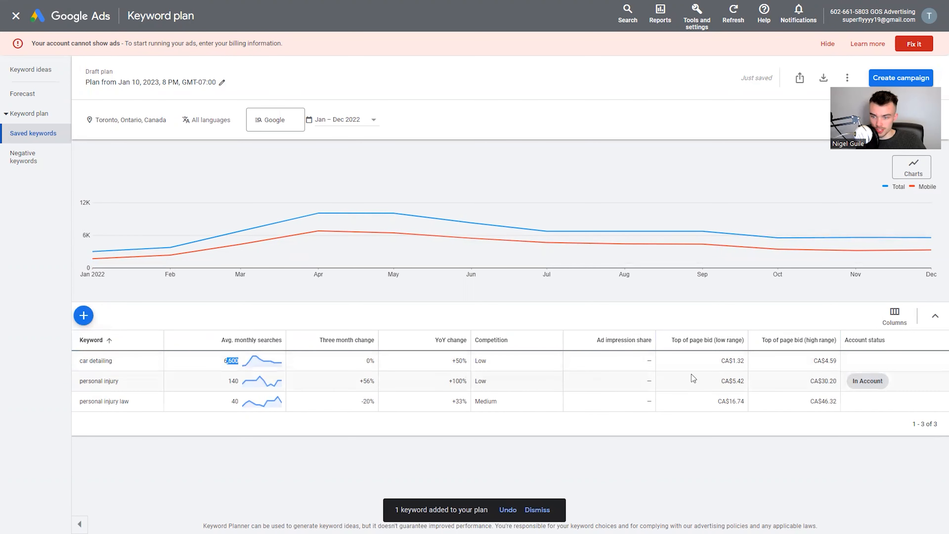
pyautogui.click(725, 361)
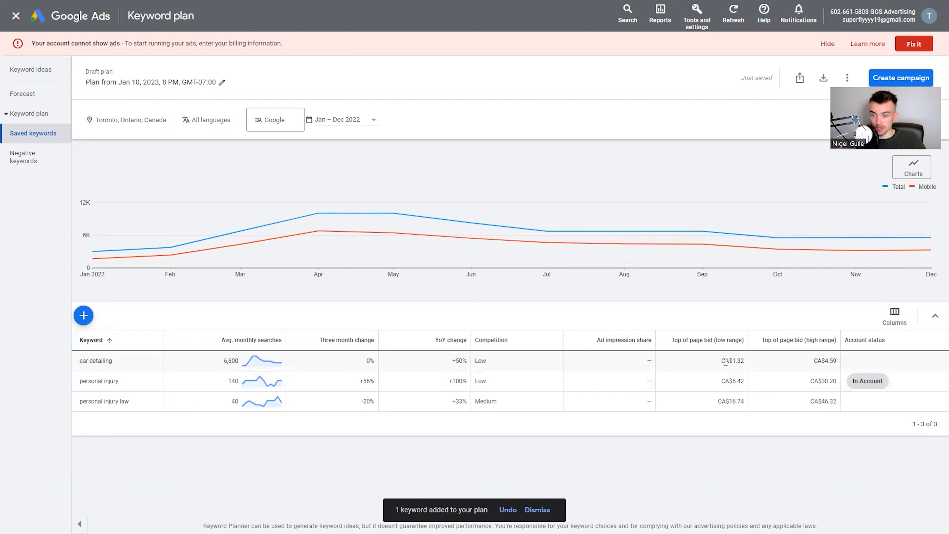
pyautogui.moveTo(727, 361); pyautogui.dragTo(827, 362)
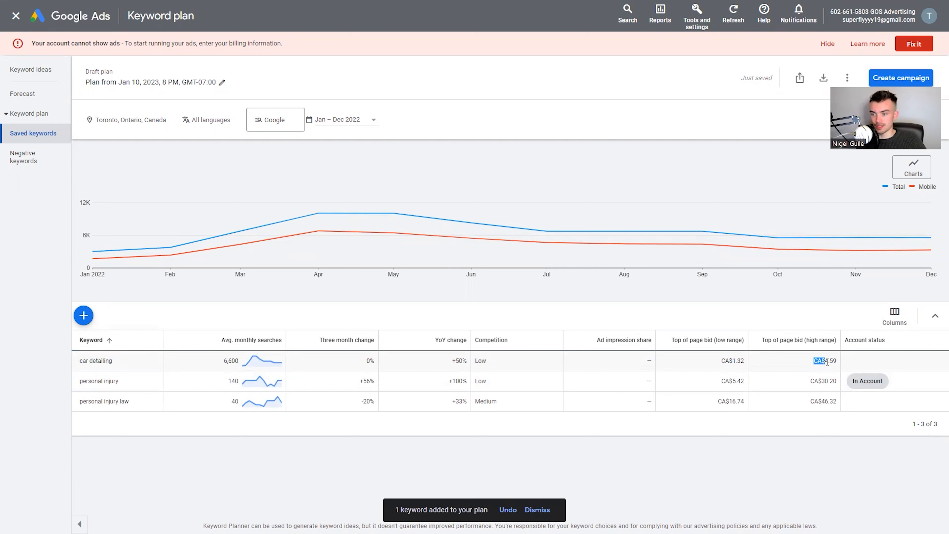
# Step: Add the keyword "dentist near me" to Ad group 1 in the keyword plan and save it
pyautogui.click(83, 315)
pyautogui.click(217, 197)
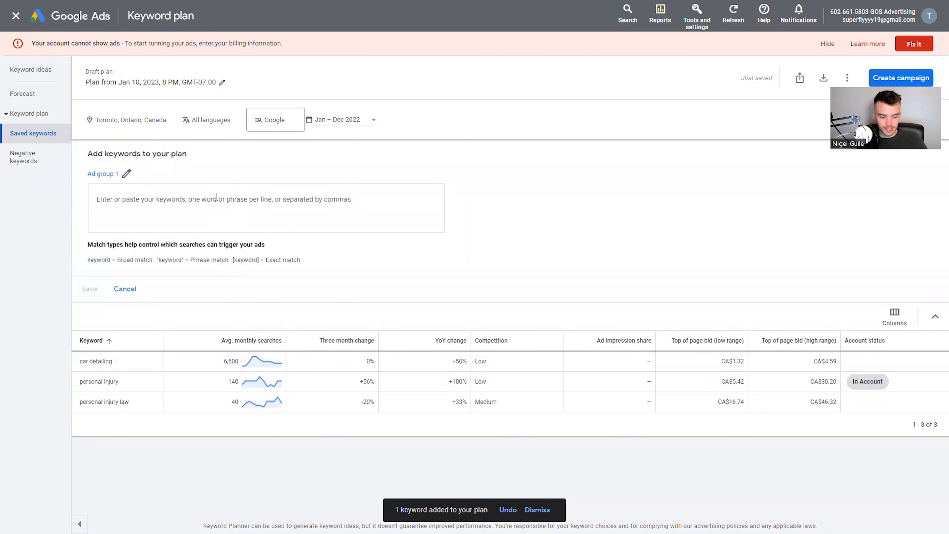
pyautogui.write('dentist near me')
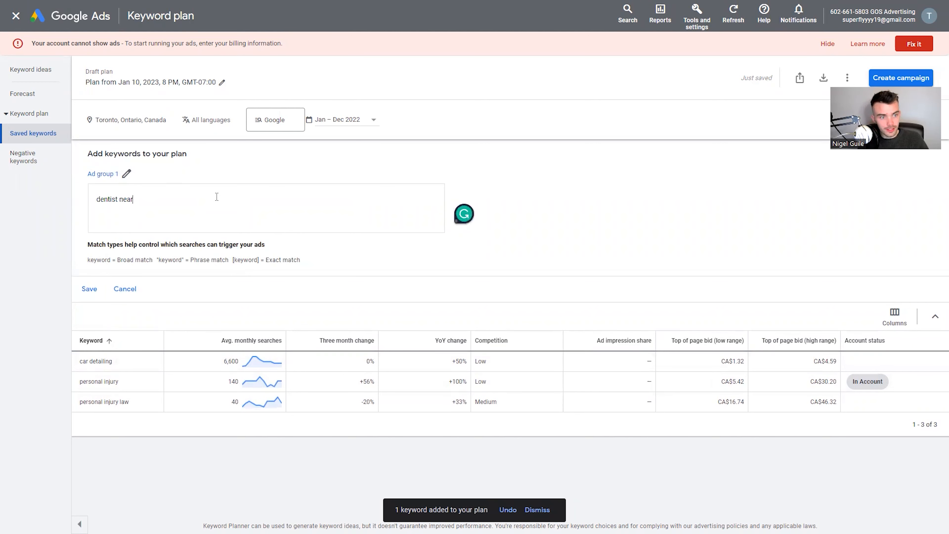
pyautogui.click(95, 296)
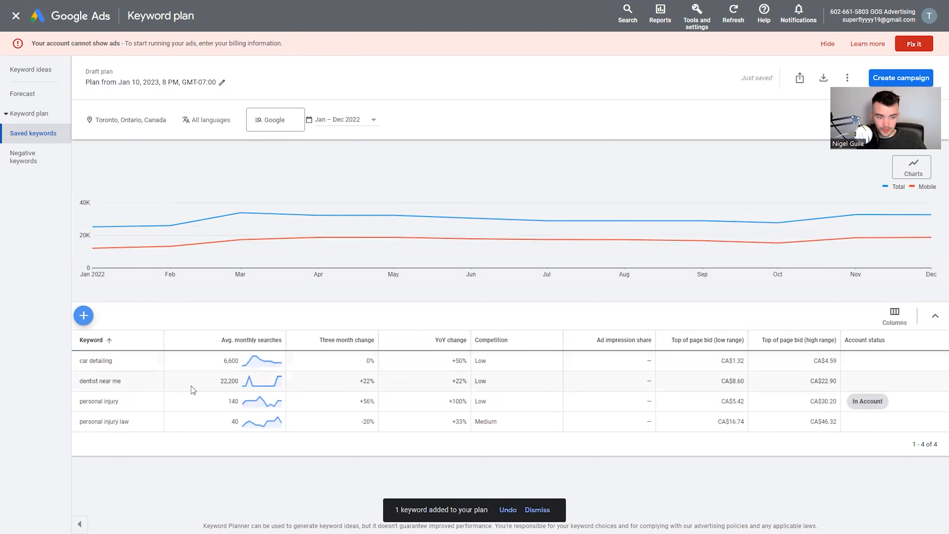
# Step: Examine the average monthly searches and the low and high top-of-page bids for "dentist near me"
pyautogui.moveTo(219, 381); pyautogui.dragTo(226, 381)
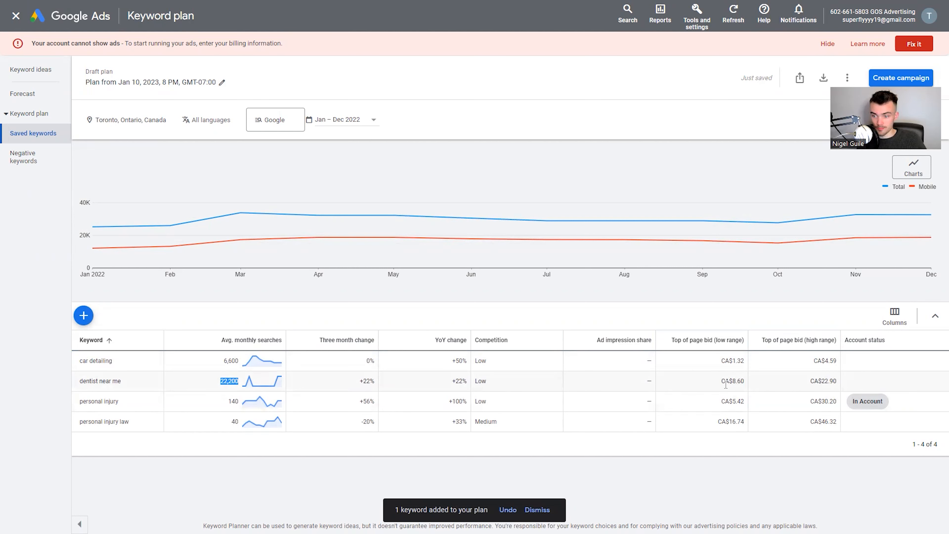
pyautogui.moveTo(722, 383); pyautogui.dragTo(741, 382)
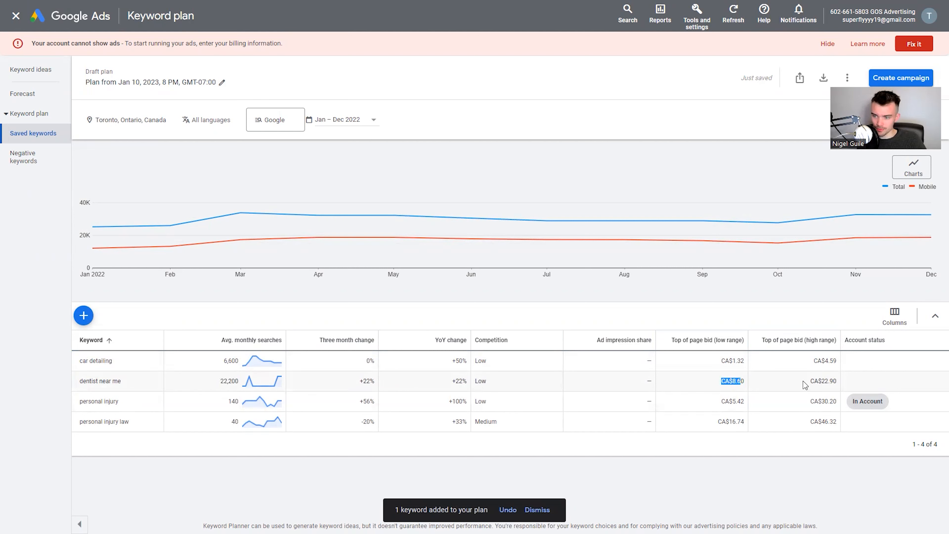
pyautogui.moveTo(818, 380); pyautogui.dragTo(827, 380)
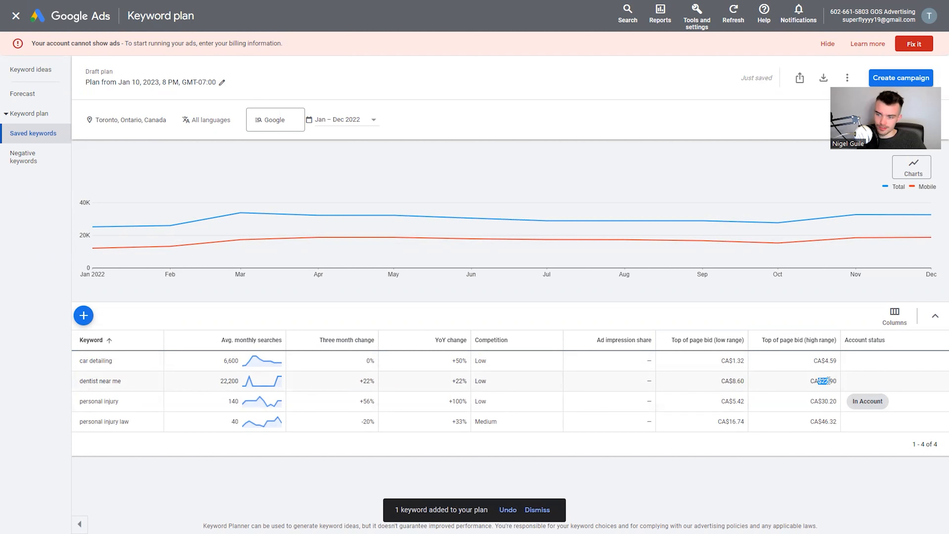
# Step: Add the keyword "lawyer" to Ad group 1 in the keyword plan and save it
pyautogui.click(84, 315)
pyautogui.click(254, 201)
pyautogui.write('l')
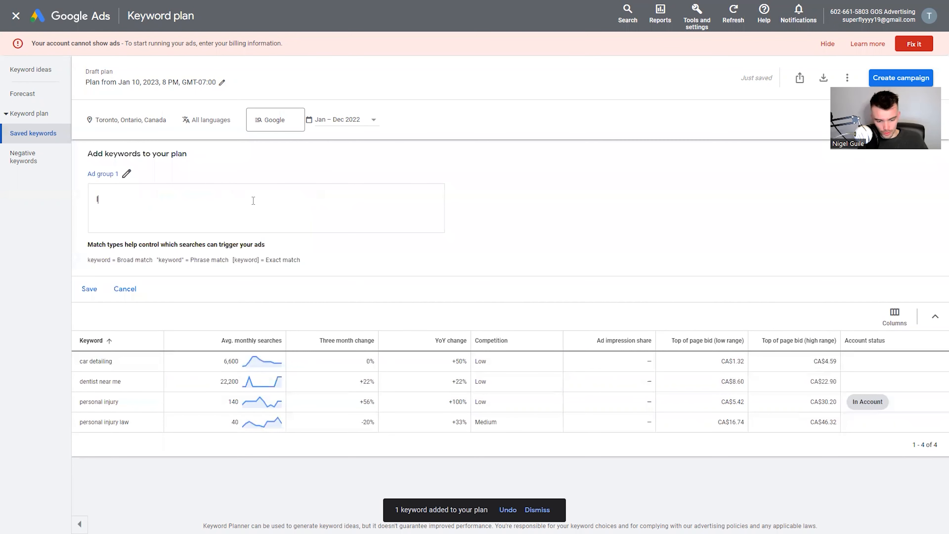
pyautogui.write('awyer')
pyautogui.click(89, 290)
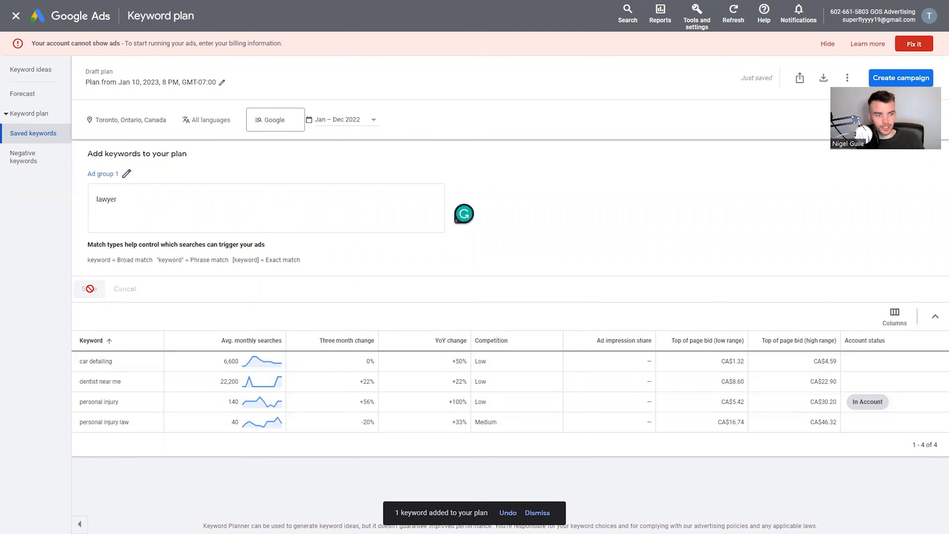
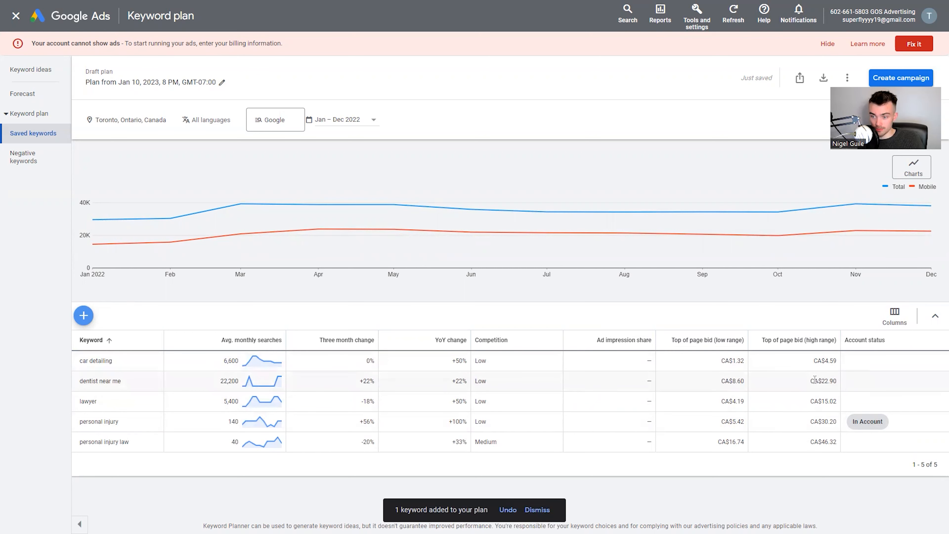
# Step: Compare the top-of-page bids of "dentist near me" with those of "car detailing"
pyautogui.moveTo(808, 383); pyautogui.dragTo(834, 382)
pyautogui.moveTo(720, 381); pyautogui.dragTo(745, 361)
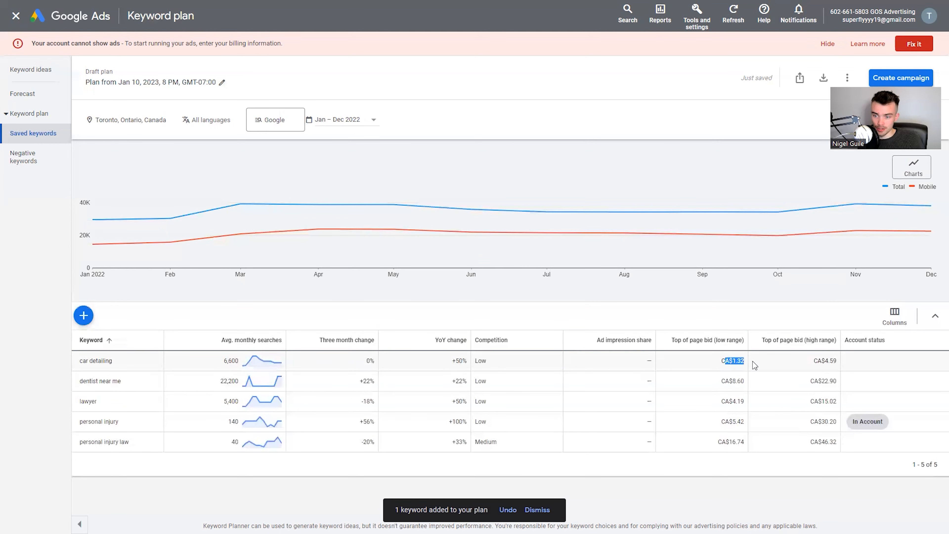
pyautogui.click(60, 335)
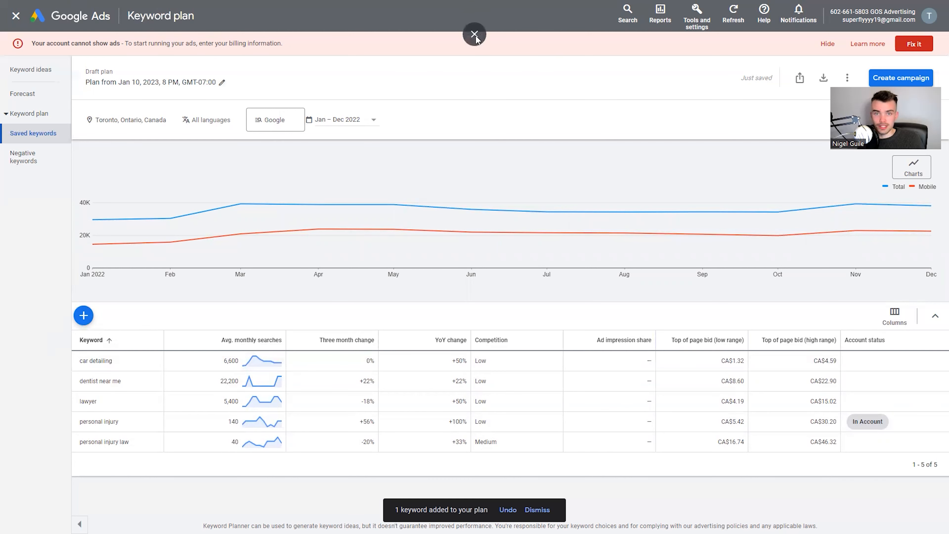
# Step: Close the keyword plan and start discovering new keywords, ready to enter a site for filtering
pyautogui.click(16, 16)
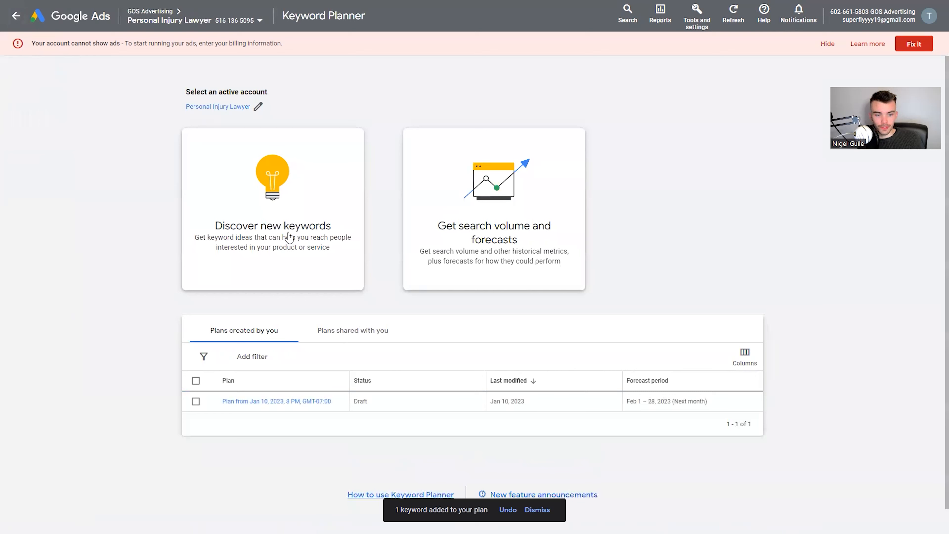
pyautogui.click(301, 226)
pyautogui.click(262, 301)
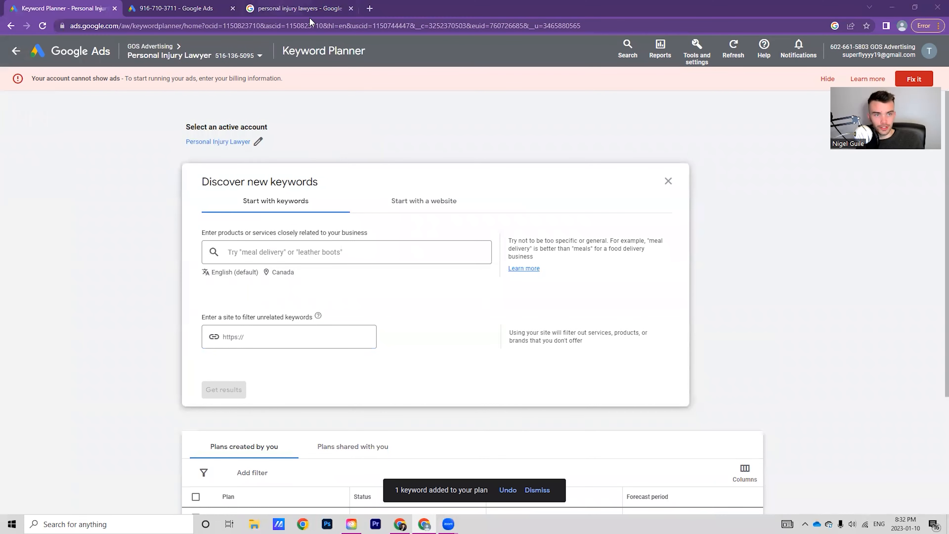
# Step: Open the Mussio Goodman ad from the personal injury lawyers search results, copy its landing page URL and return to Keyword Planner
pyautogui.click(308, 17)
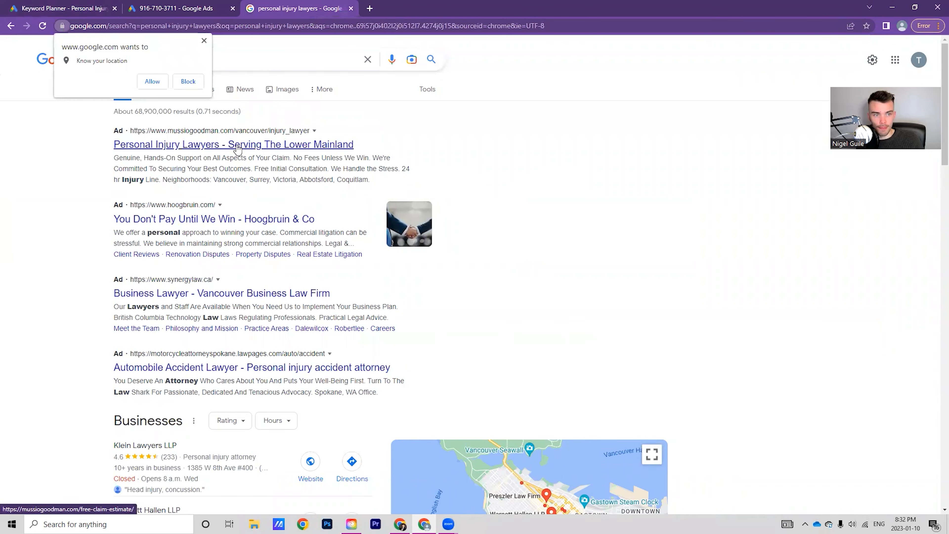
pyautogui.click(238, 146)
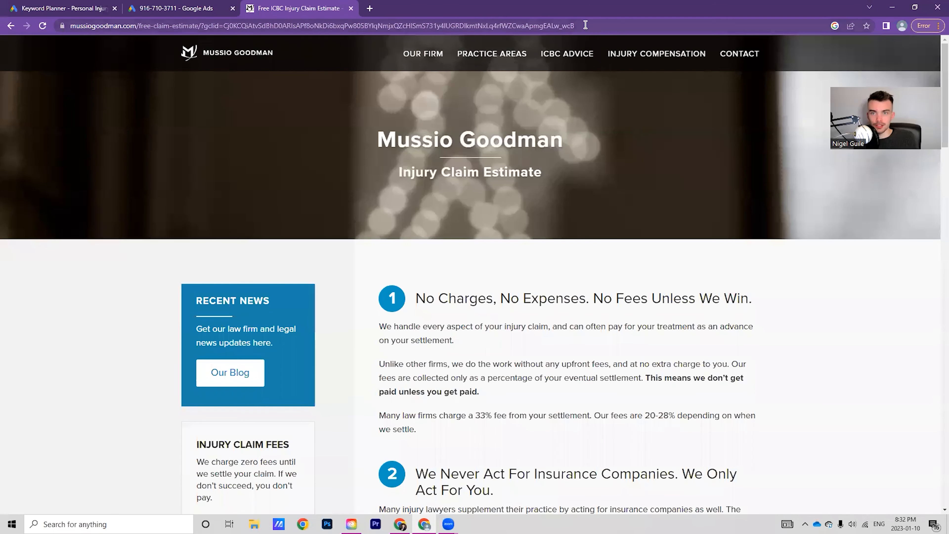
pyautogui.moveTo(584, 24); pyautogui.dragTo(63, 27)
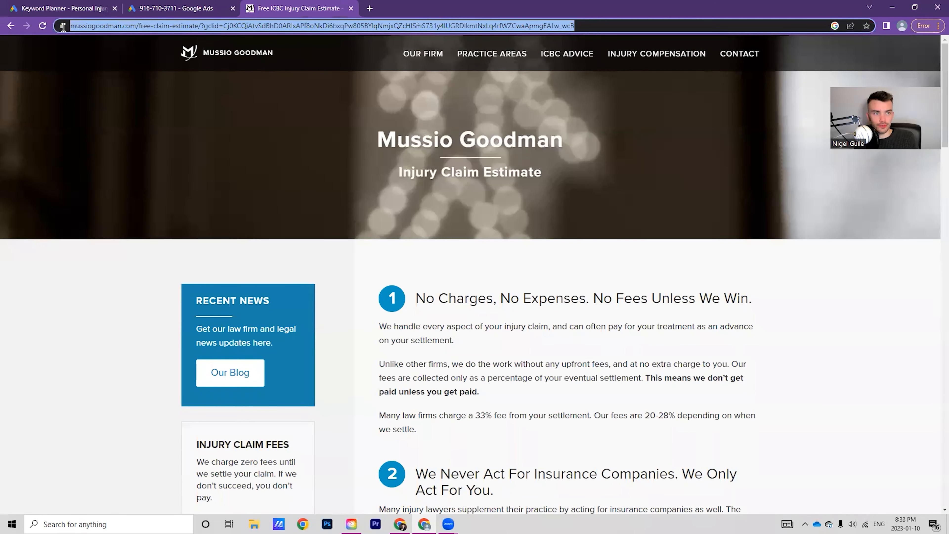
pyautogui.click(182, 9)
pyautogui.click(96, 5)
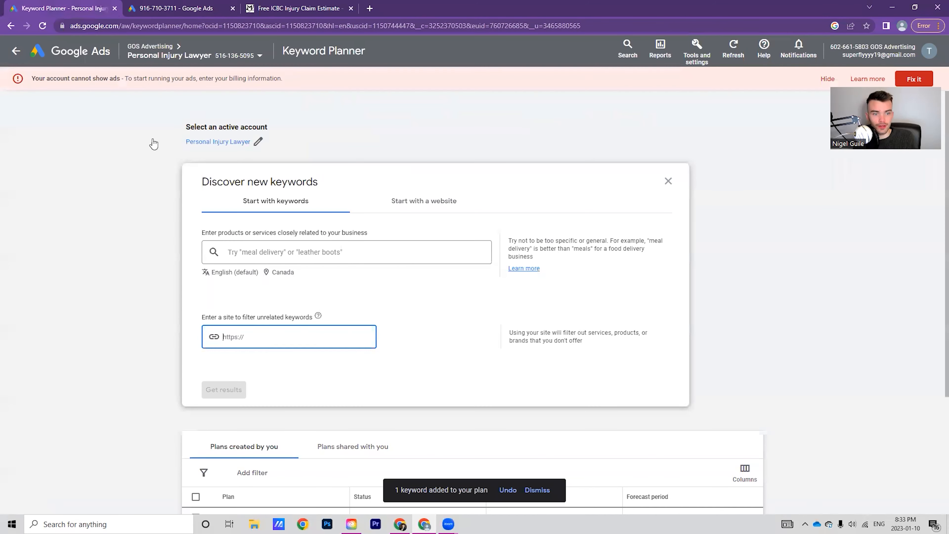
# Step: Get keyword ideas from the copied mussiogoodman.com free-claim-estimate URL, starting with a website and using only this page
pyautogui.hotkey('ctrl', 'v')
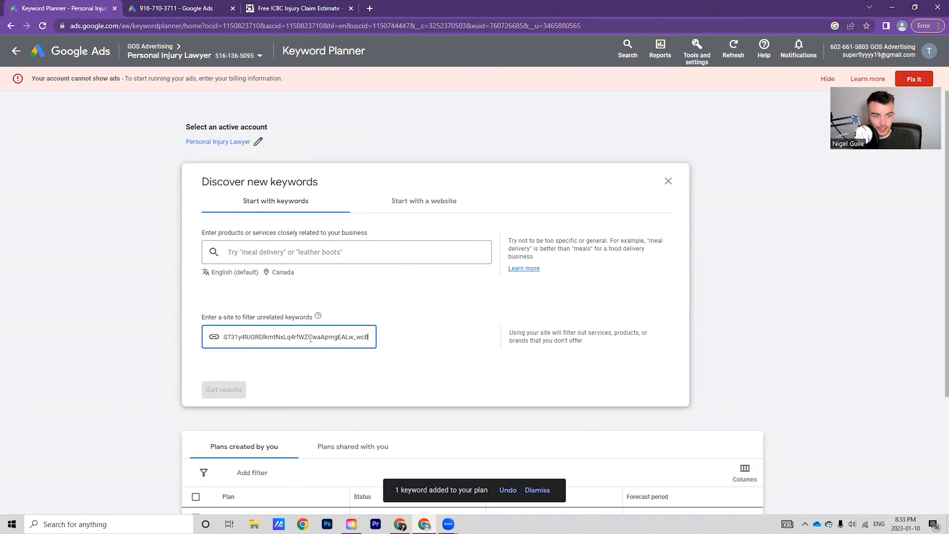
pyautogui.scroll(-3, 308, 389)
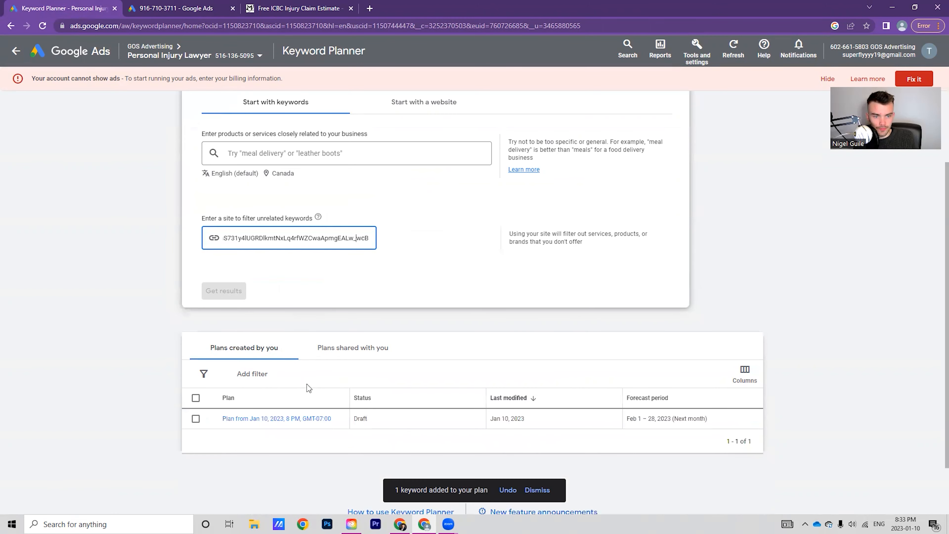
pyautogui.click(402, 106)
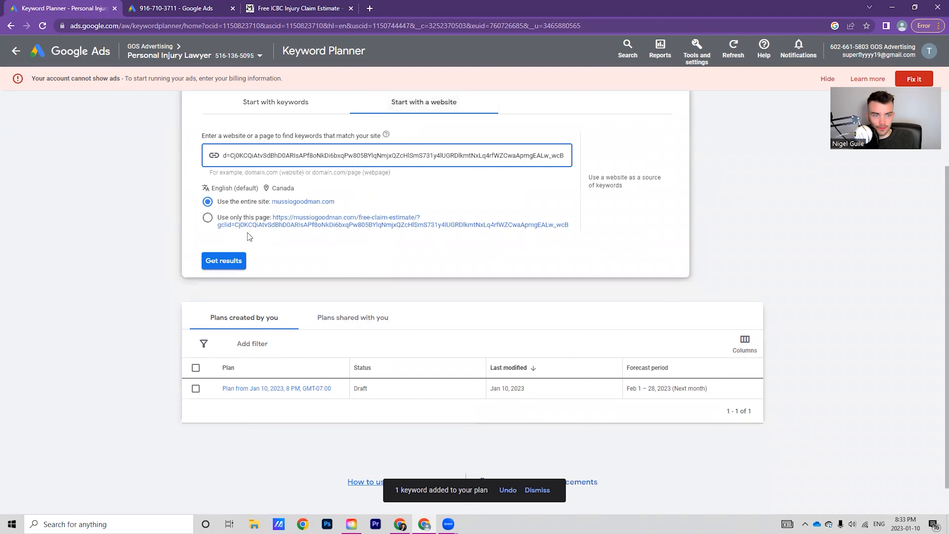
pyautogui.click(208, 218)
pyautogui.scroll(2, 235, 267)
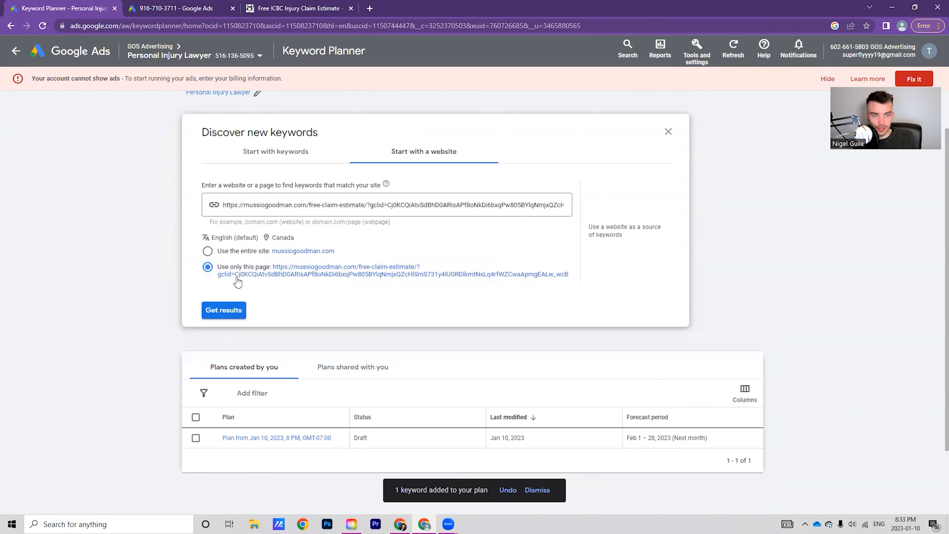
pyautogui.click(232, 309)
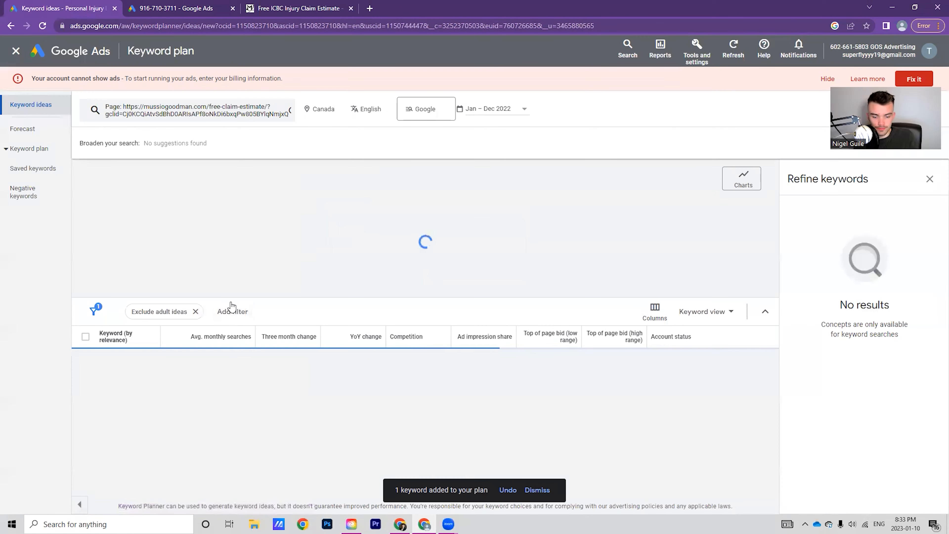
pyautogui.press('F11')
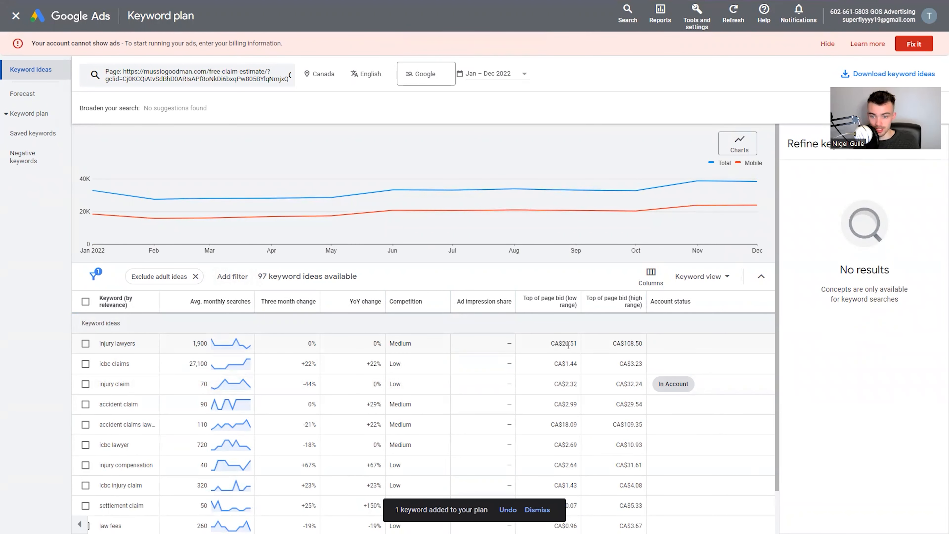
# Step: Add the third through eighth keyword ideas on the second results page, including "injury claim lawyer" and "icbc pay", to the keyword plan
pyautogui.scroll(-1, 537, 388)
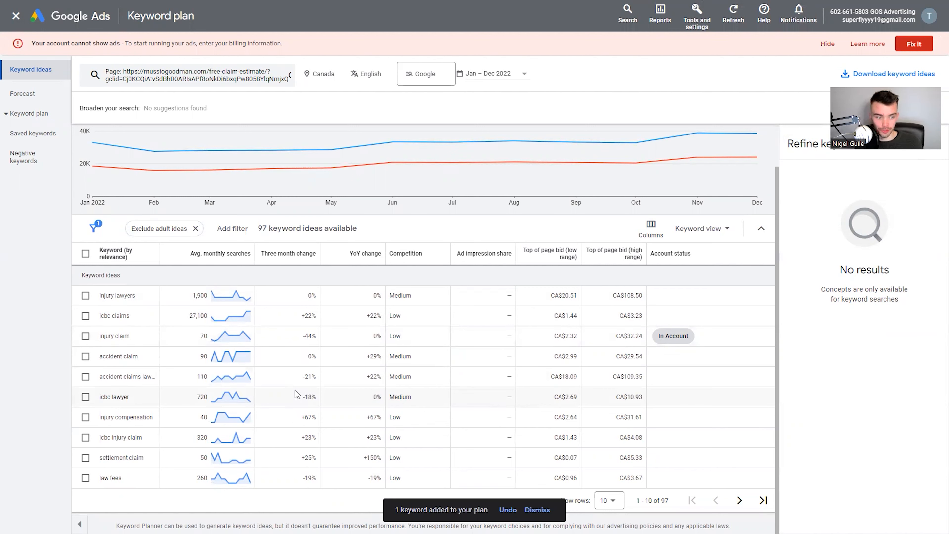
pyautogui.click(739, 500)
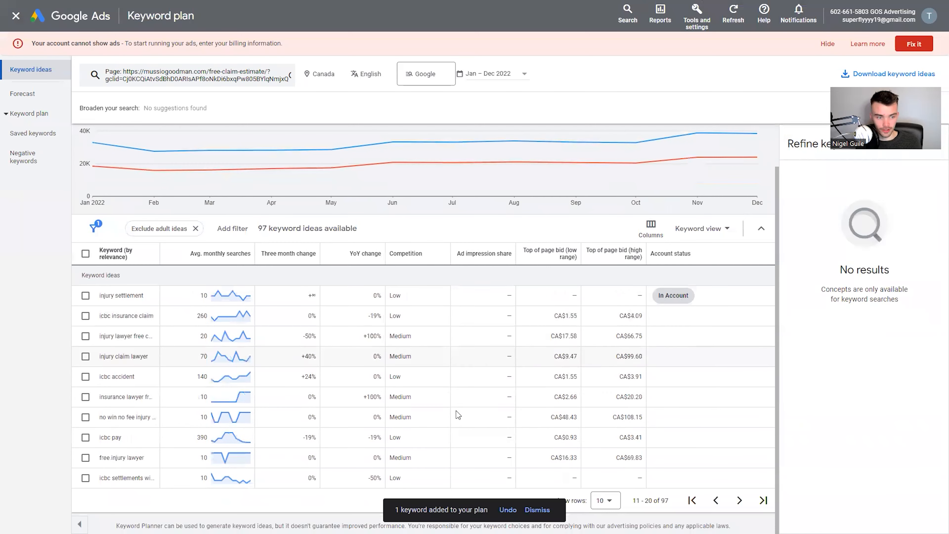
pyautogui.click(85, 335)
pyautogui.click(86, 356)
pyautogui.click(86, 376)
pyautogui.click(85, 397)
pyautogui.click(85, 416)
pyautogui.click(85, 436)
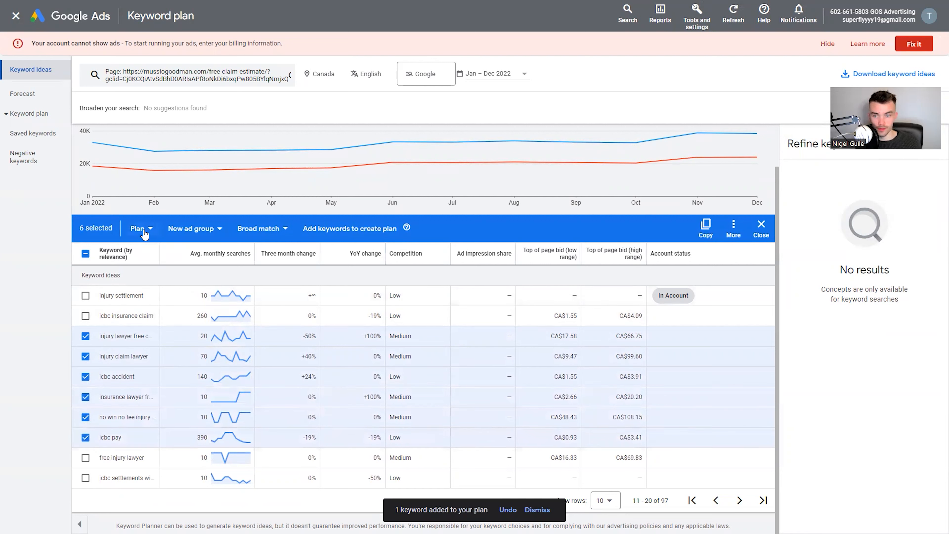
pyautogui.click(183, 229)
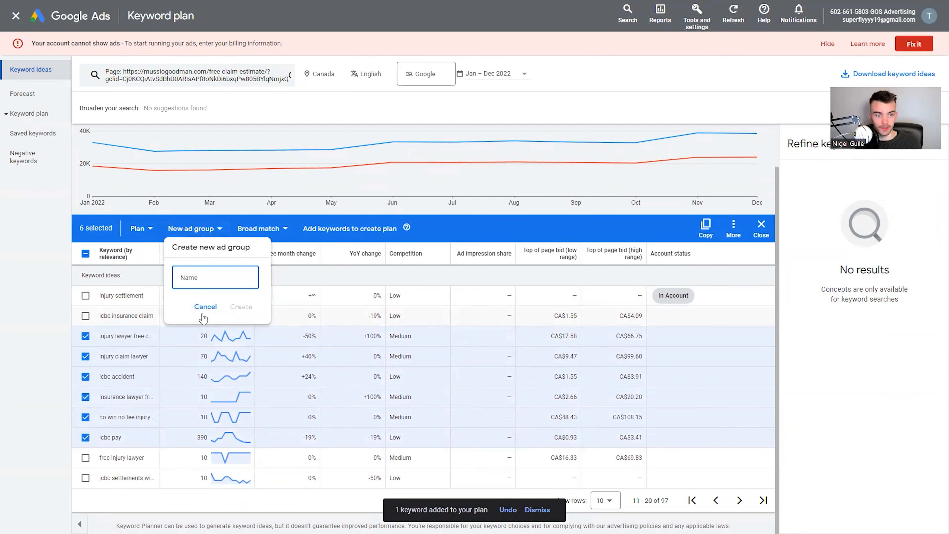
pyautogui.click(203, 310)
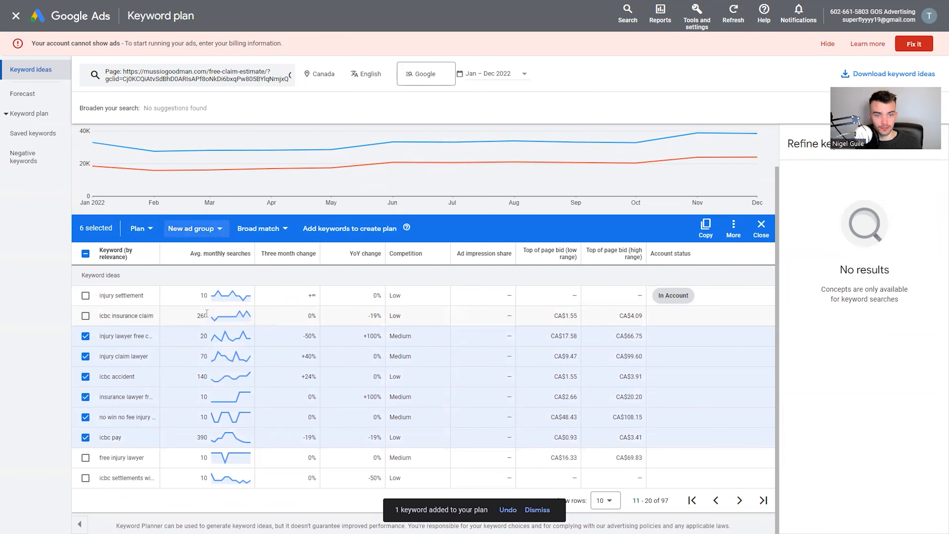
pyautogui.click(373, 230)
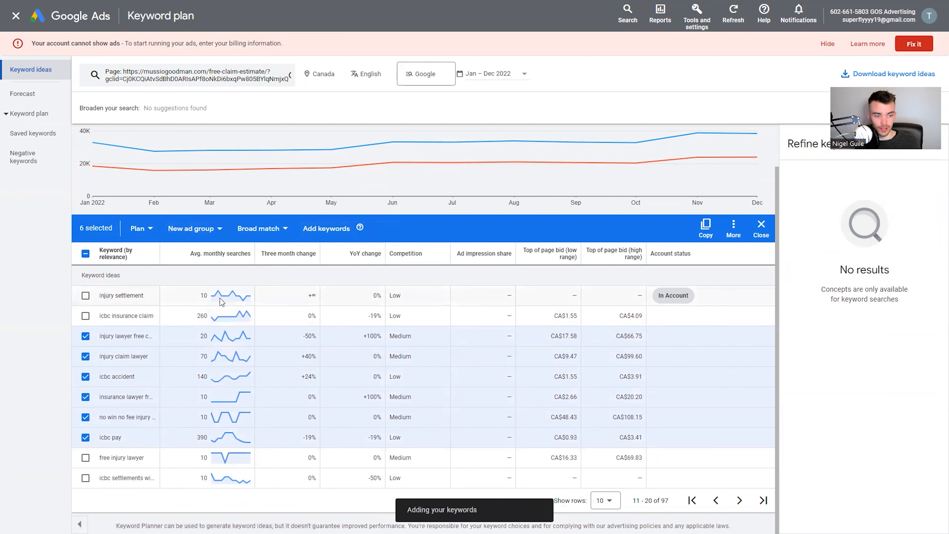
pyautogui.click(140, 229)
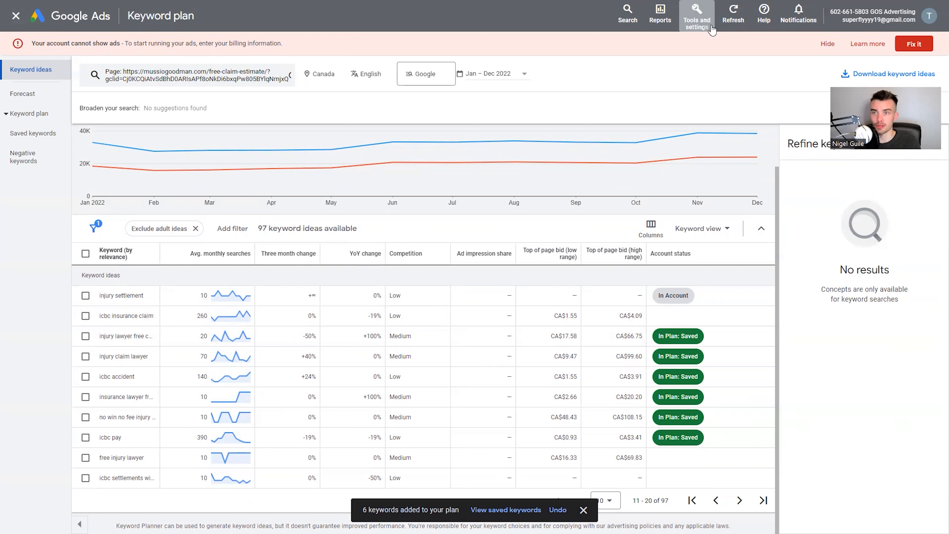
# Step: Open the Conversions summary for the Personal Injury Lawyer account
pyautogui.click(697, 15)
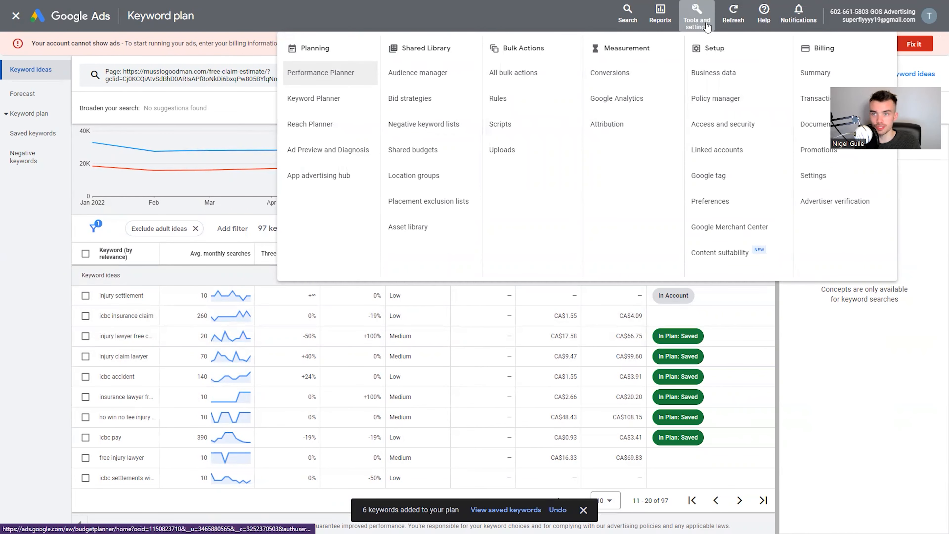
pyautogui.click(631, 75)
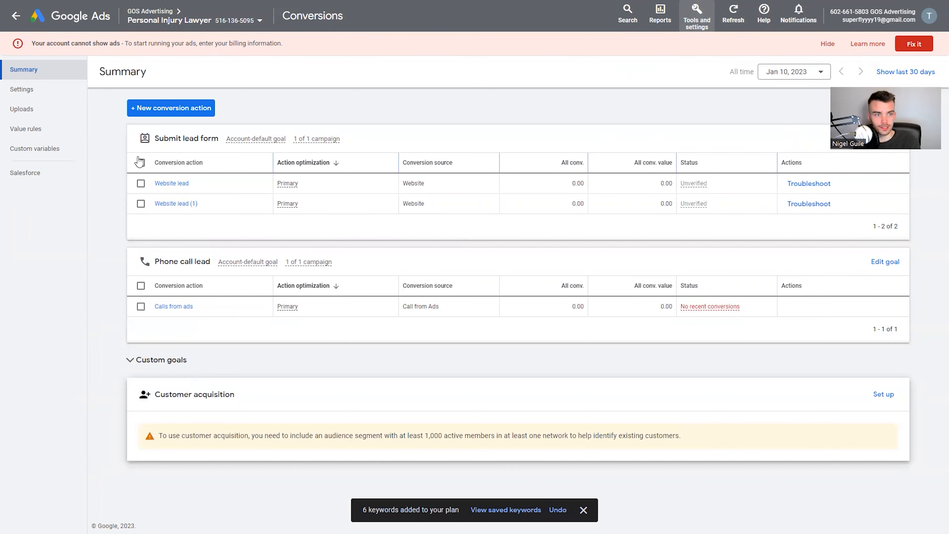
pyautogui.click(164, 110)
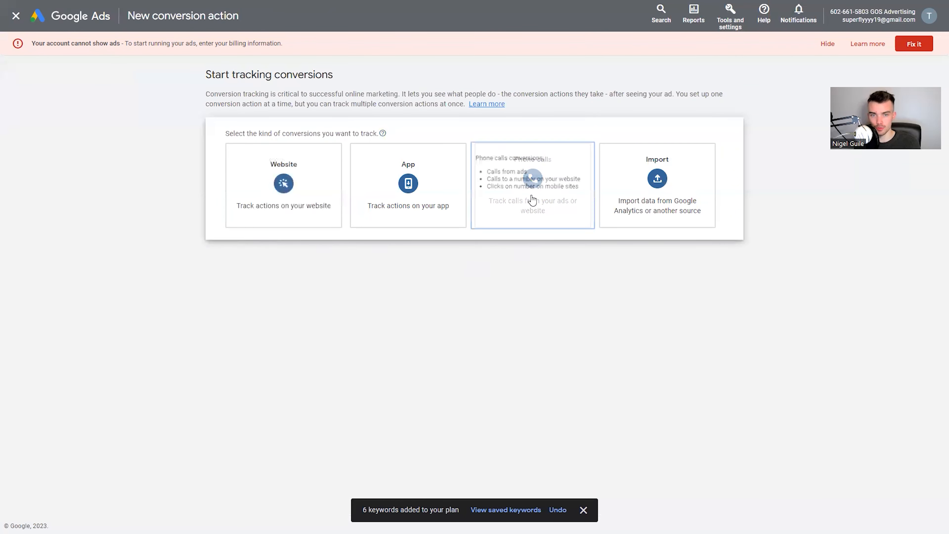
pyautogui.click(307, 170)
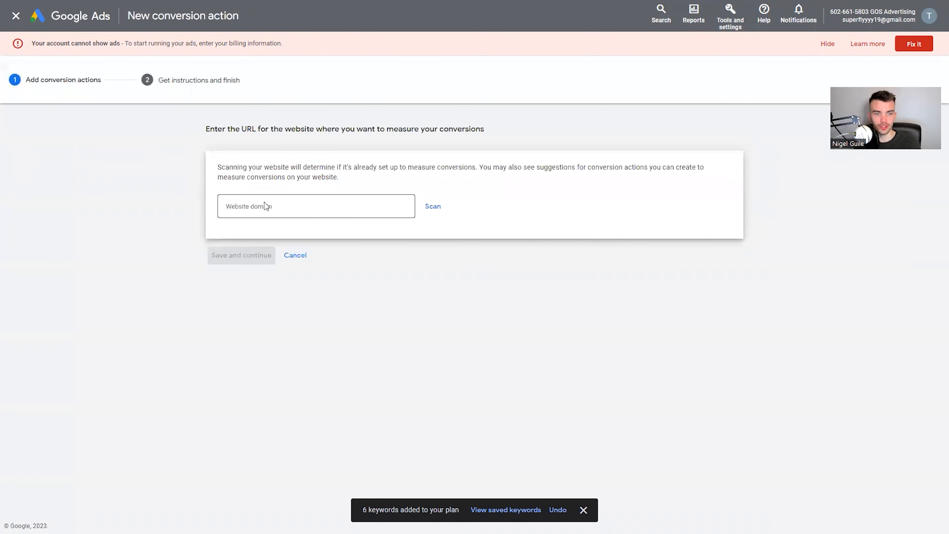
pyautogui.click(252, 209)
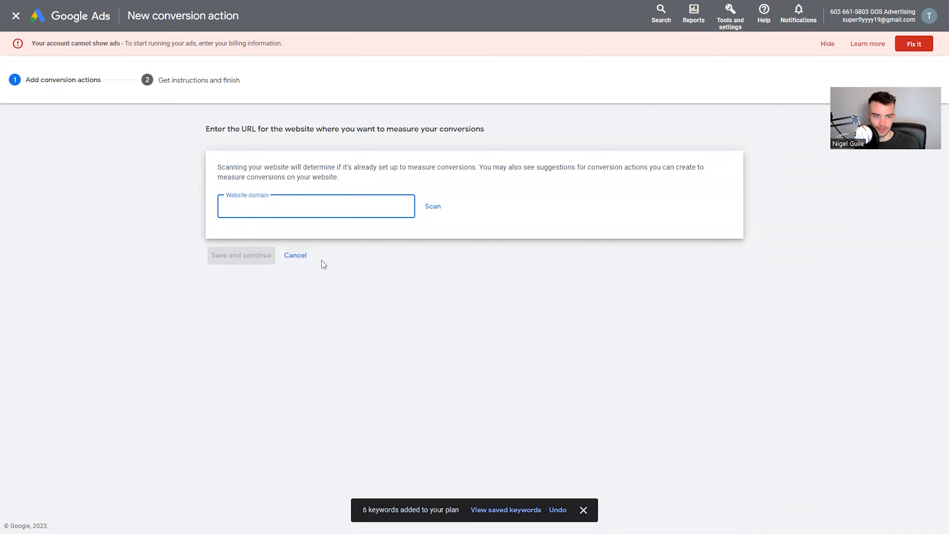
pyautogui.click(293, 257)
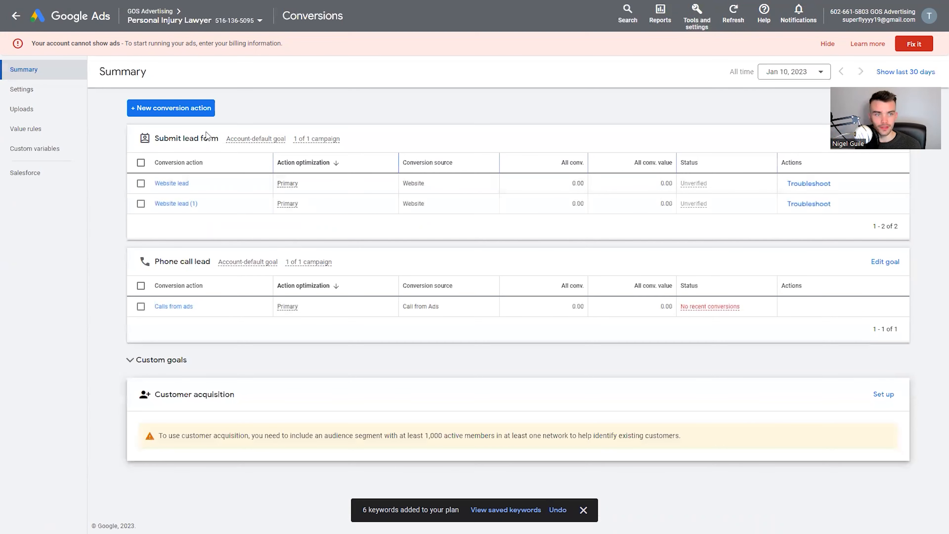
# Step: Start a new phone-call conversion action that tracks calls to a phone number on the website
pyautogui.click(172, 111)
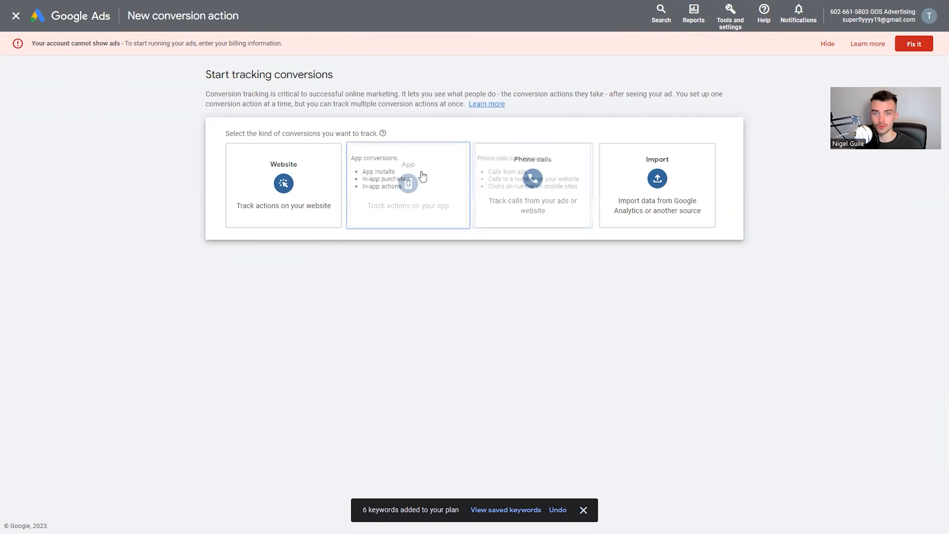
pyautogui.click(534, 183)
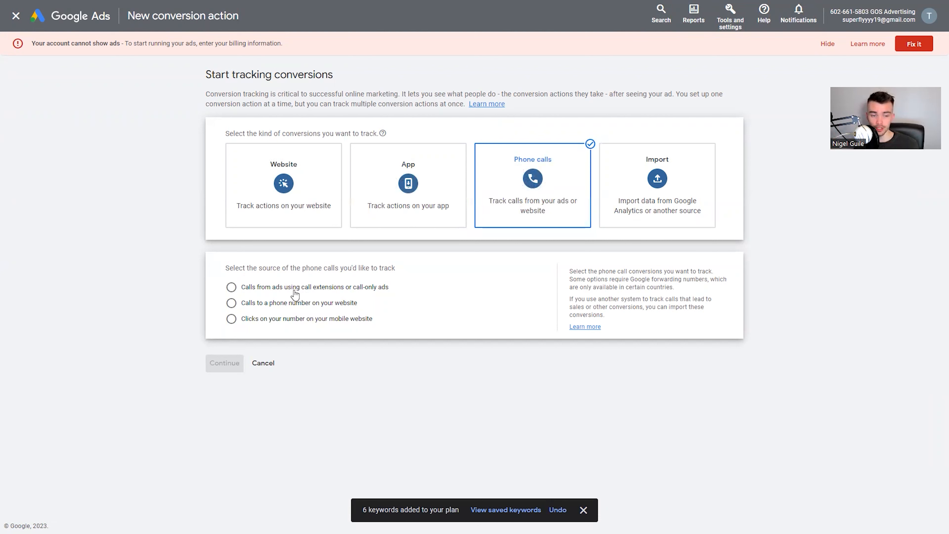
pyautogui.click(231, 303)
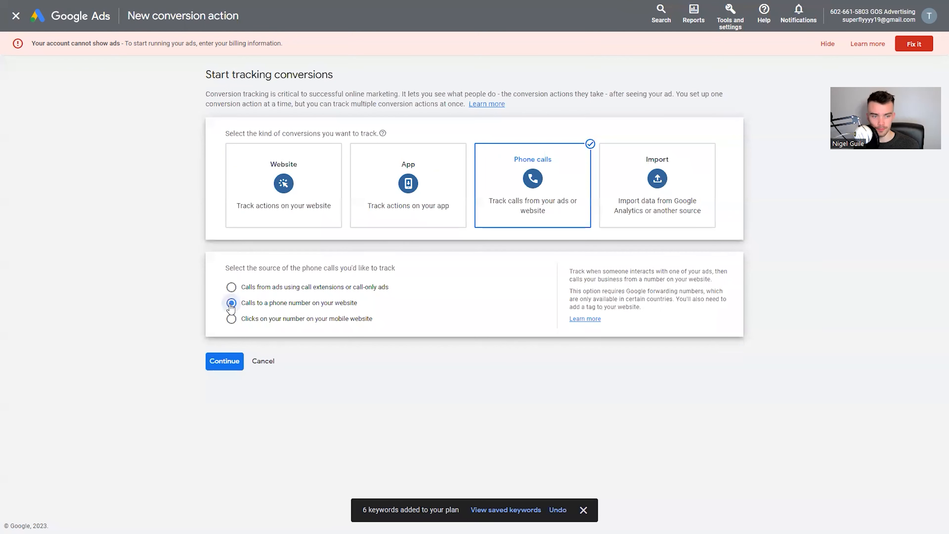
pyautogui.click(224, 360)
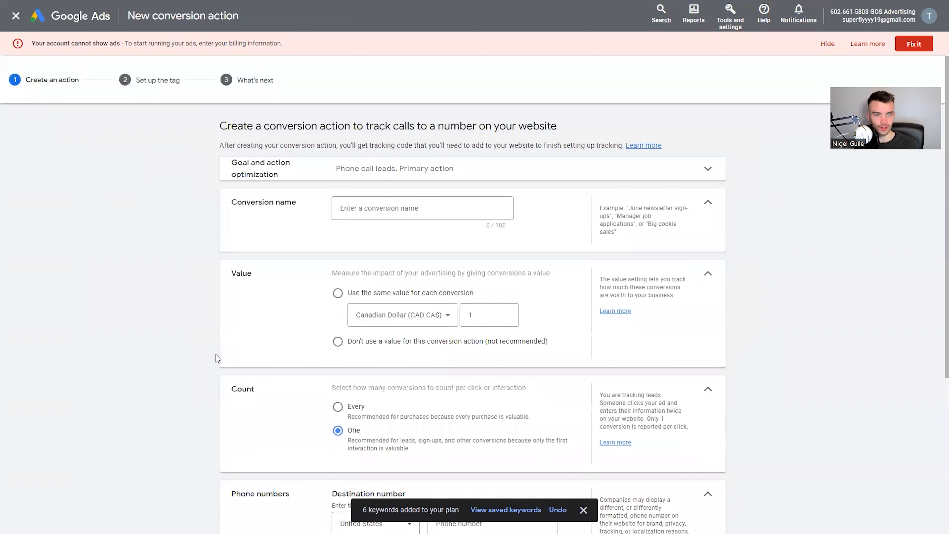
# Step: Name the conversion action "Phone Call" and choose not to use a value for it
pyautogui.click(383, 210)
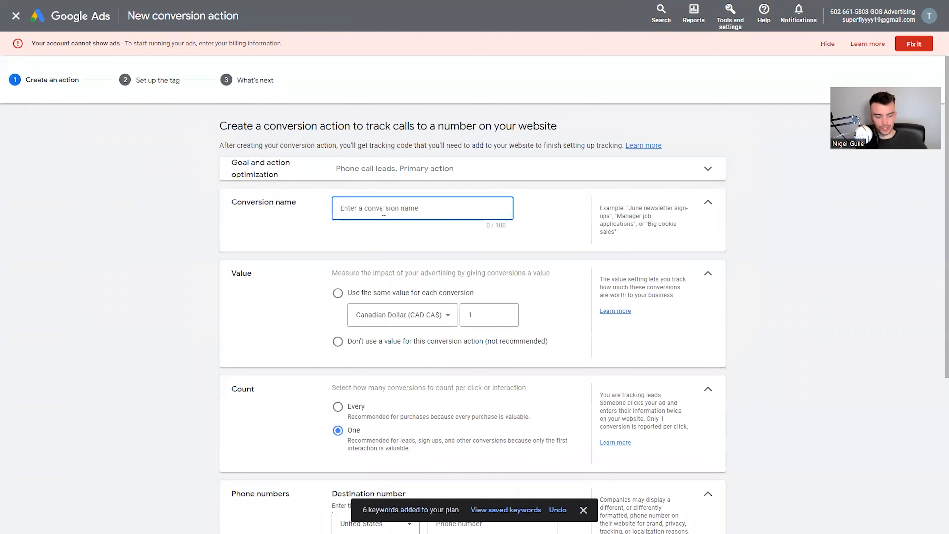
pyautogui.write('Phone Call')
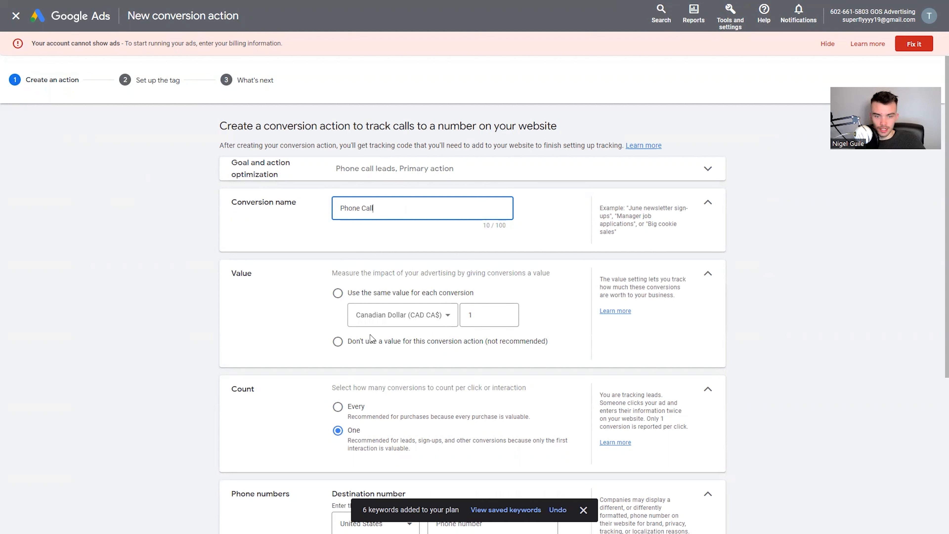
pyautogui.click(338, 342)
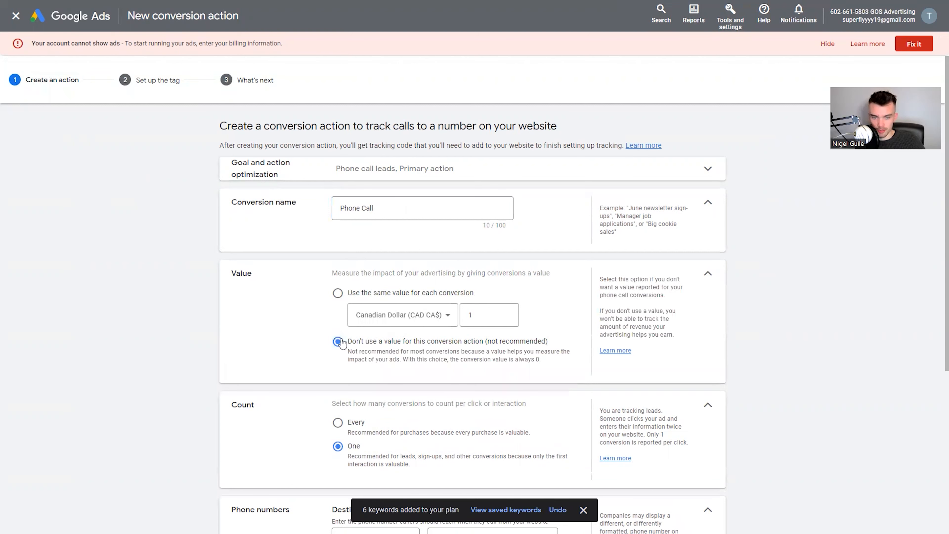
# Step: Switch the conversion count to Every and back to One
pyautogui.scroll(-3, 346, 361)
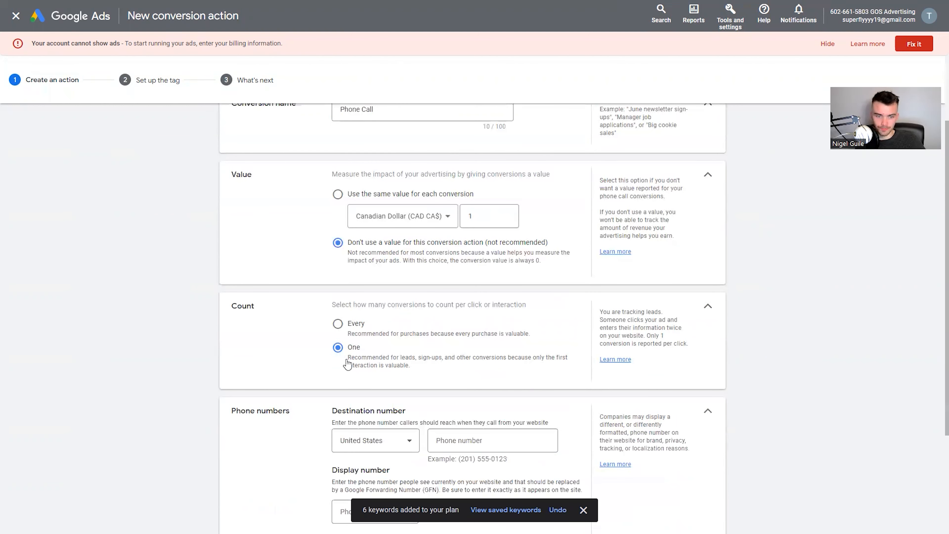
pyautogui.scroll(-1, 347, 362)
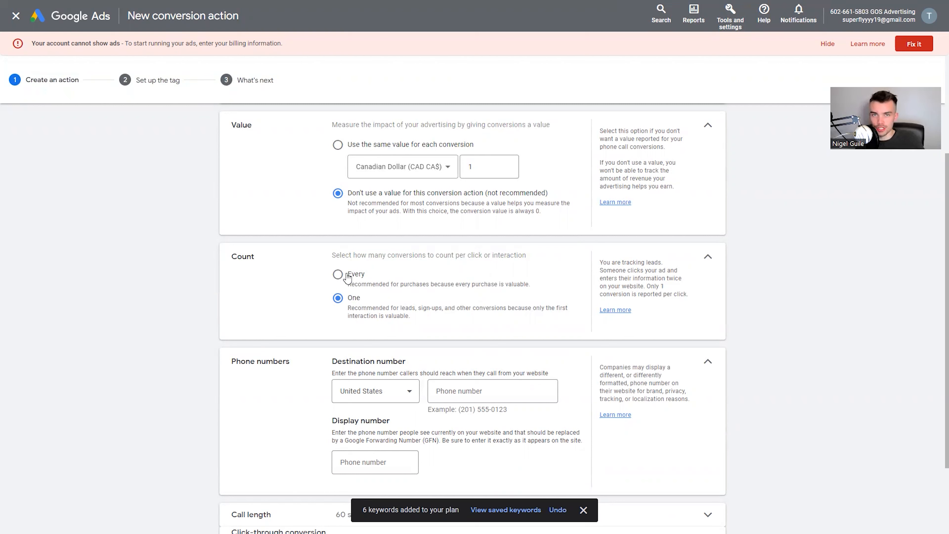
pyautogui.click(338, 275)
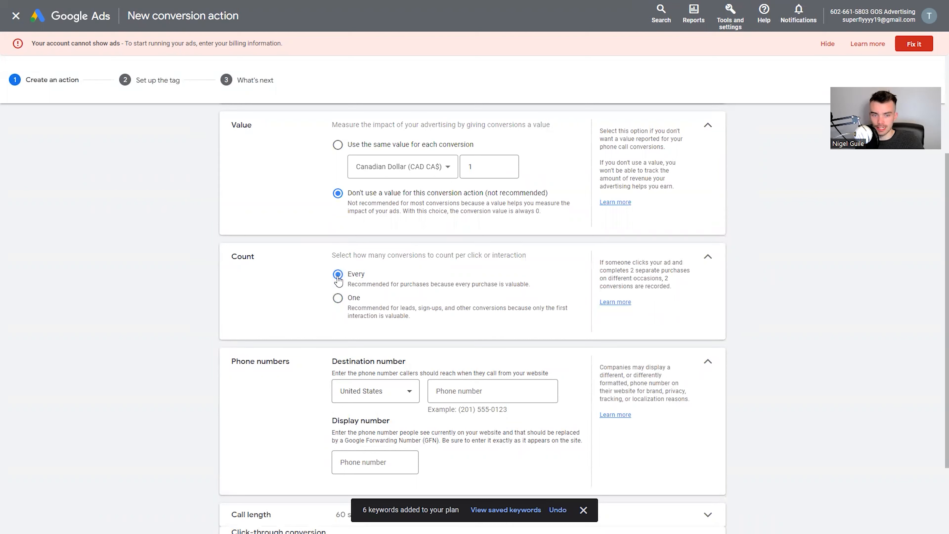
pyautogui.click(338, 298)
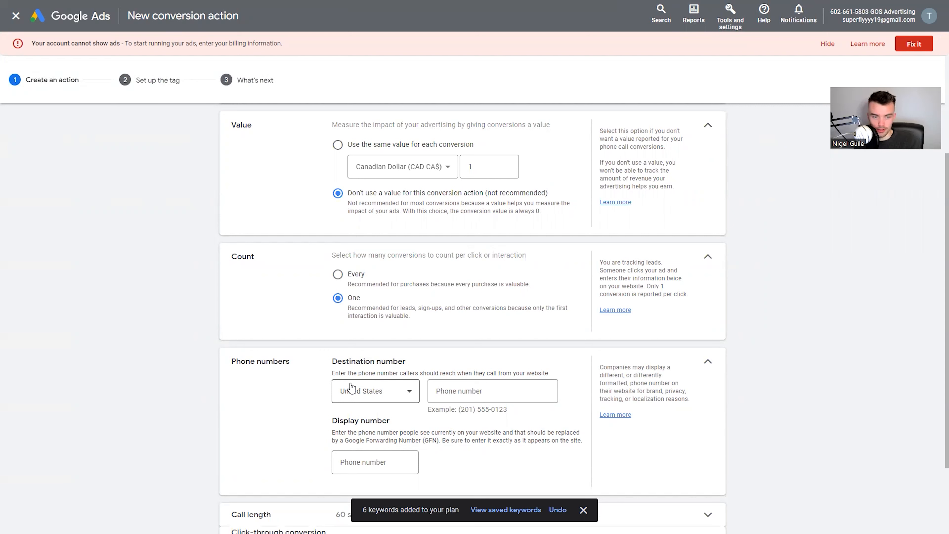
# Step: Enter the sample phone number as the United States destination number and reuse it as the website display number
pyautogui.scroll(-1, 371, 370)
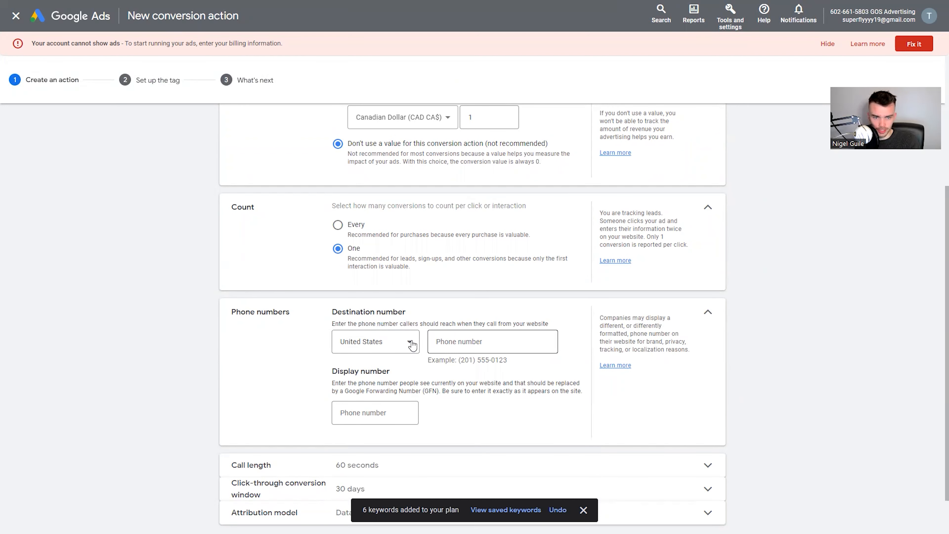
pyautogui.click(467, 339)
pyautogui.write('2')
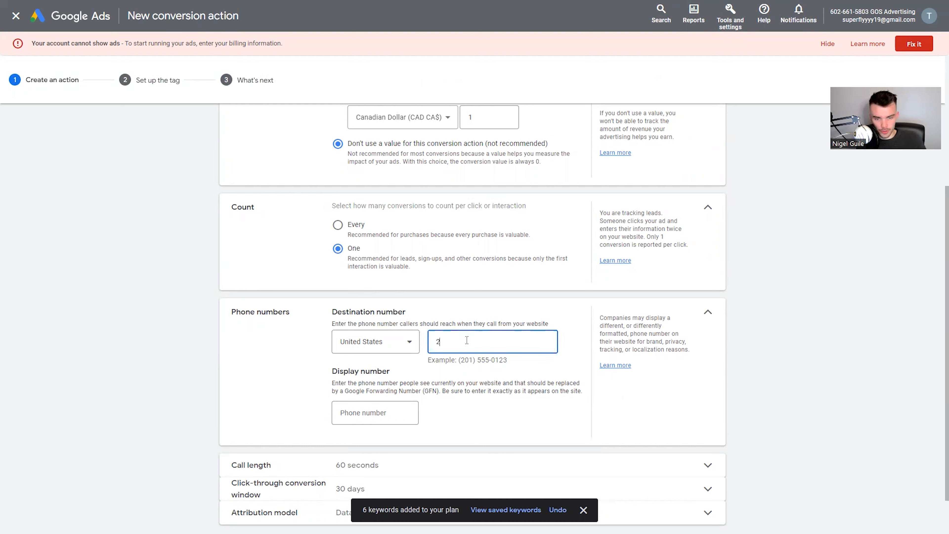
pyautogui.write('0155')
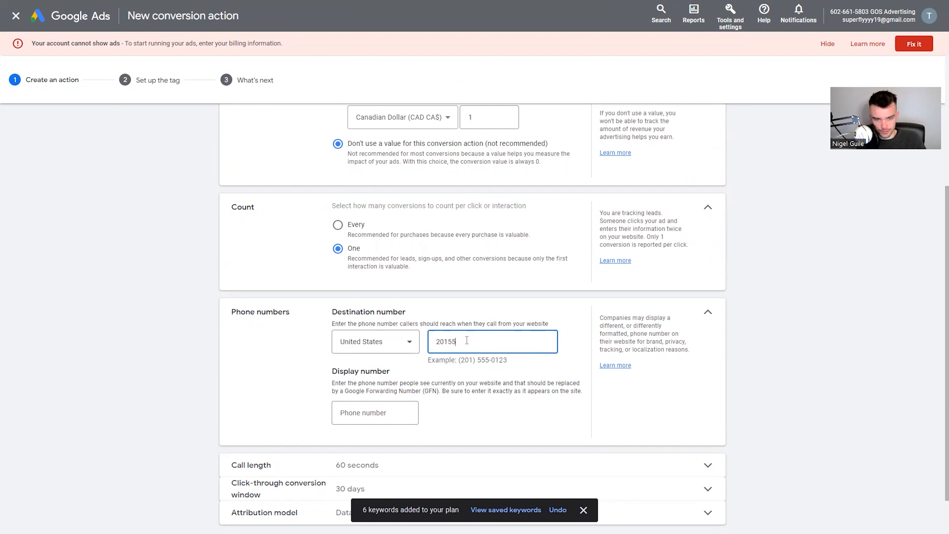
pyautogui.write('50123')
pyautogui.moveTo(476, 342); pyautogui.dragTo(422, 347)
pyautogui.hotkey('ctrl', 'c')
pyautogui.click(374, 411)
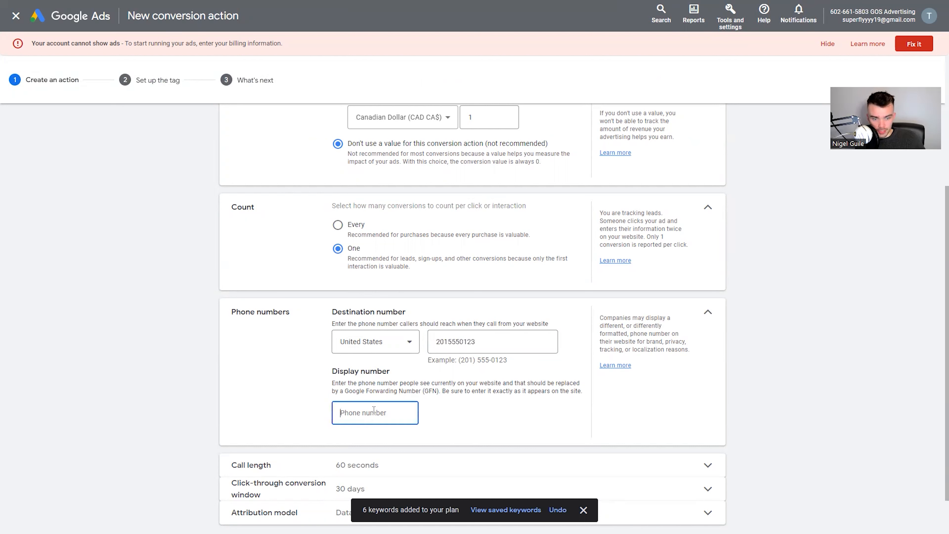
pyautogui.hotkey('ctrl', 'v')
pyautogui.click(442, 418)
# Step: Set the minimum call length that counts as a conversion to 10 seconds
pyautogui.scroll(-2, 443, 419)
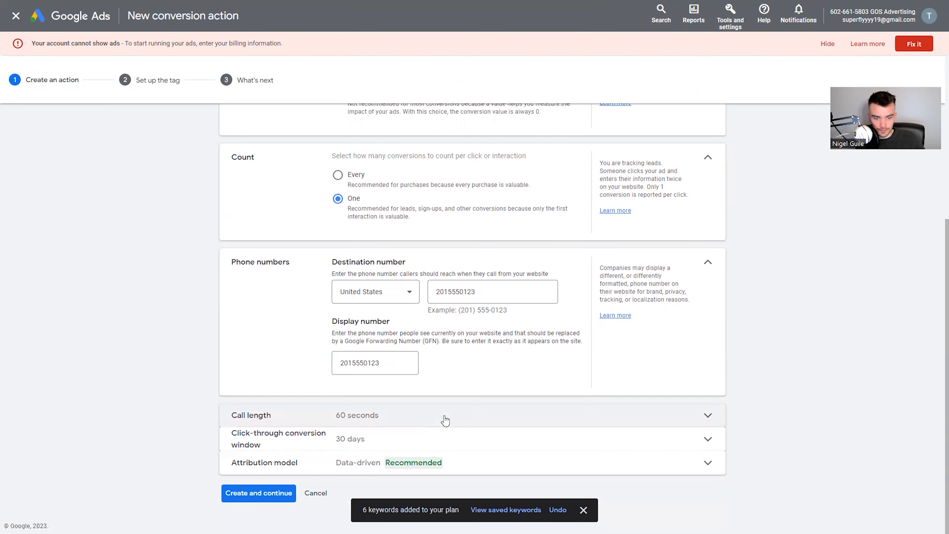
pyautogui.click(442, 416)
pyautogui.scroll(-2, 442, 417)
pyautogui.moveTo(336, 368); pyautogui.dragTo(409, 360)
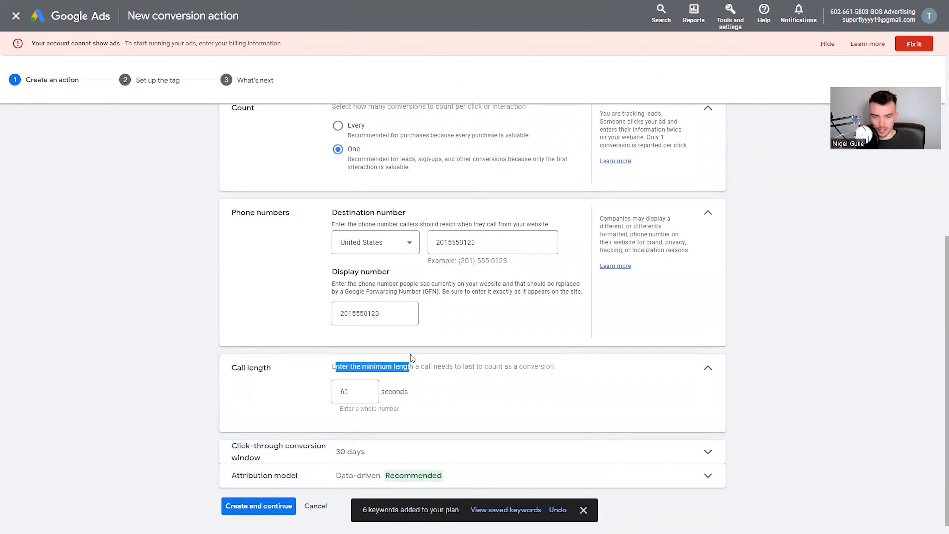
pyautogui.click(505, 399)
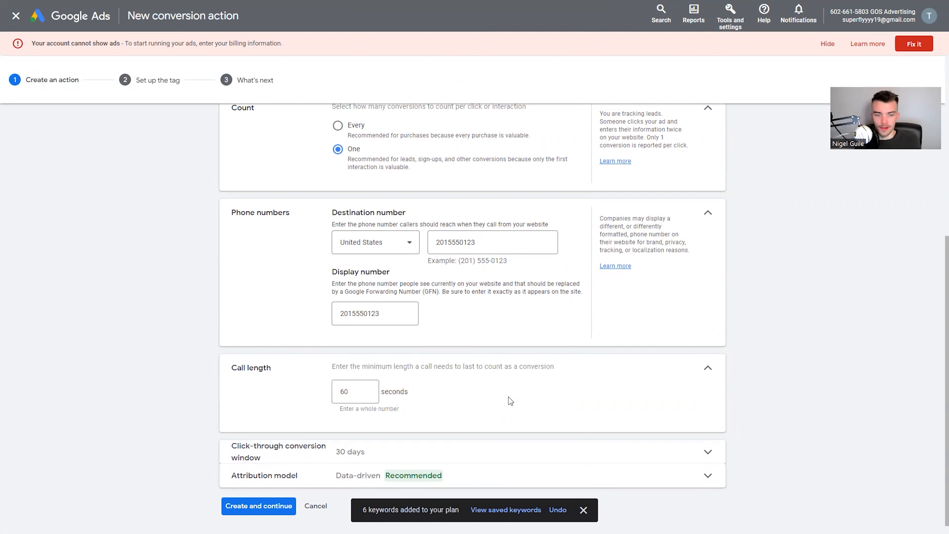
pyautogui.click(352, 393)
pyautogui.press('BackSpace')
pyautogui.press('BackSpace')
pyautogui.write('1')
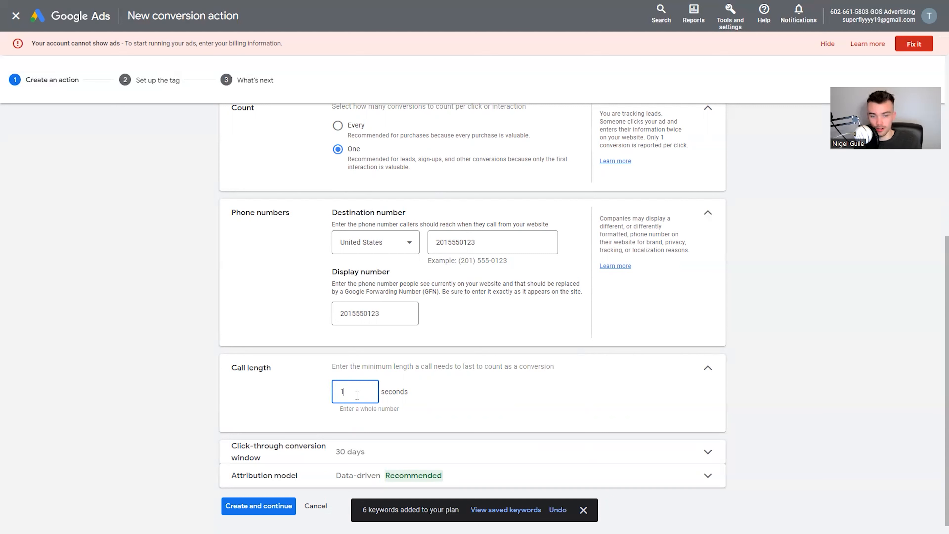
pyautogui.write('0')
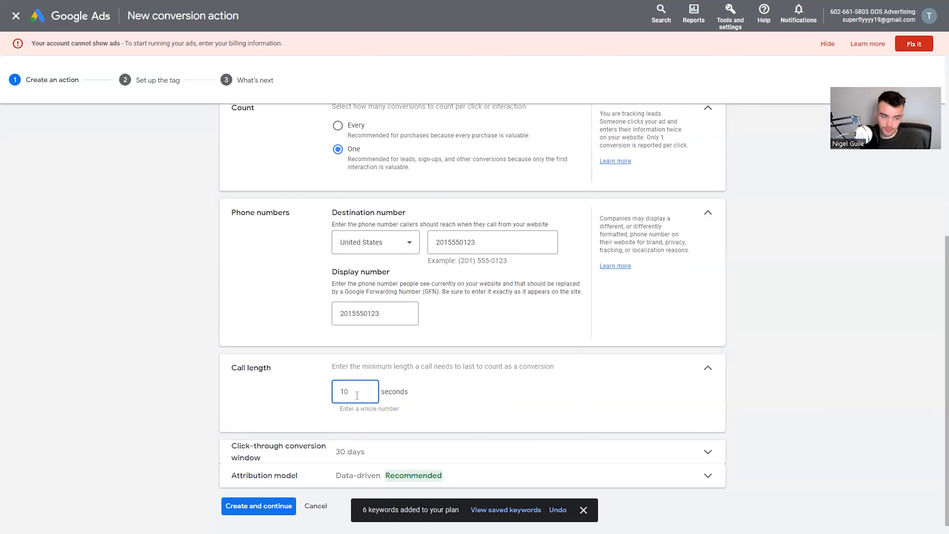
# Step: Expand the click-through conversion window and attribution settings, and set the attribution model to Last click
pyautogui.click(274, 452)
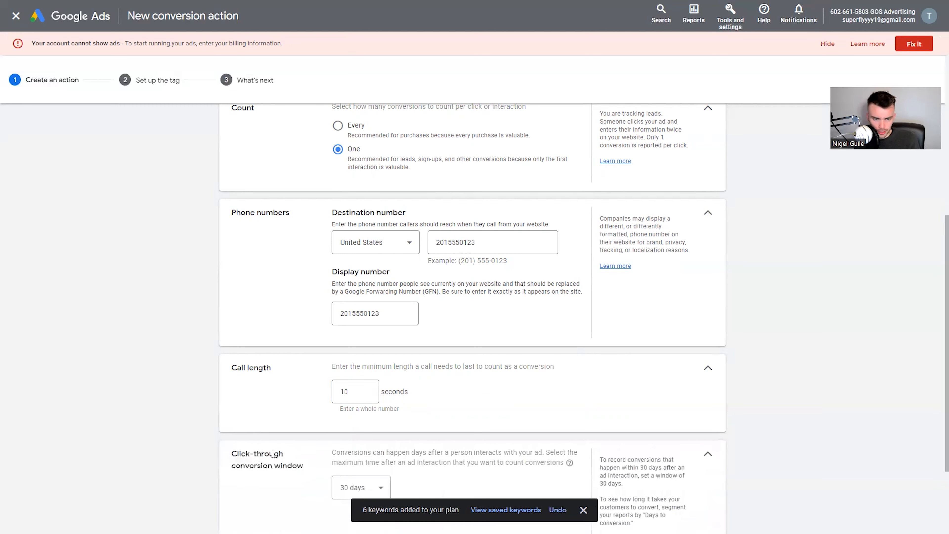
pyautogui.scroll(-3, 274, 454)
pyautogui.click(322, 467)
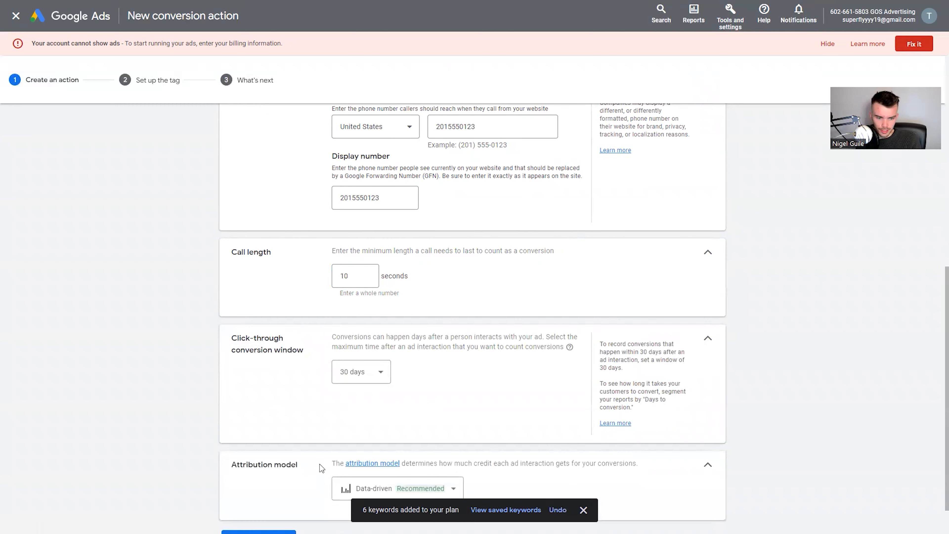
pyautogui.scroll(-1, 321, 468)
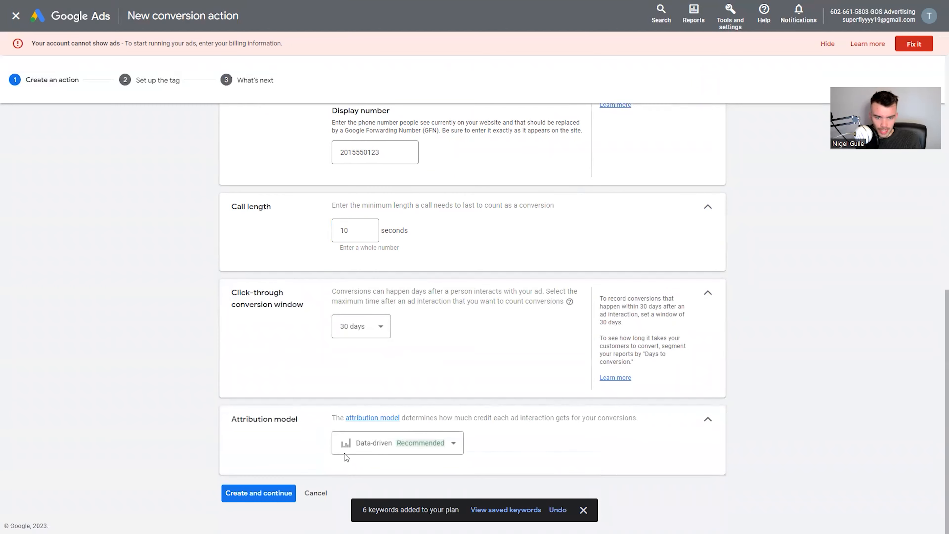
pyautogui.click(371, 448)
pyautogui.click(392, 345)
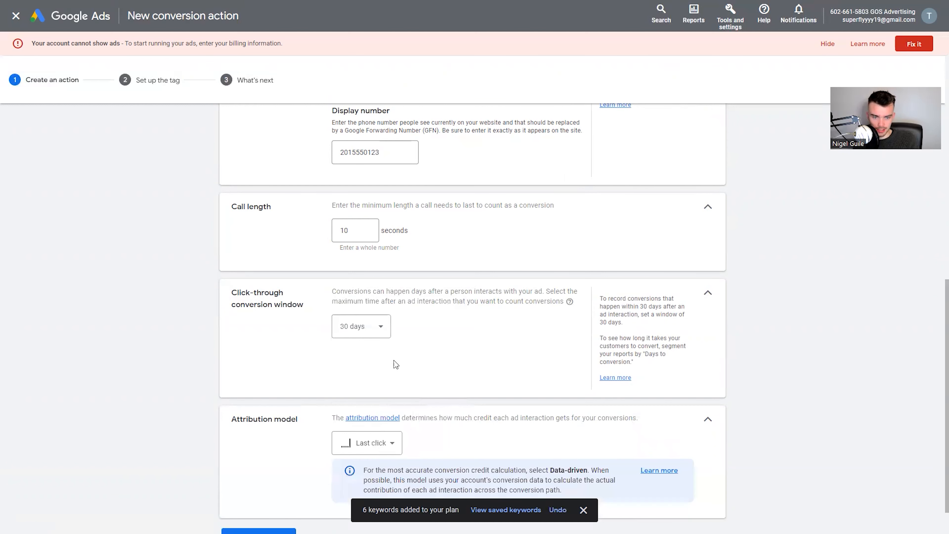
# Step: Compare the descriptions of the Data-driven and Last click attribution models, keeping Last click selected
pyautogui.scroll(-1, 391, 422)
pyautogui.click(389, 399)
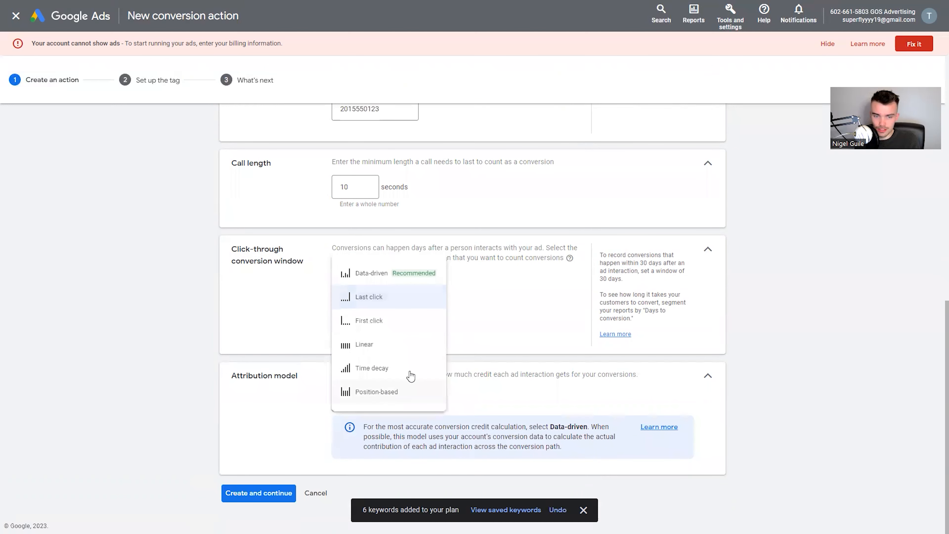
pyautogui.moveTo(424, 275)
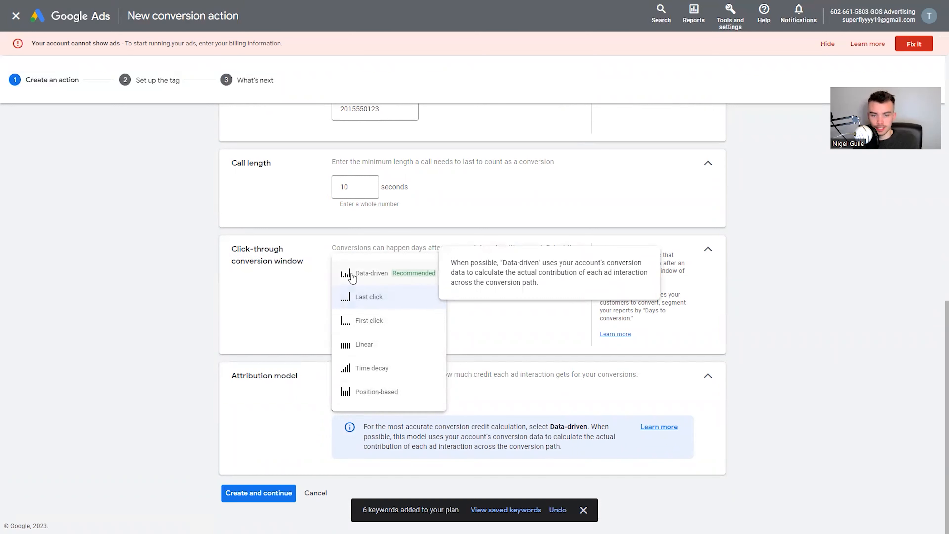
pyautogui.moveTo(381, 299)
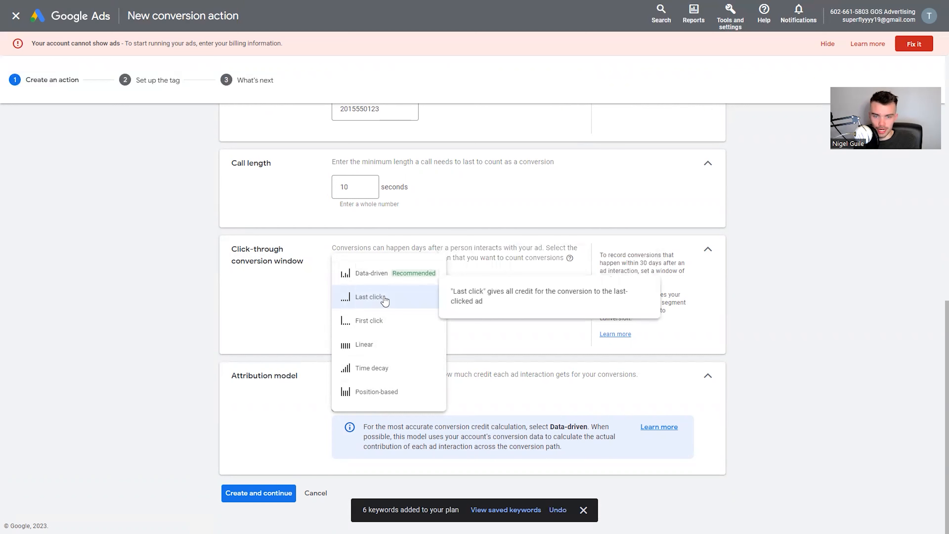
pyautogui.click(425, 303)
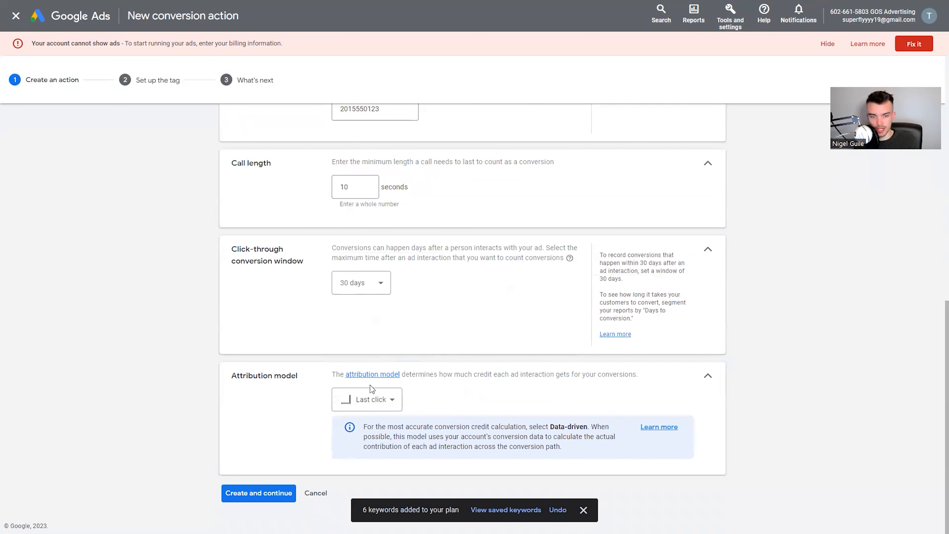
# Step: Create the Phone Call conversion action and show the instructions for installing its tag yourself
pyautogui.click(277, 485)
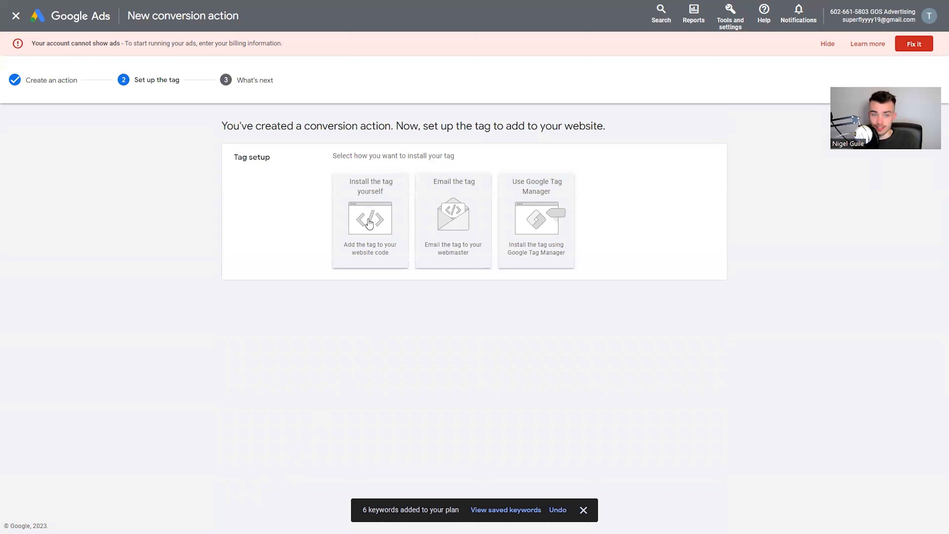
pyautogui.click(369, 223)
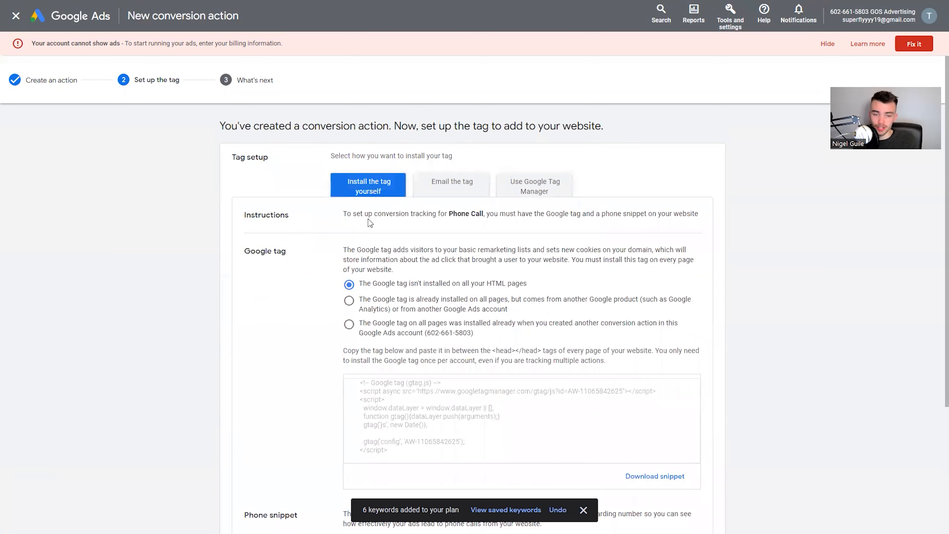
pyautogui.scroll(-1, 382, 319)
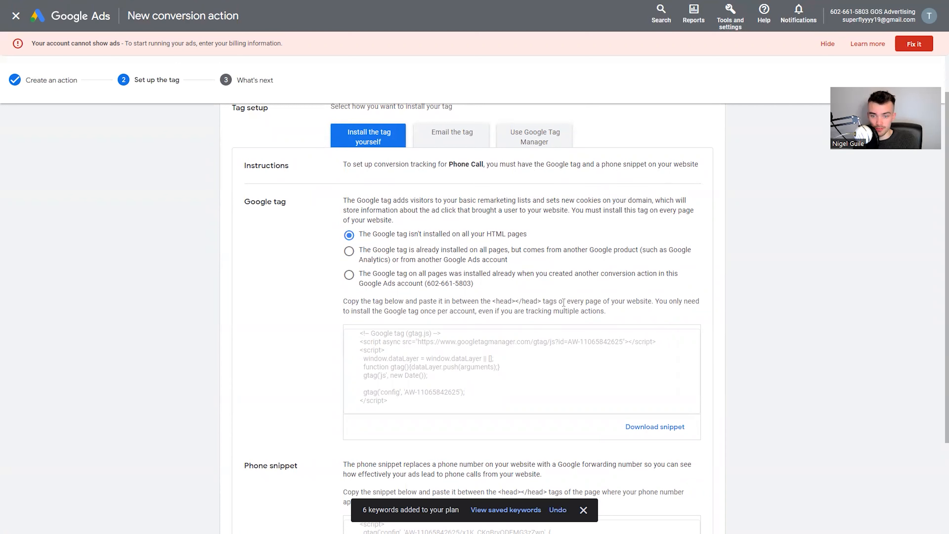
# Step: Examine the Google tag code and the phone snippet instructions, highlighting the code and where each must be placed on the website
pyautogui.moveTo(352, 333); pyautogui.dragTo(513, 411)
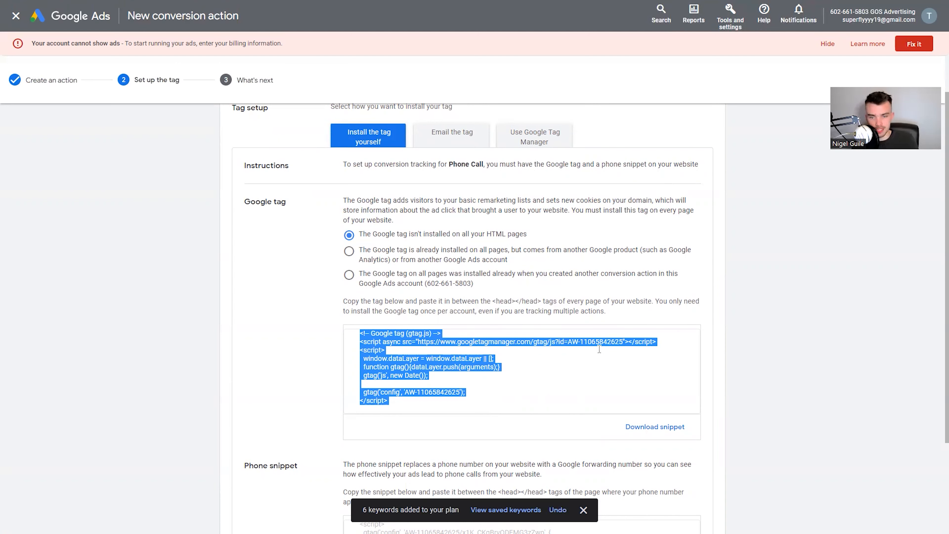
pyautogui.scroll(-3, 598, 349)
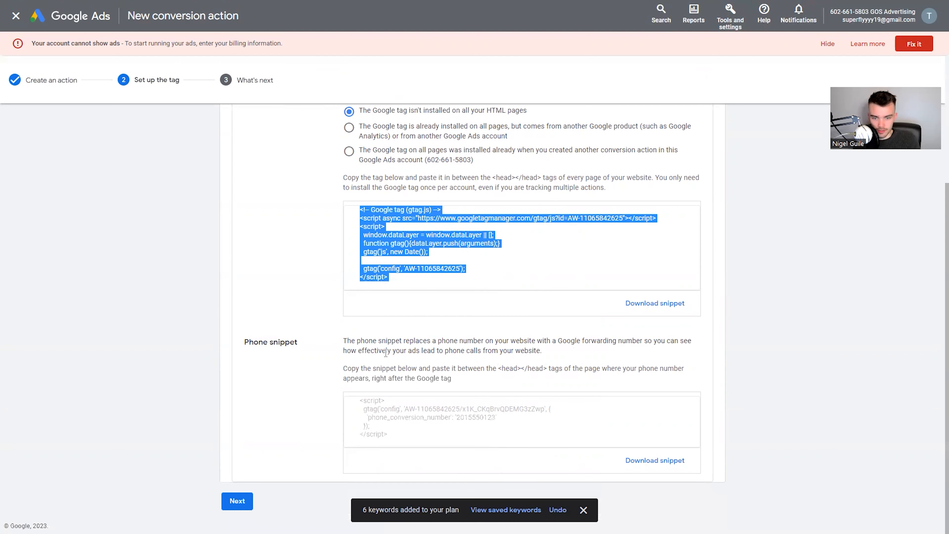
pyautogui.moveTo(371, 368); pyautogui.dragTo(504, 379)
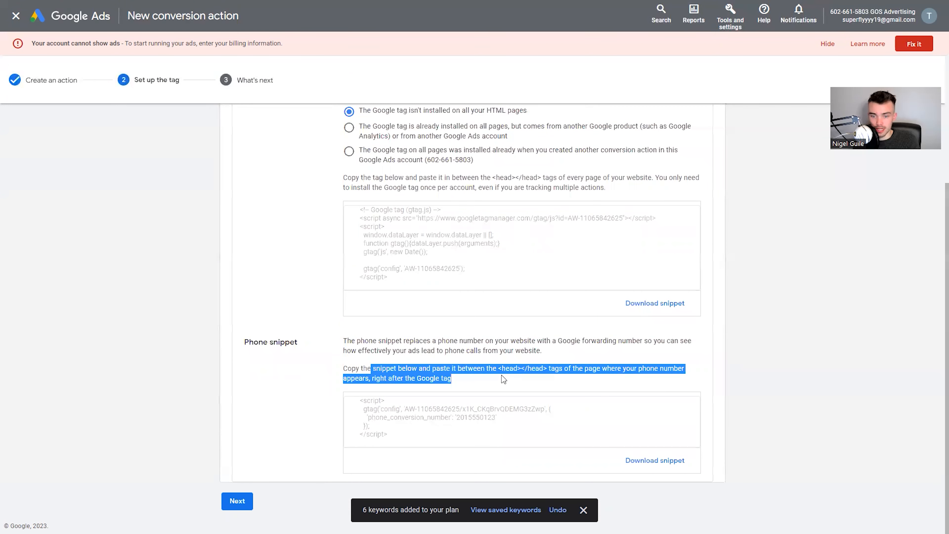
pyautogui.click(514, 388)
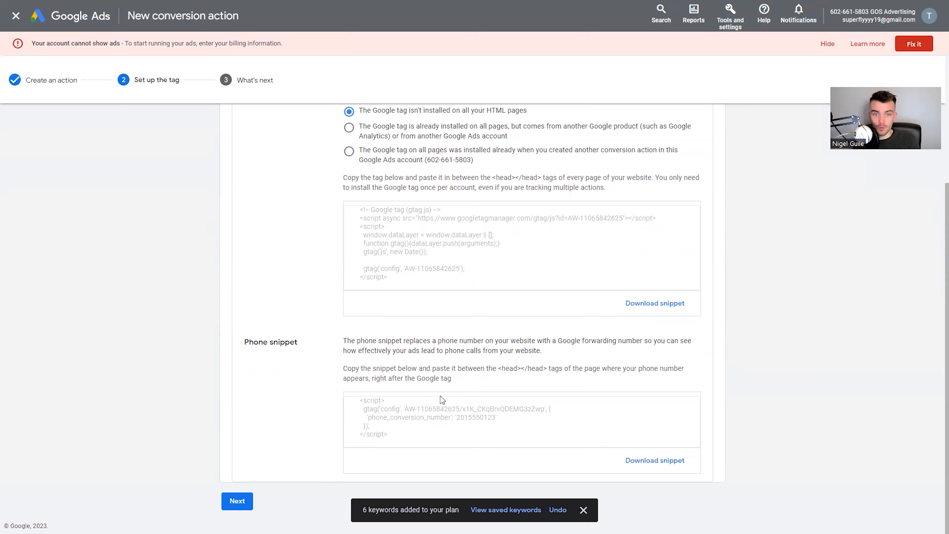
pyautogui.scroll(4, 409, 357)
pyautogui.click(391, 371)
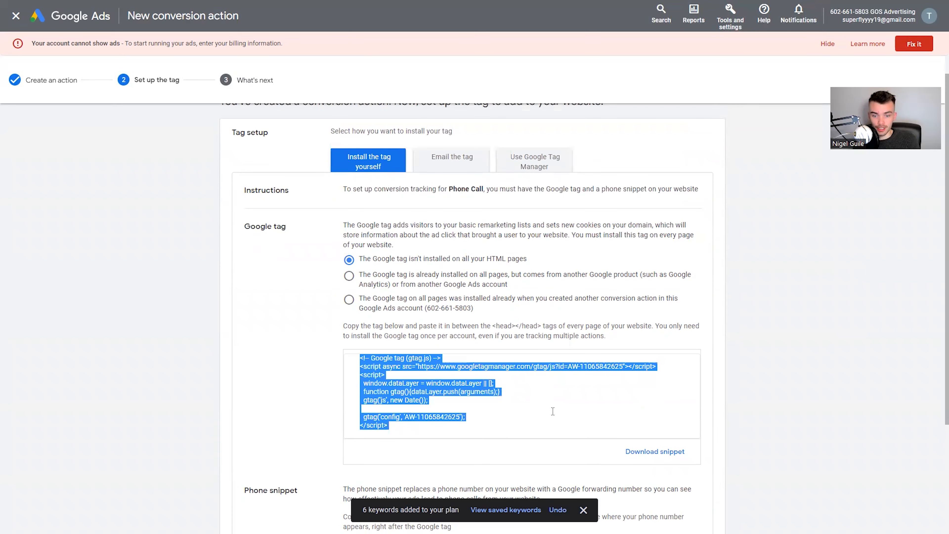
pyautogui.click(533, 390)
pyautogui.scroll(-4, 505, 438)
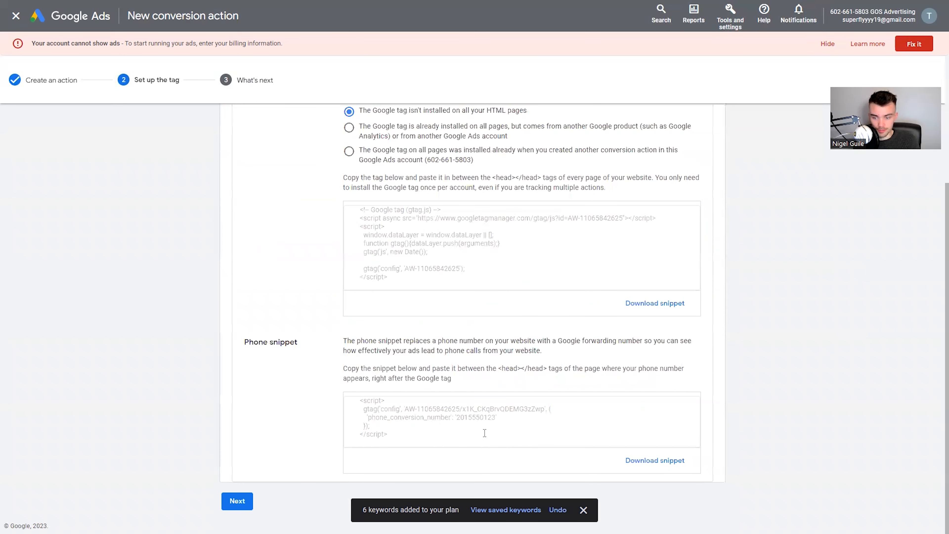
# Step: Finish the tag setup for the Phone Call conversion action and return to the conversions summary
pyautogui.click(225, 501)
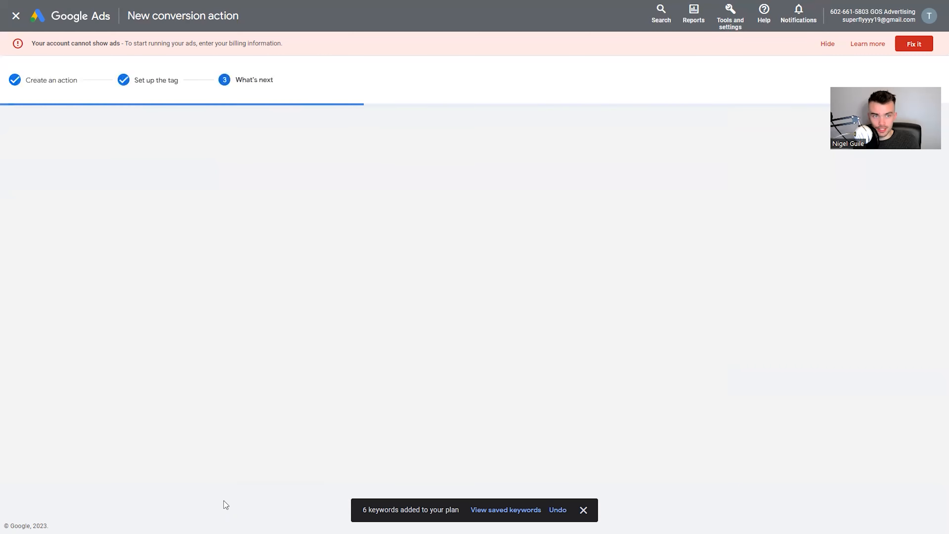
pyautogui.click(239, 328)
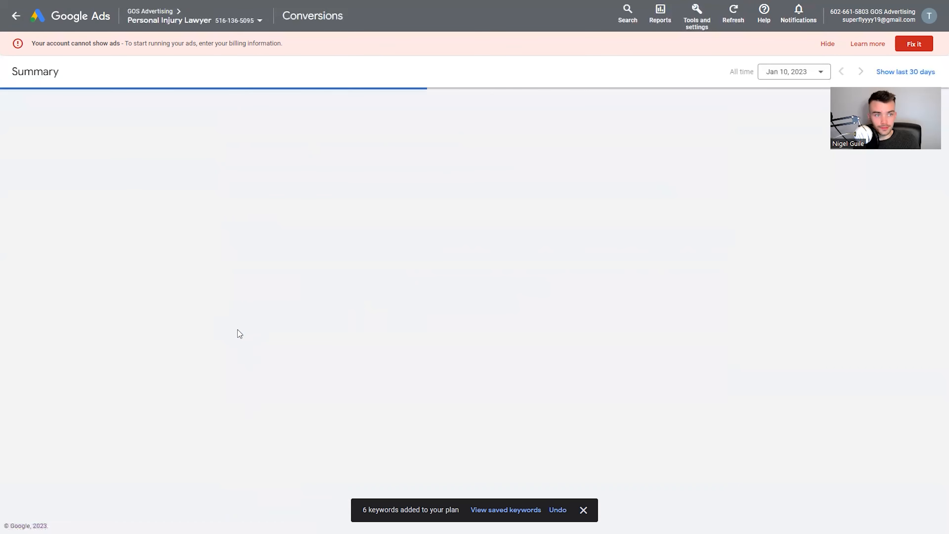